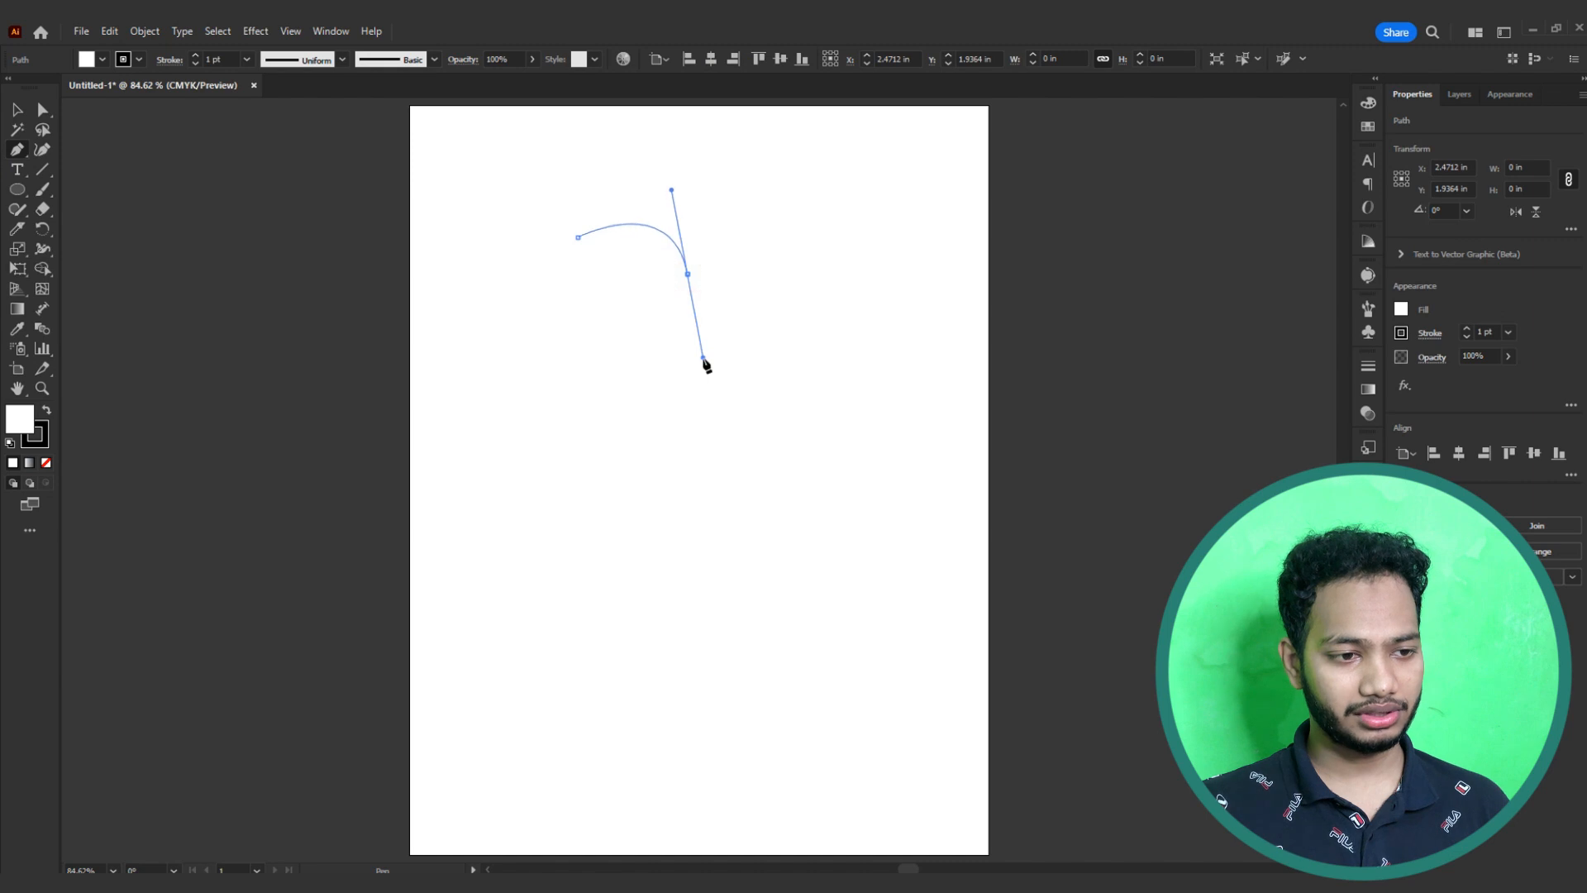
Step: Finish the rounded freeform practice shape with the Pen tool and close it at its starting anchor
left_click_drag(579, 364, 556, 347)
left_click_drag(541, 320, 574, 238)
left_click(577, 238)
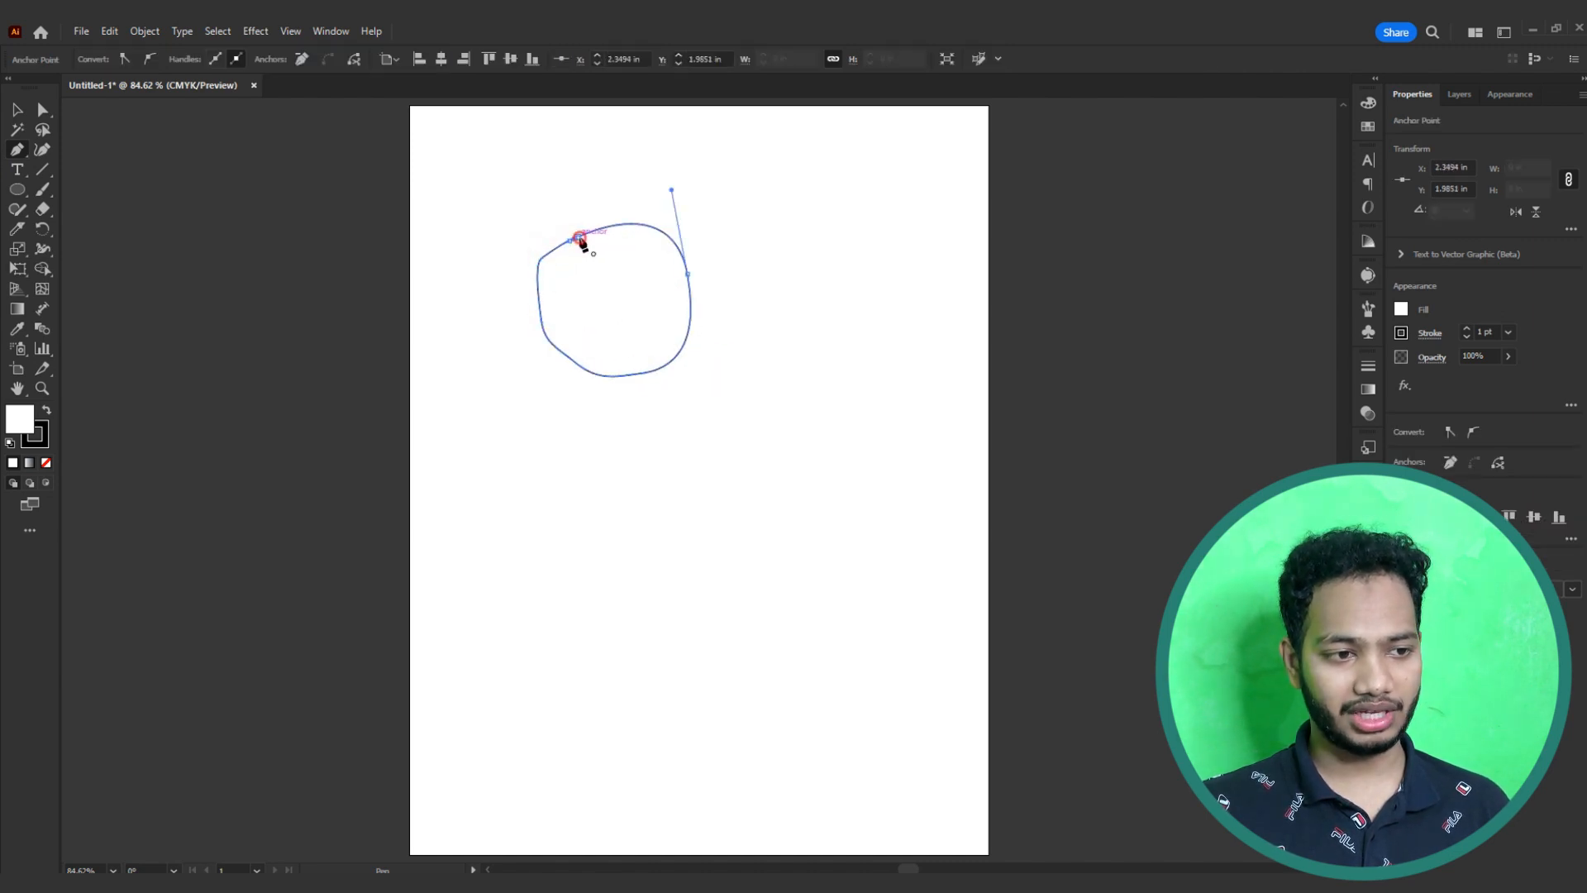
Step: Select the whole closed practice shape and delete it to leave the artboard empty
left_click(612, 262, "ctrl")
left_click_drag(484, 207, 751, 400)
key("Delete")
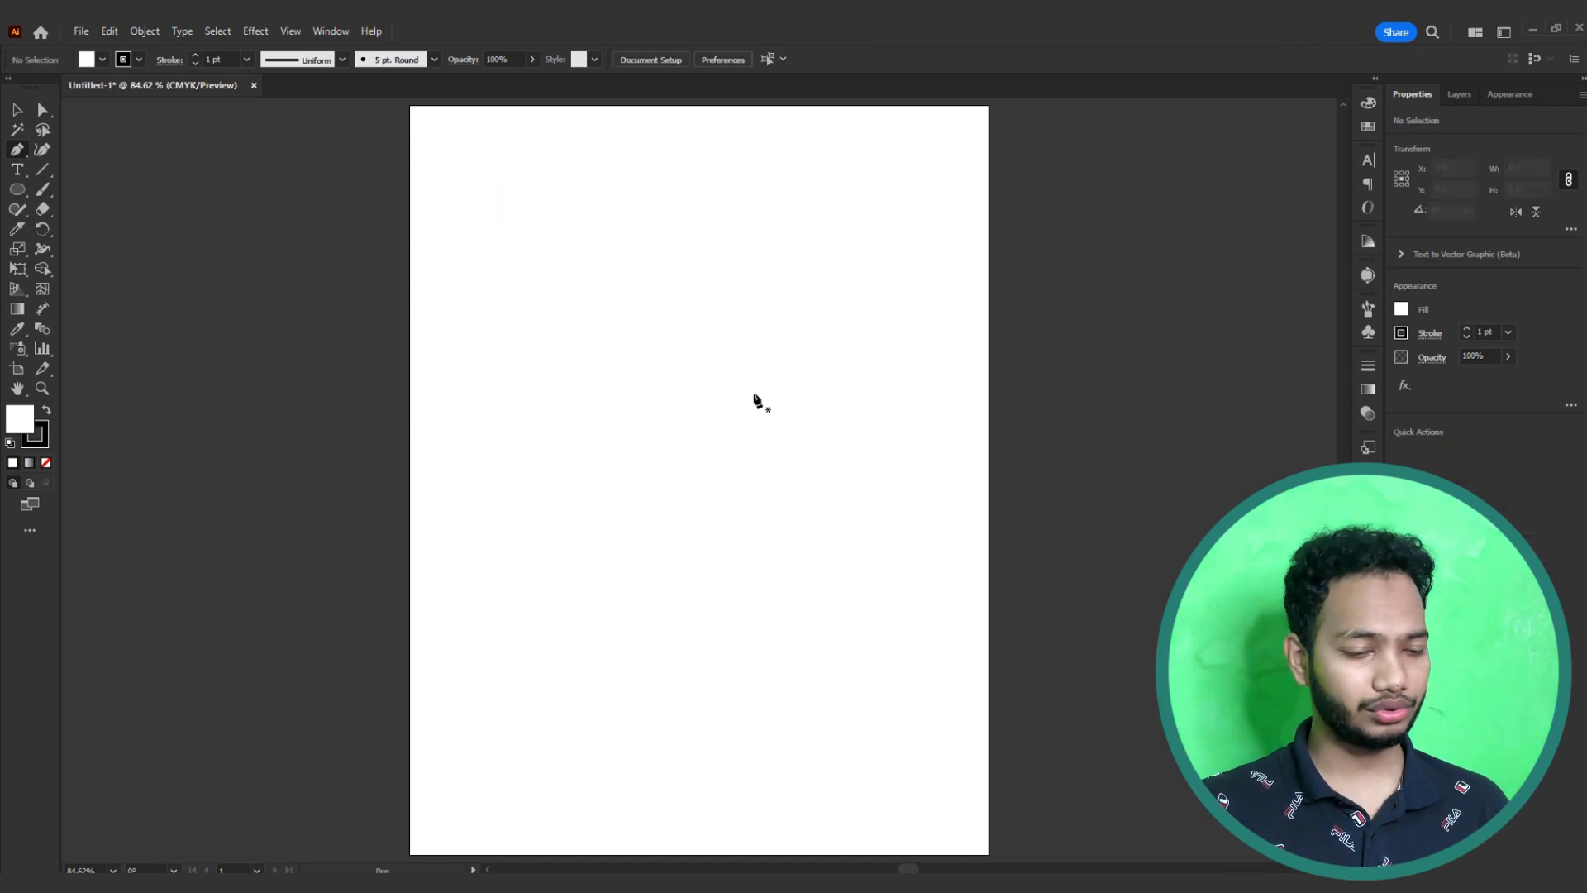
Step: Switch to the Chrome browser and search Google Images for "line art"
left_click(1137, 879)
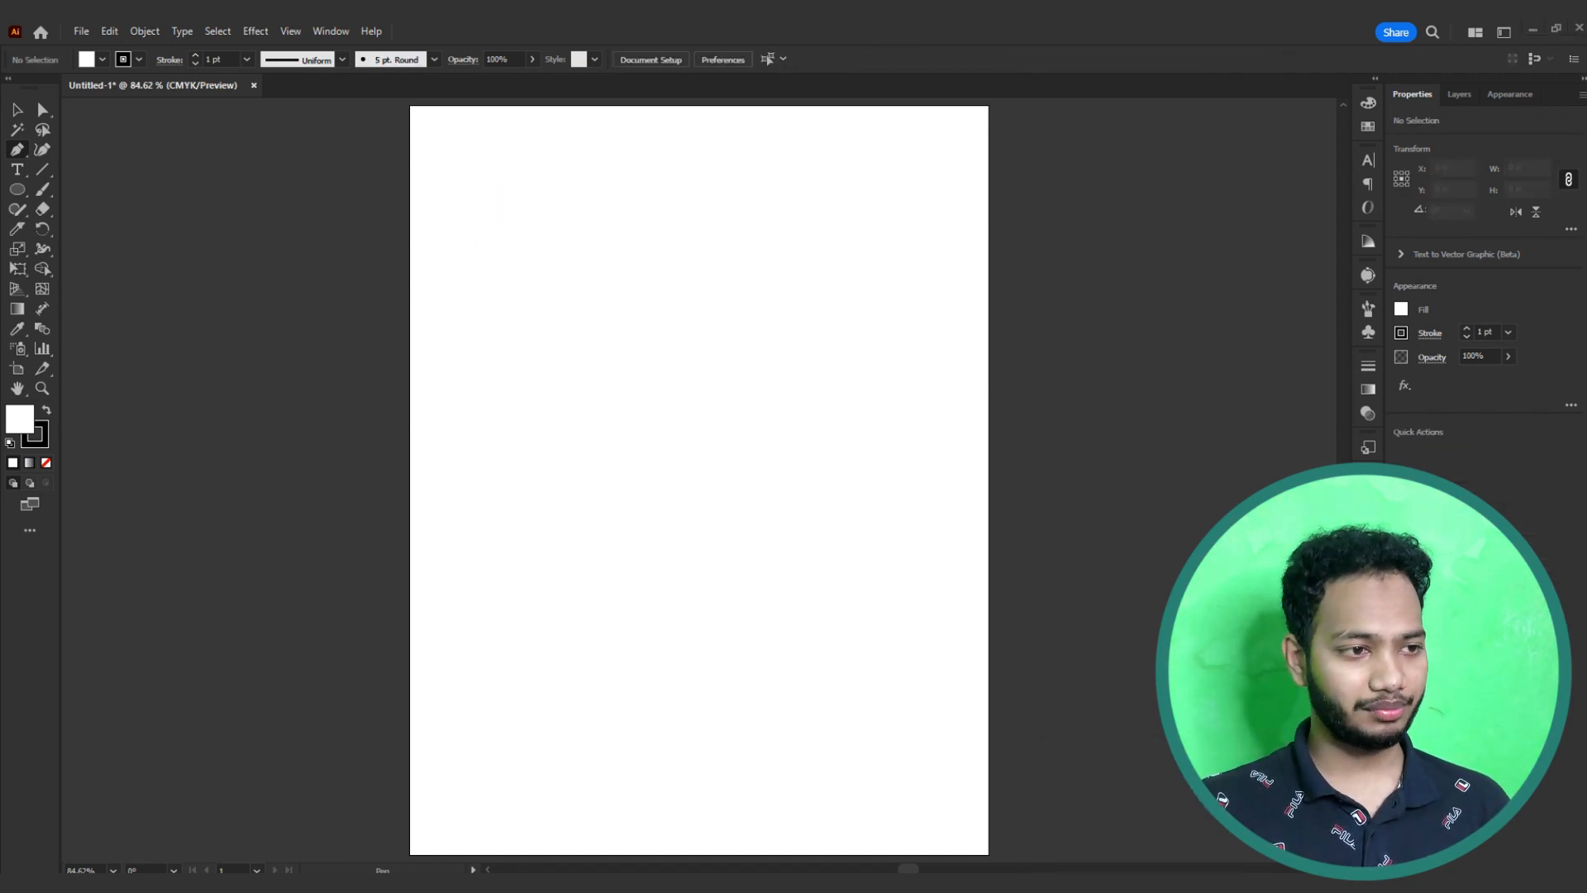
left_click(413, 77)
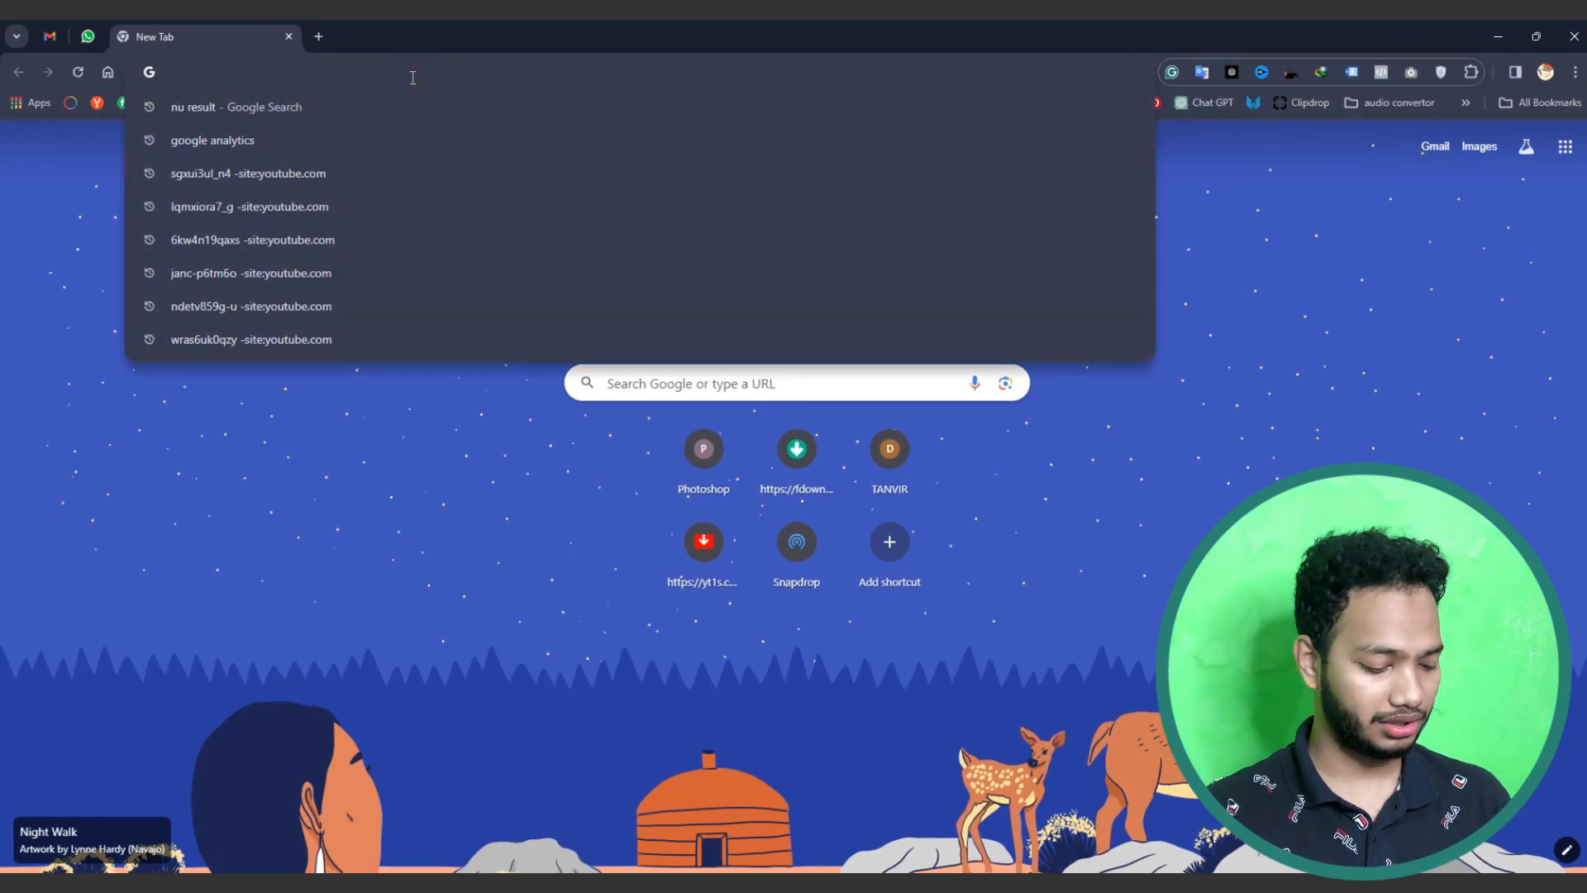
type("line art")
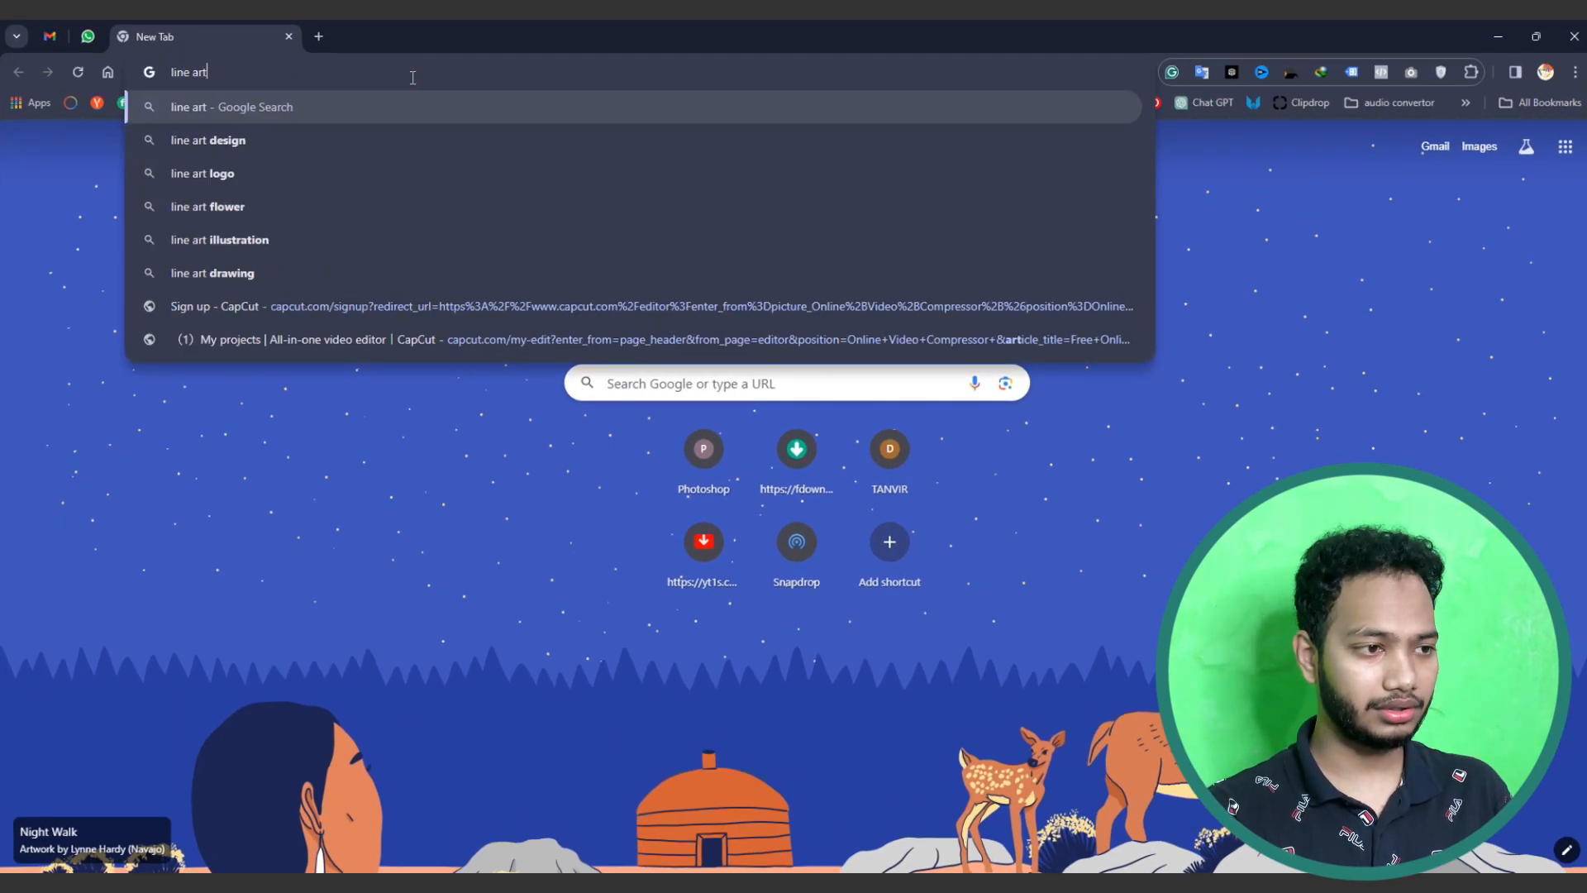
key("Return")
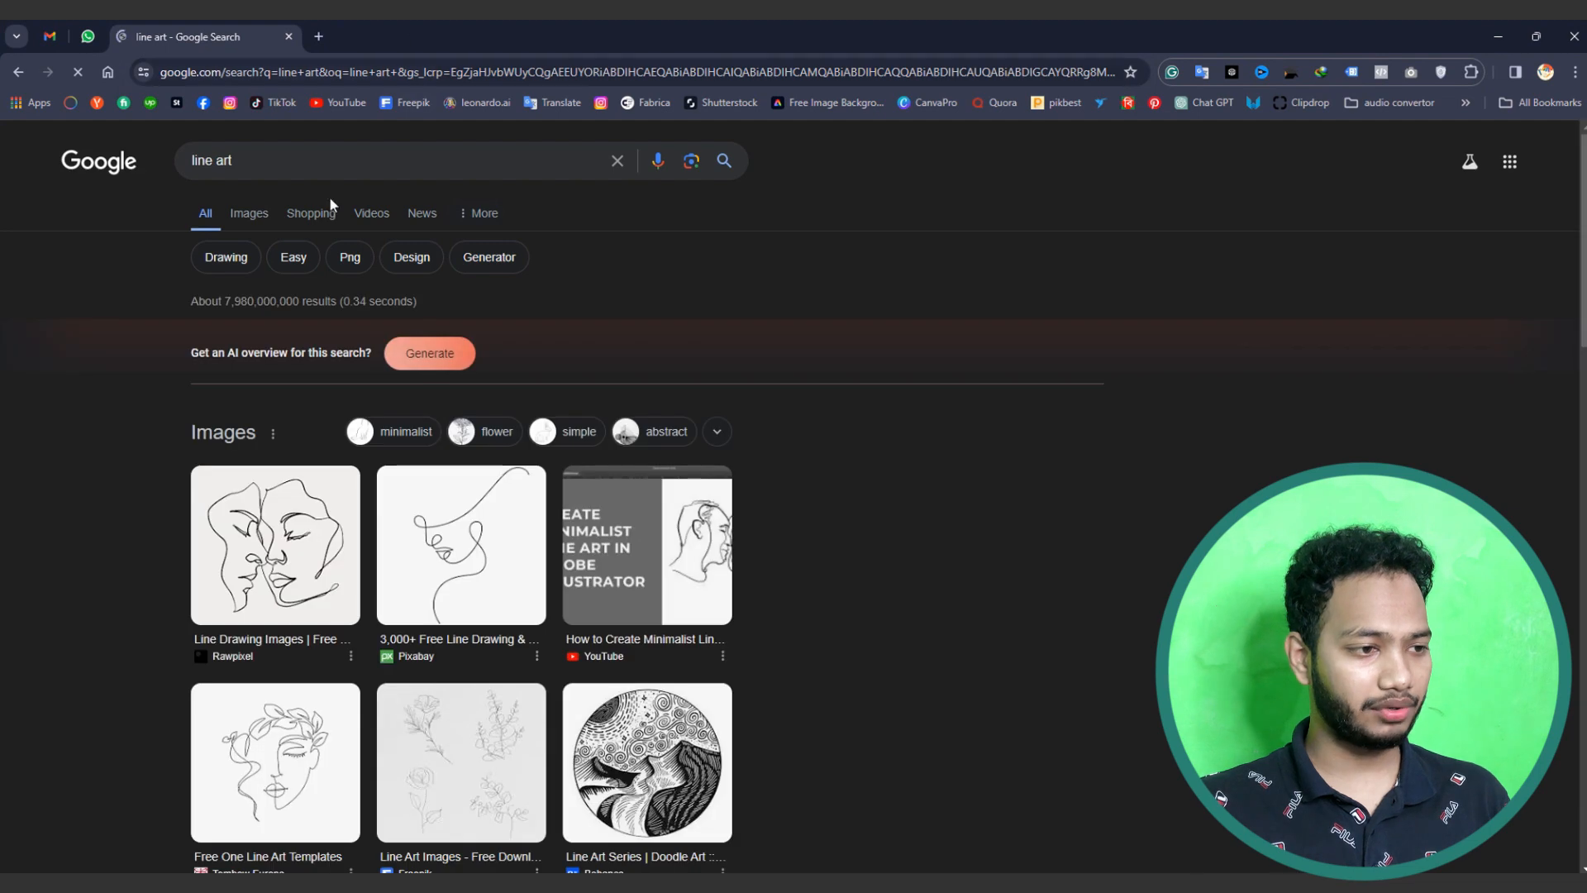
left_click(246, 217)
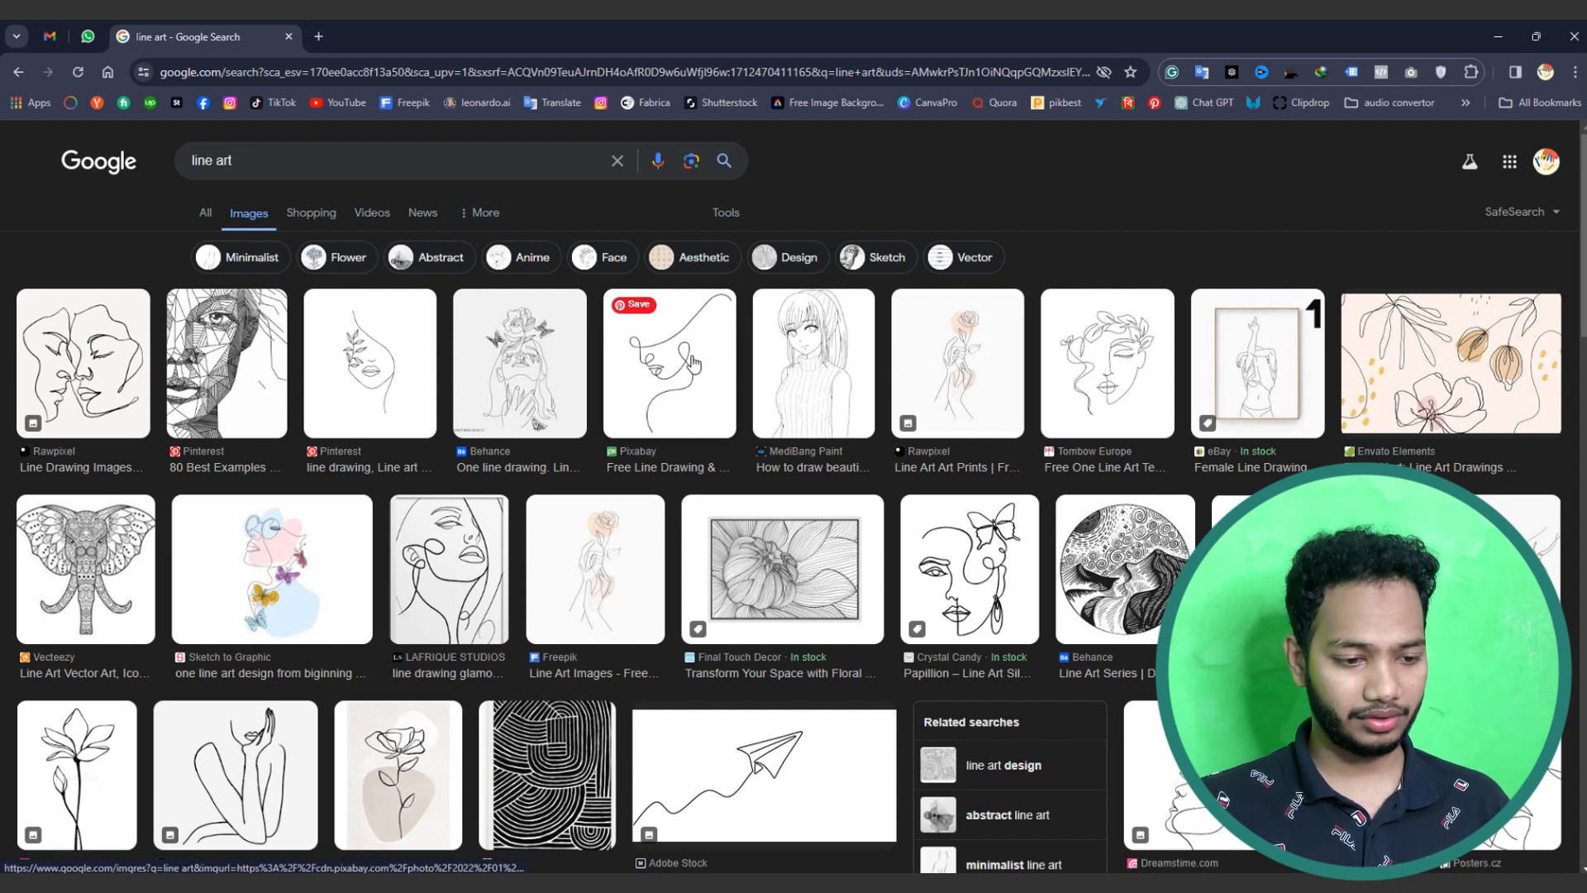
Step: Open the Adobe Stock paper plane line drawing from the image results and copy the image
scroll(711, 496, "down", 3)
left_click(760, 611)
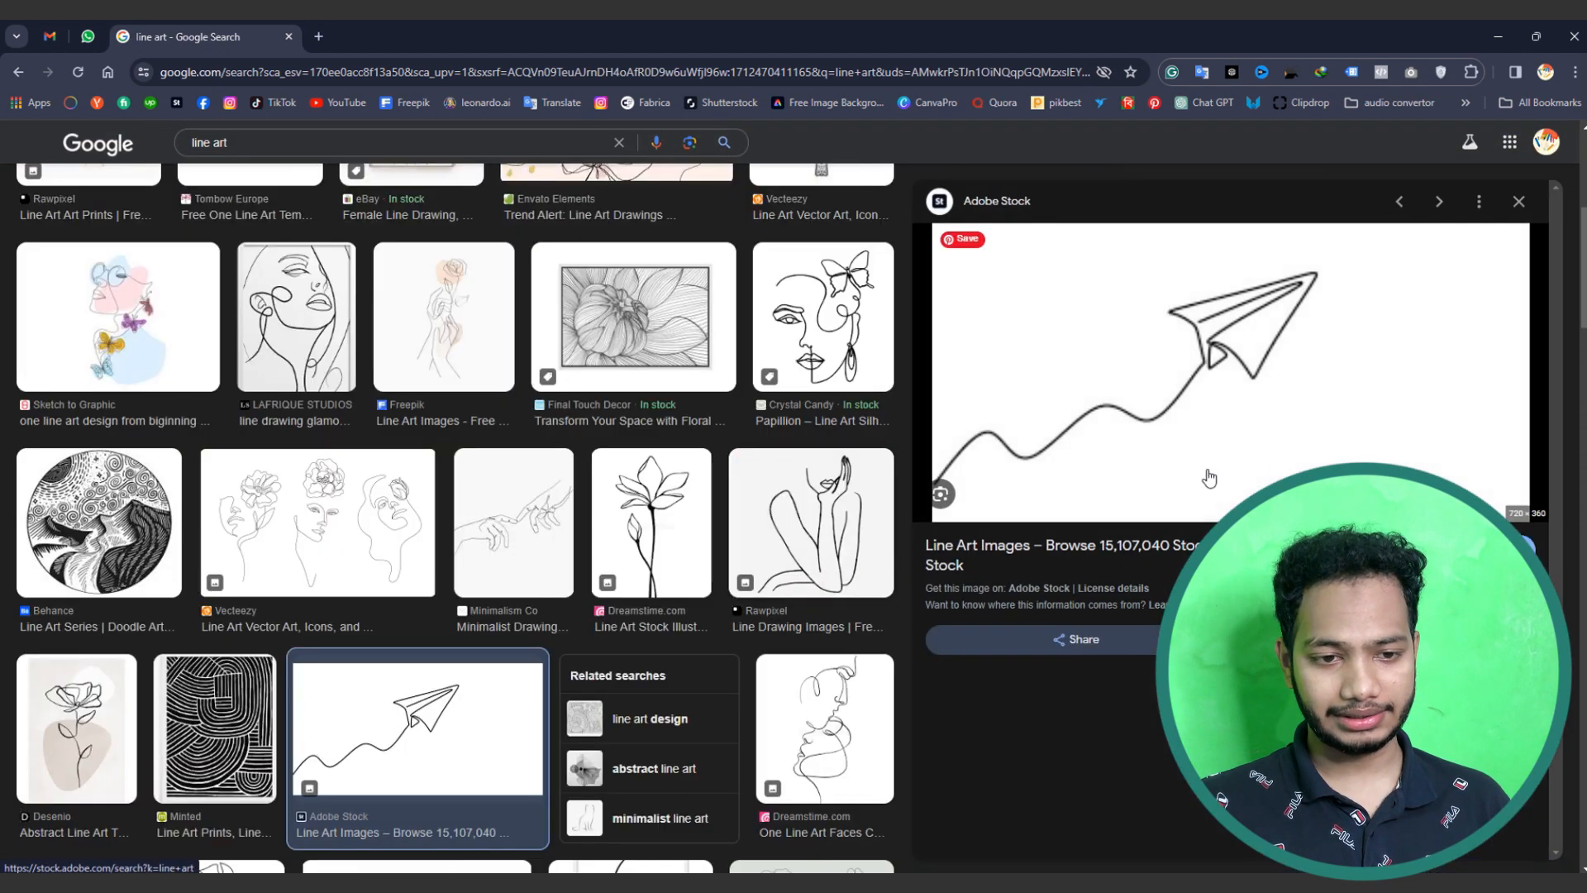
right_click(1199, 348)
left_click(1256, 571)
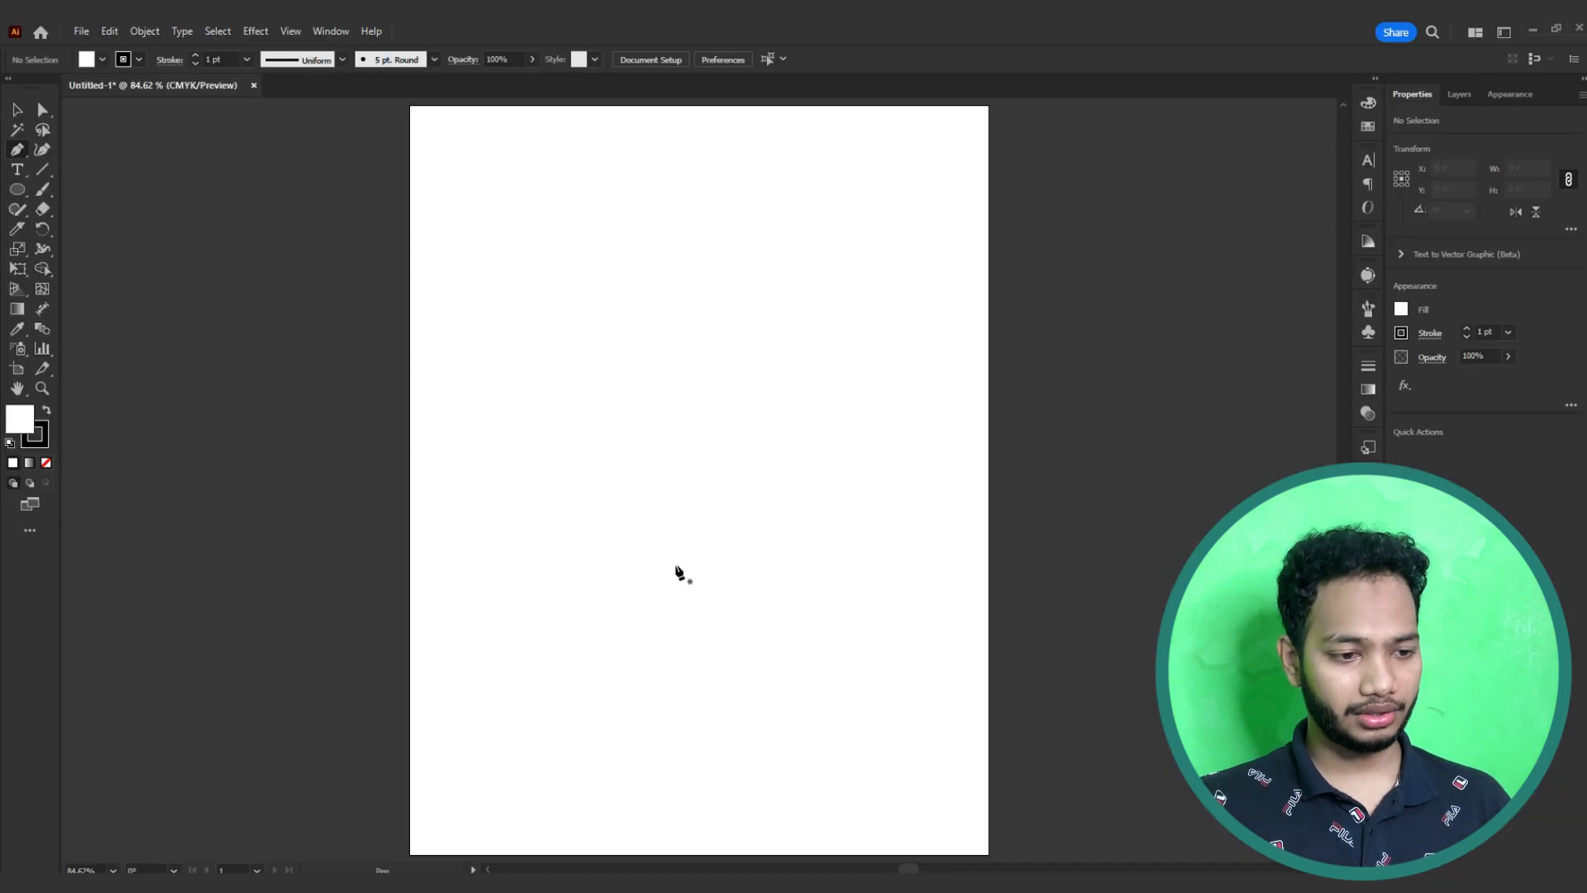
Step: Paste the copied paper plane image into the Illustrator document and move it so the whole line drawing sits on the artboard
left_click(676, 535)
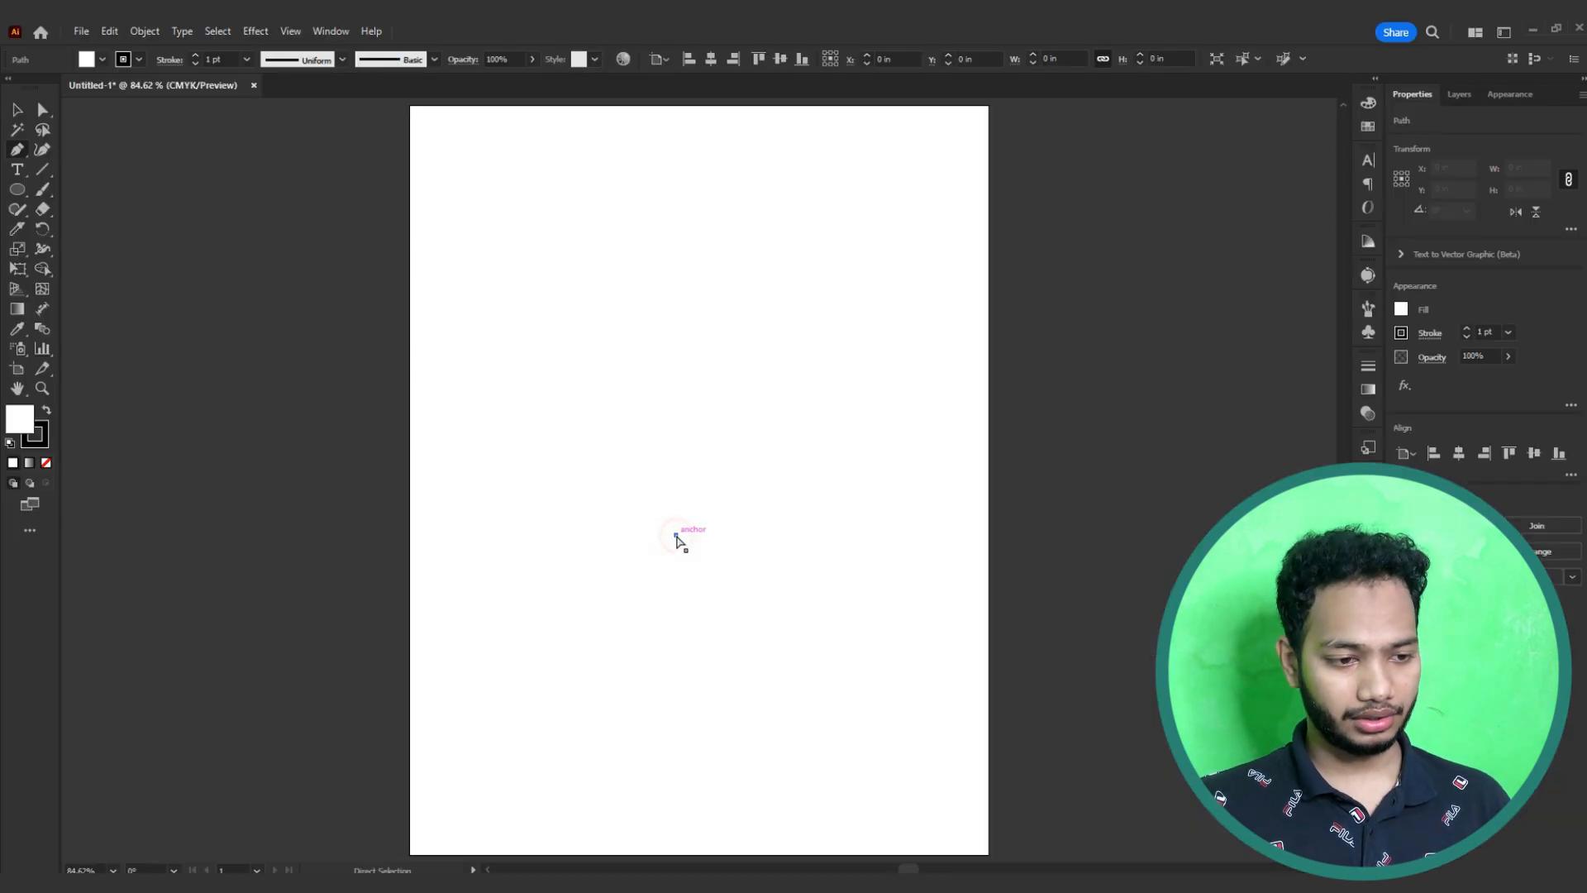
key("ctrl+z")
key("ctrl+v")
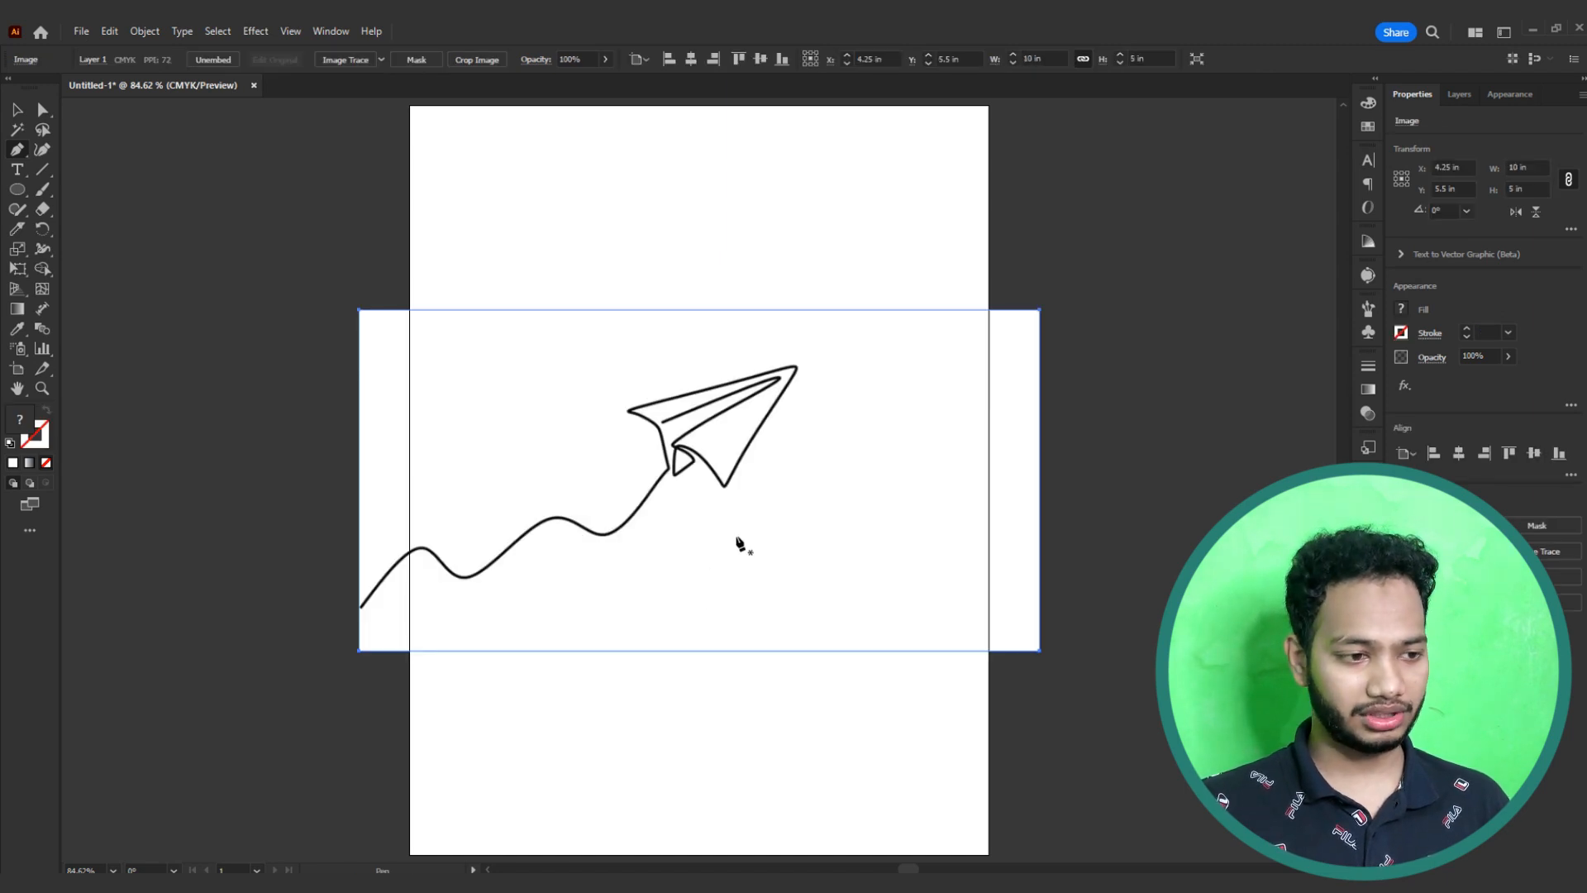
mouse_move(740, 543)
left_mouse_down()
mouse_move(708, 546)
mouse_move(747, 521)
left_mouse_up()
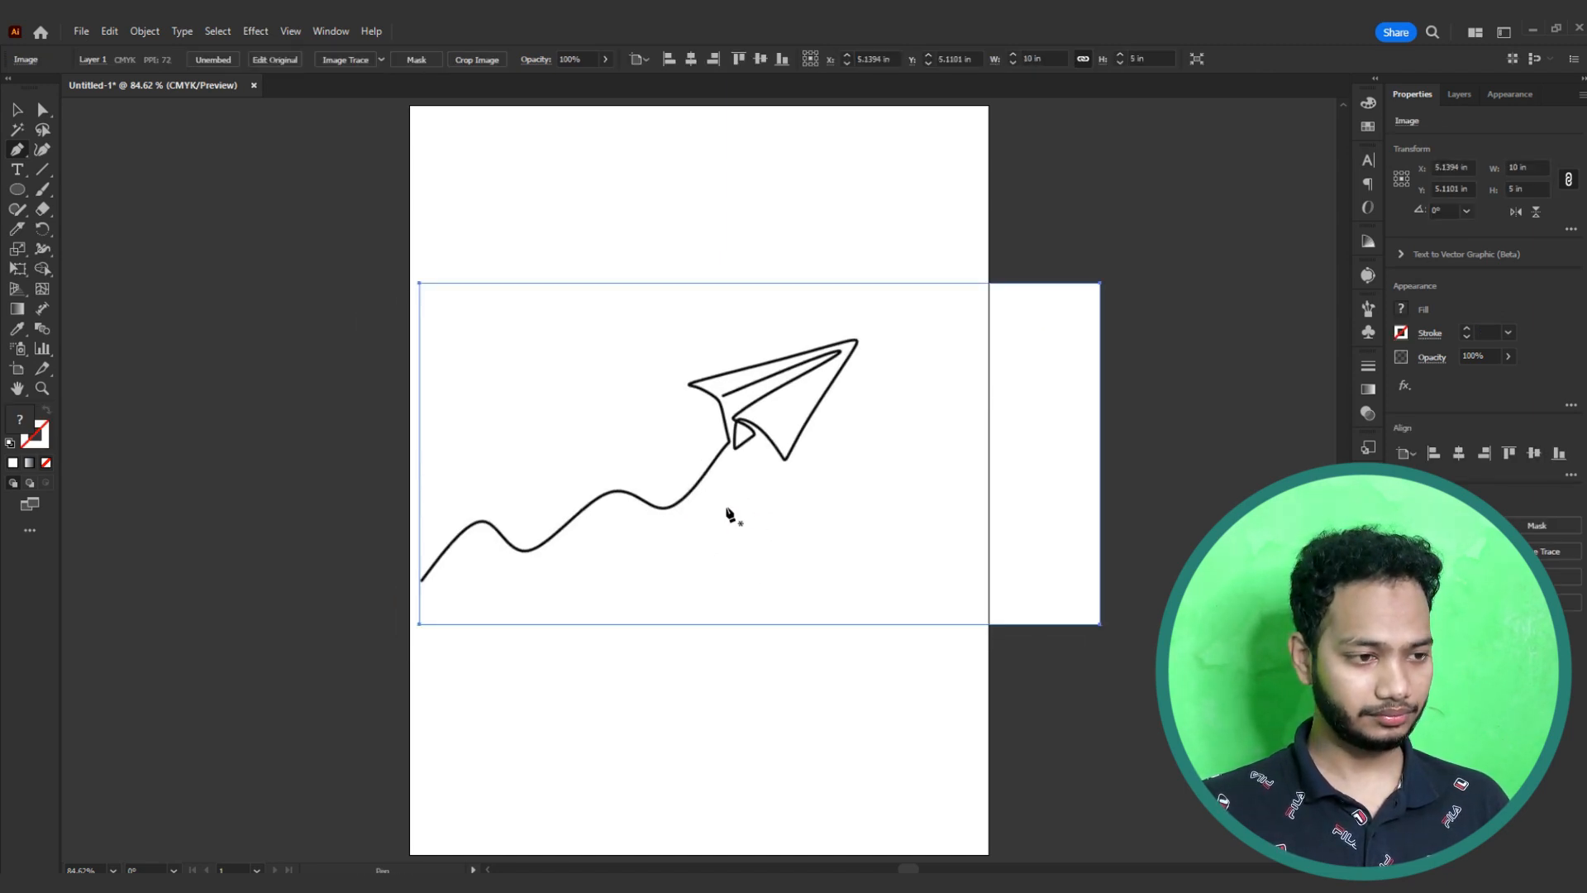
Step: Lock the paper plane image in place as a tracing reference
key("ctrl+plus")
key("ctrl+plus")
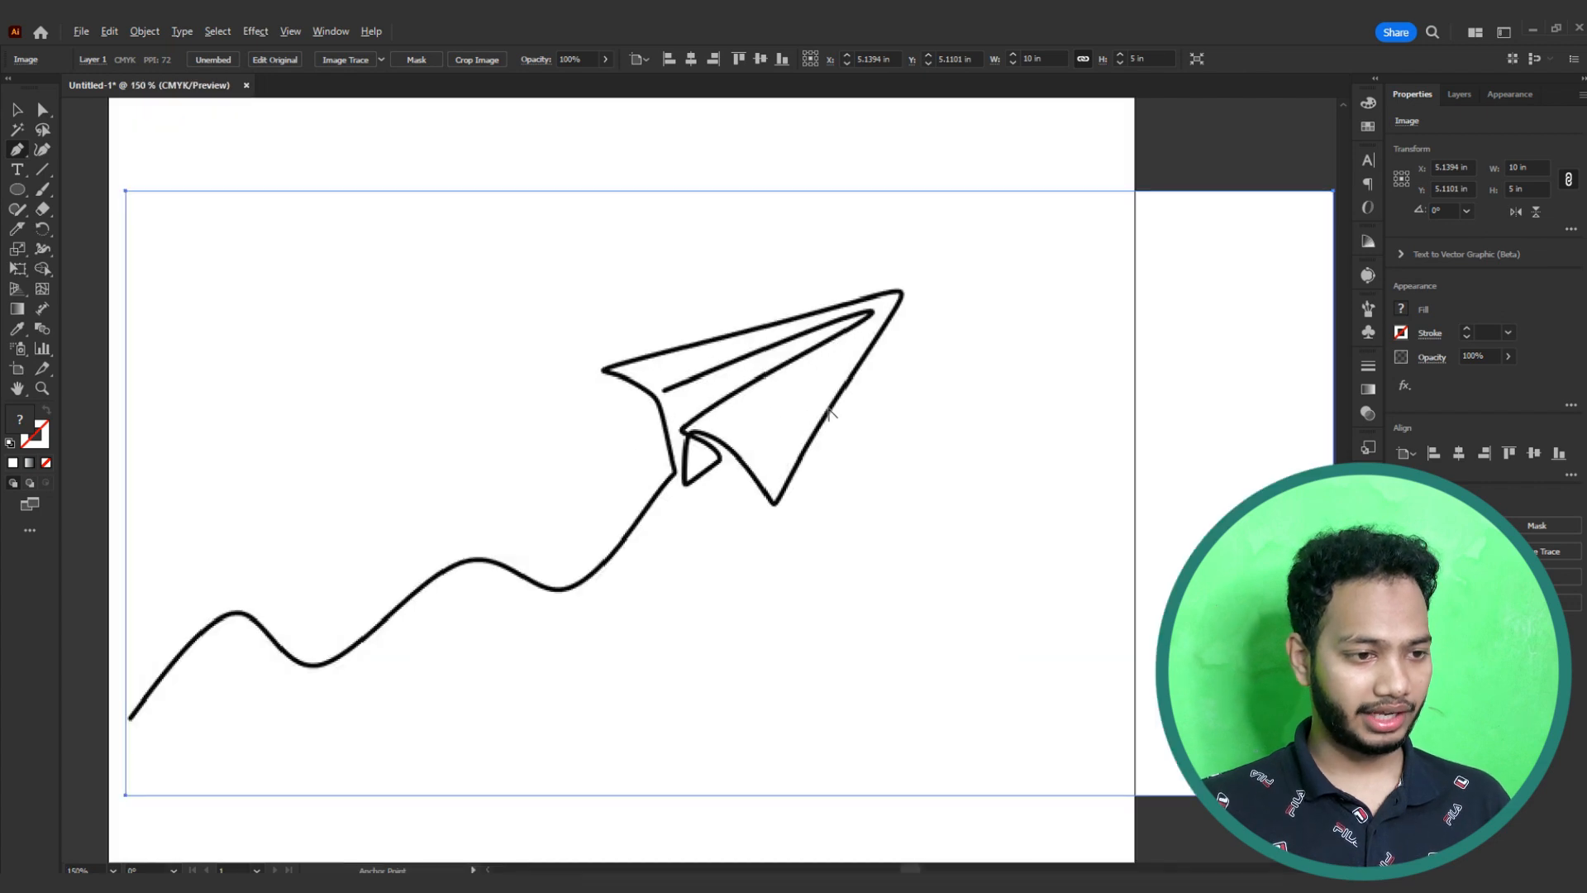
key("ctrl+2")
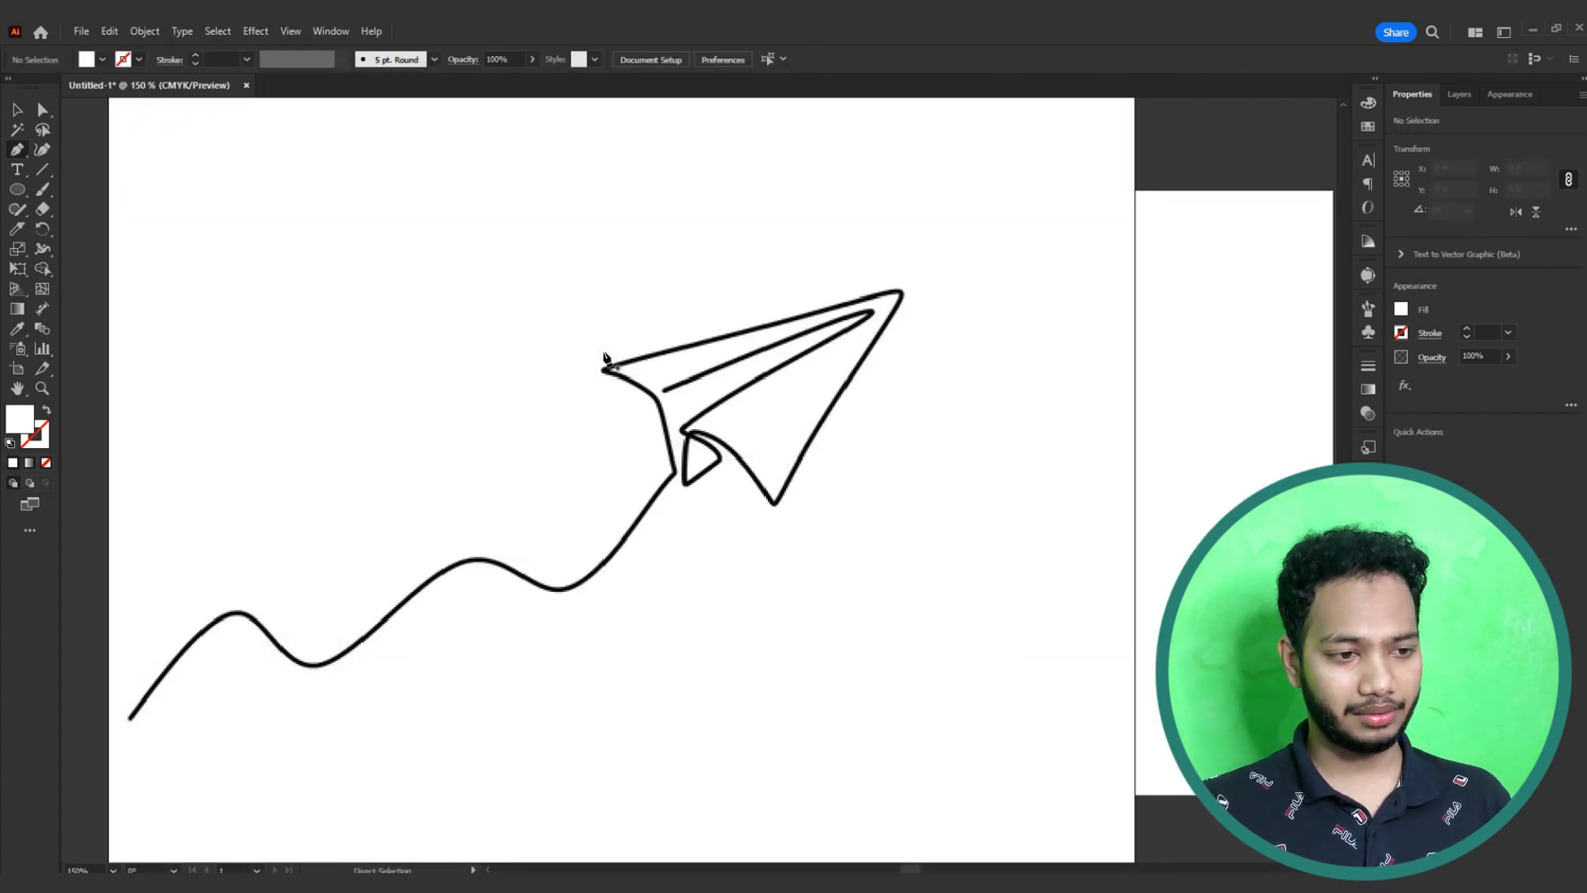
Step: Set the drawing colours to no fill and an orange stroke of about 57% magenta and 100% yellow
left_click(47, 411)
left_click(35, 438)
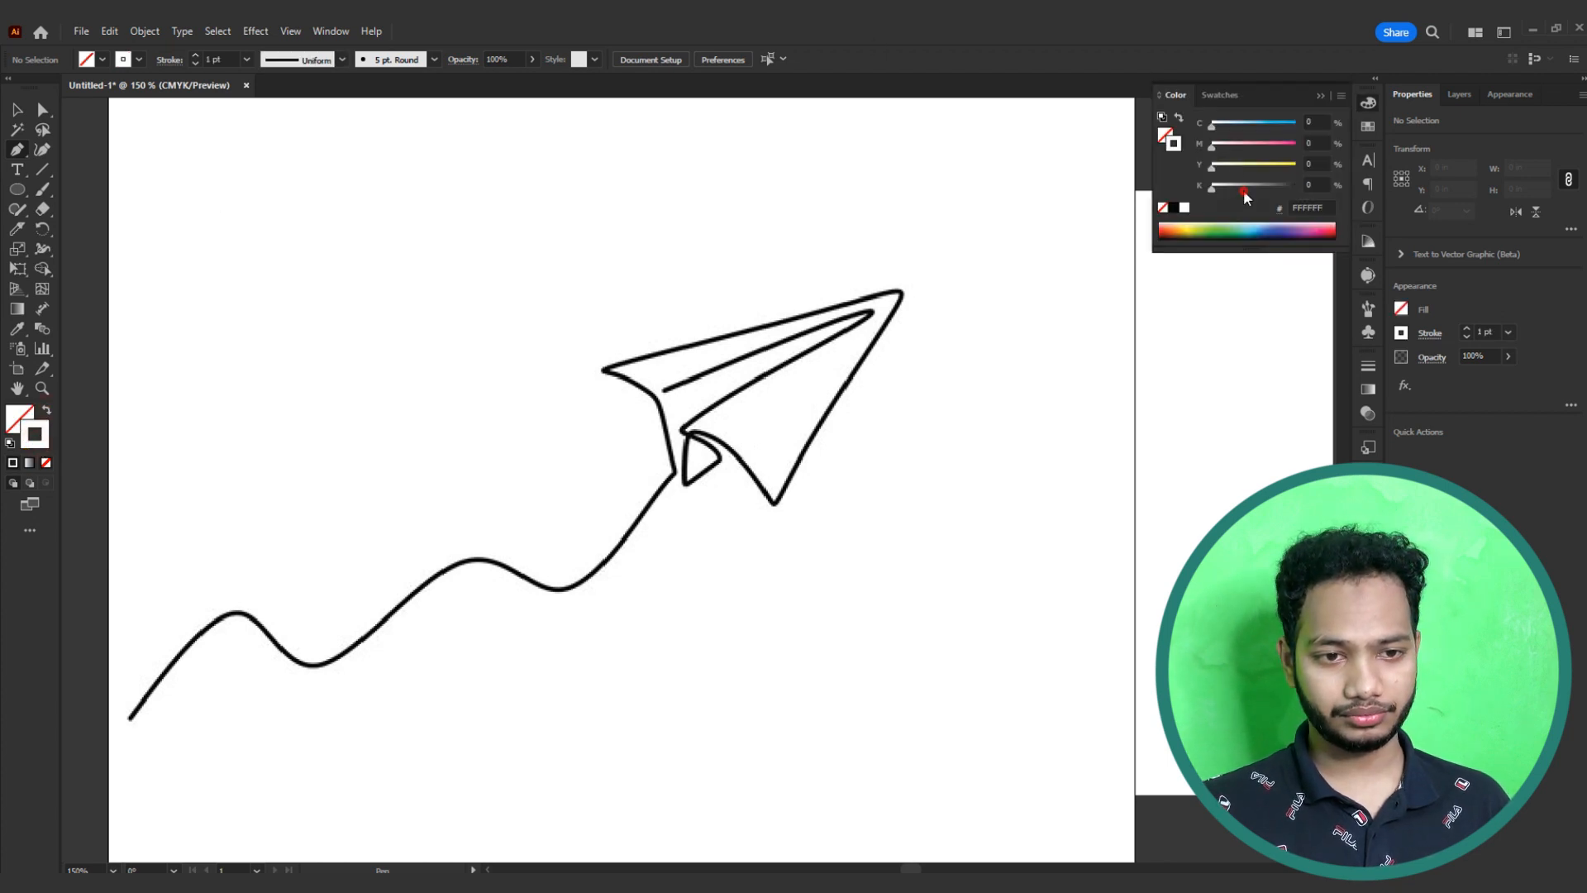
mouse_move(1243, 191)
left_mouse_down()
mouse_move(1320, 182)
mouse_move(1285, 143)
mouse_move(1159, 194)
left_mouse_up()
left_click_drag(1305, 156, 1316, 153)
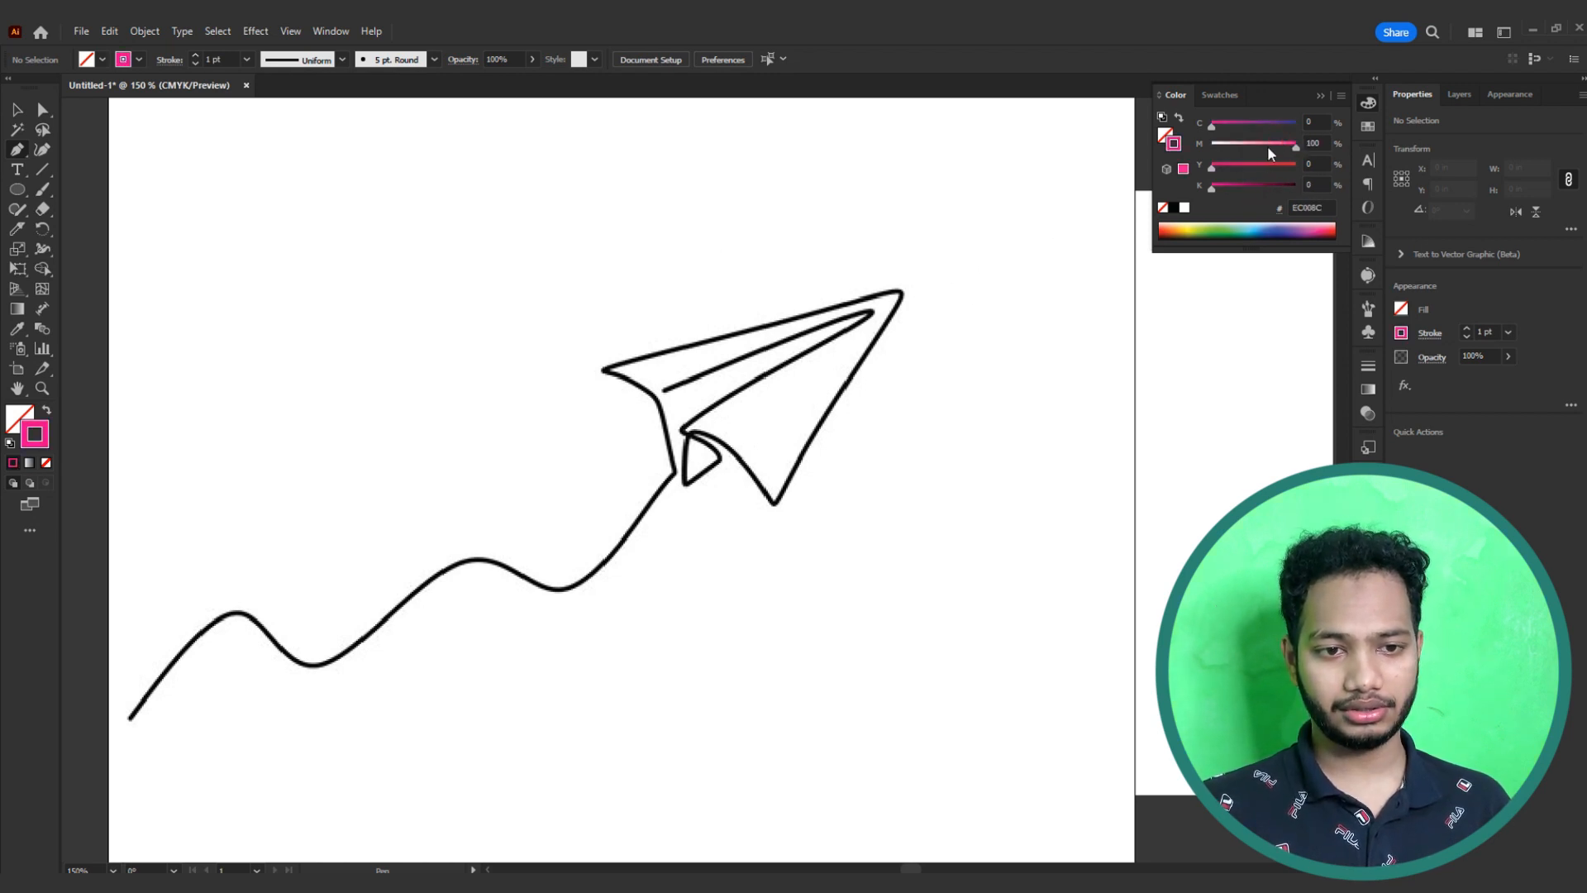
left_click_drag(1270, 154, 1258, 159)
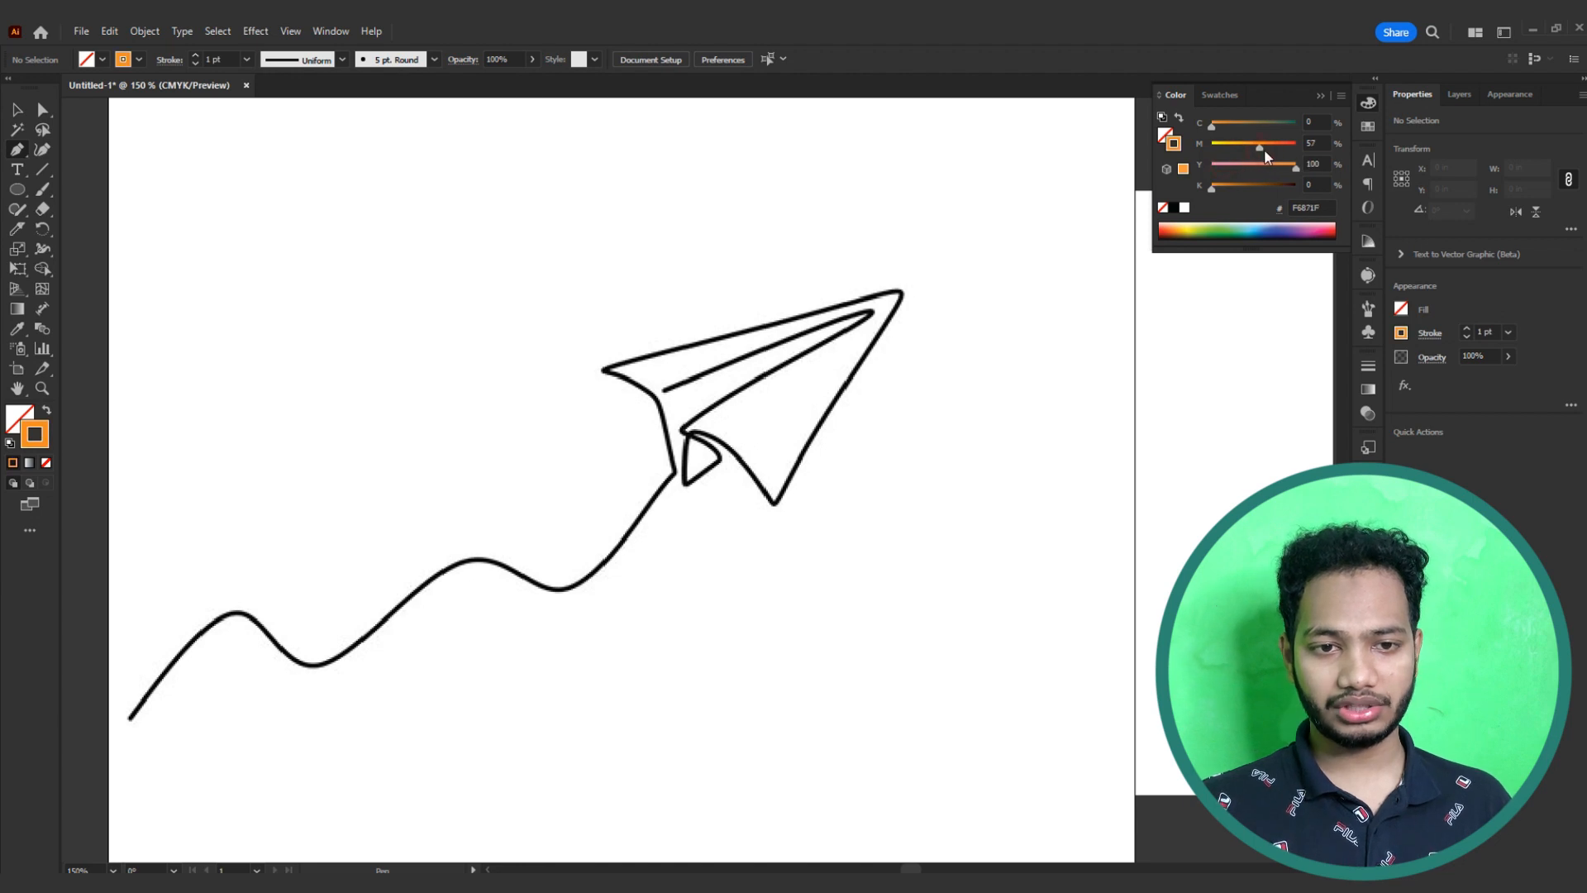
left_click(1367, 104)
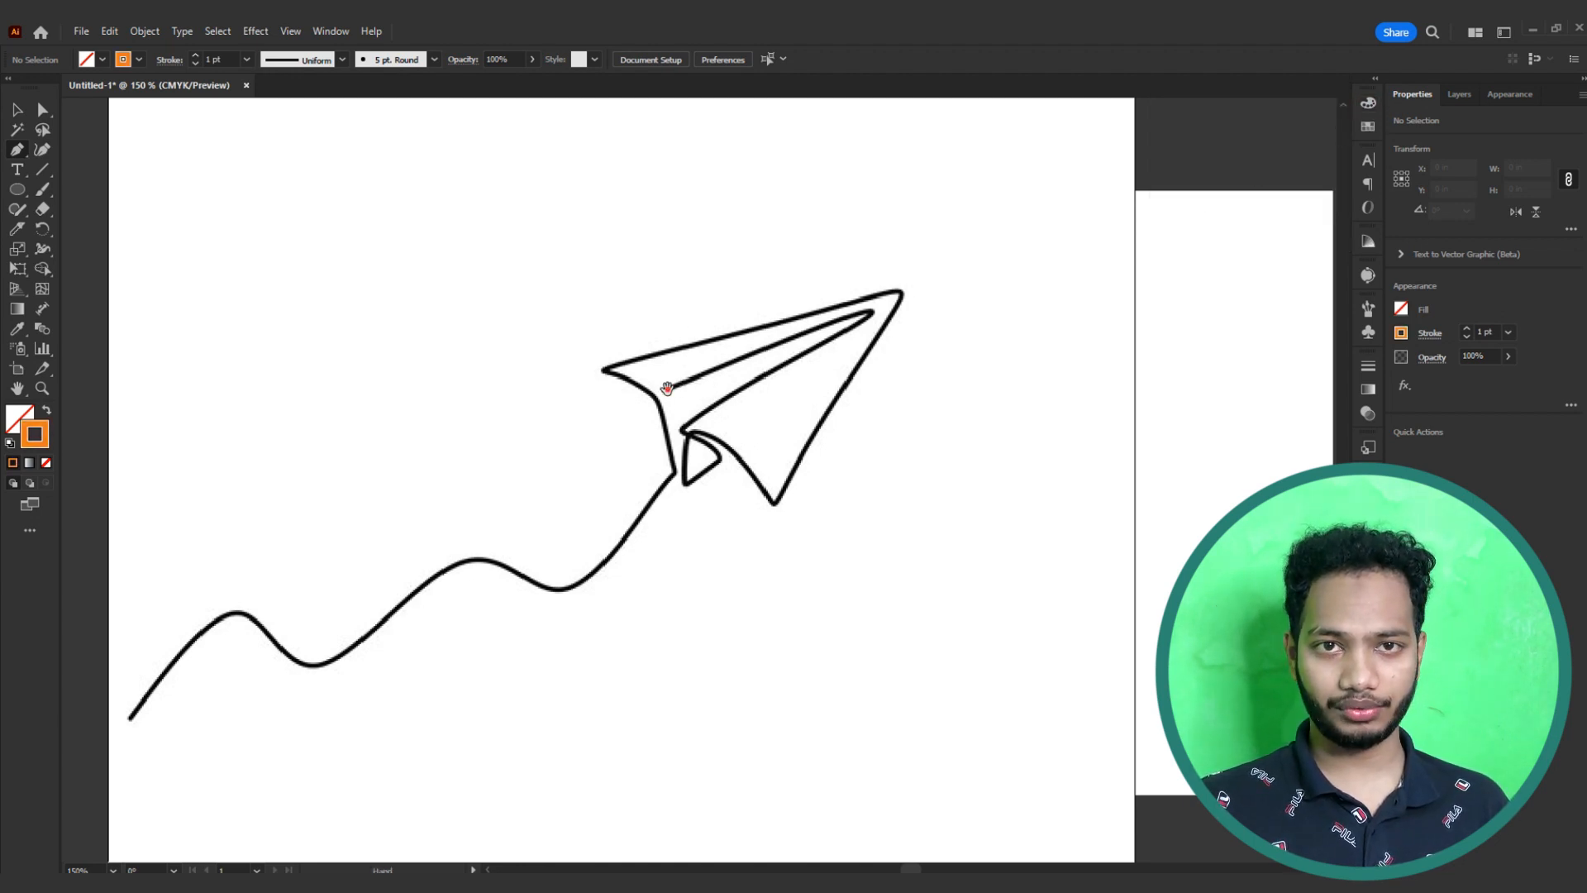
Step: Trace the plane's trail with the Pen tool from its loose end over the first crest into the first trough, adjusting the crest's handle
left_click_drag(667, 388, 802, 361)
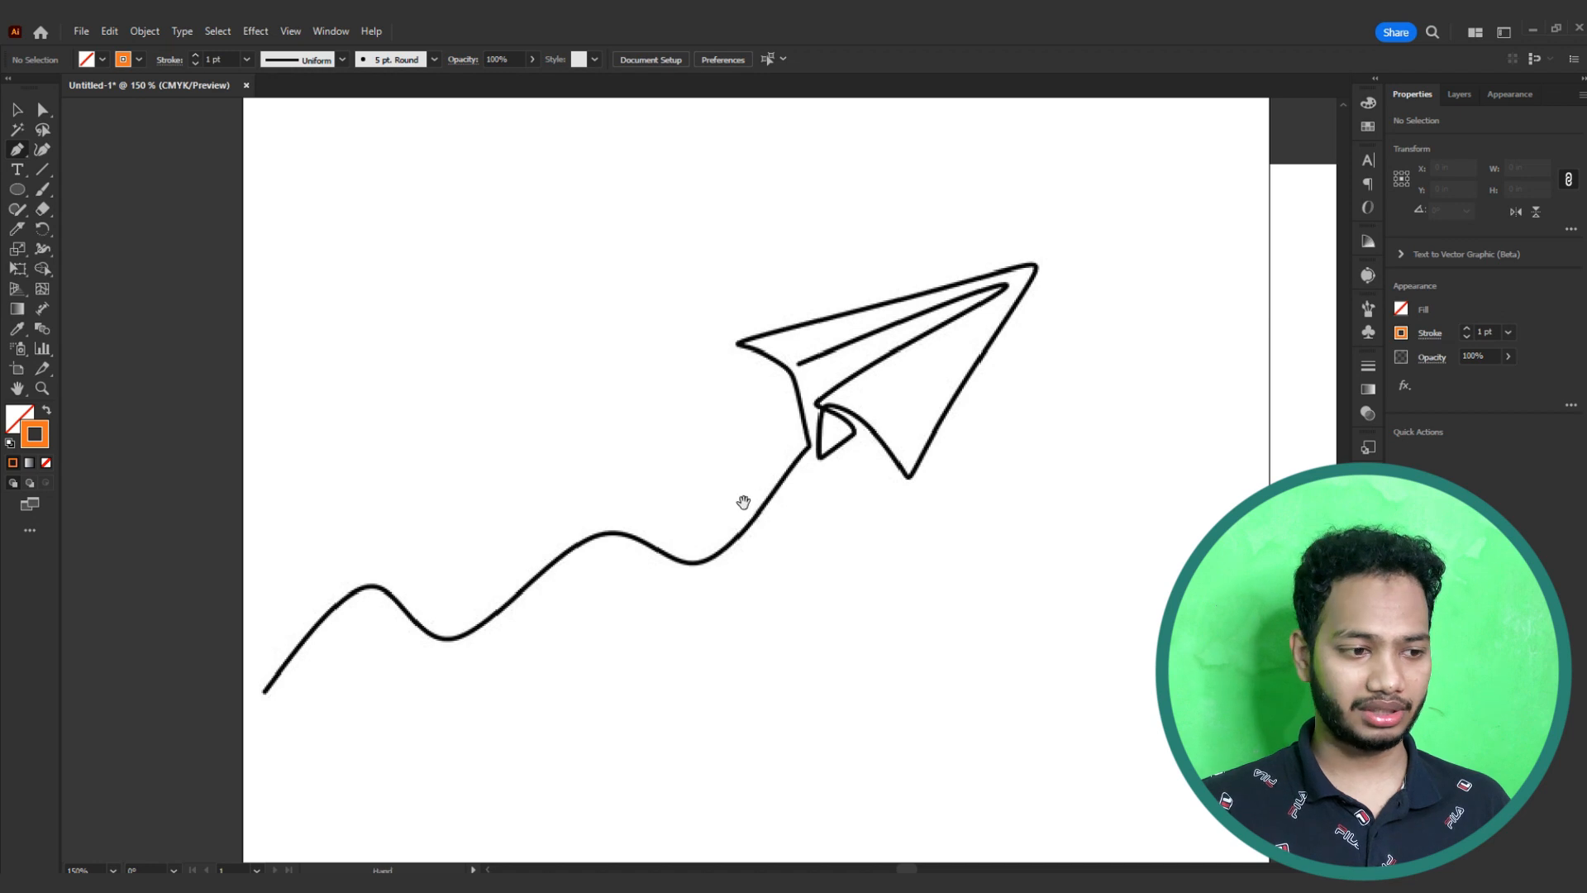
left_click_drag(743, 503, 818, 429)
scroll(358, 630, "up", 4)
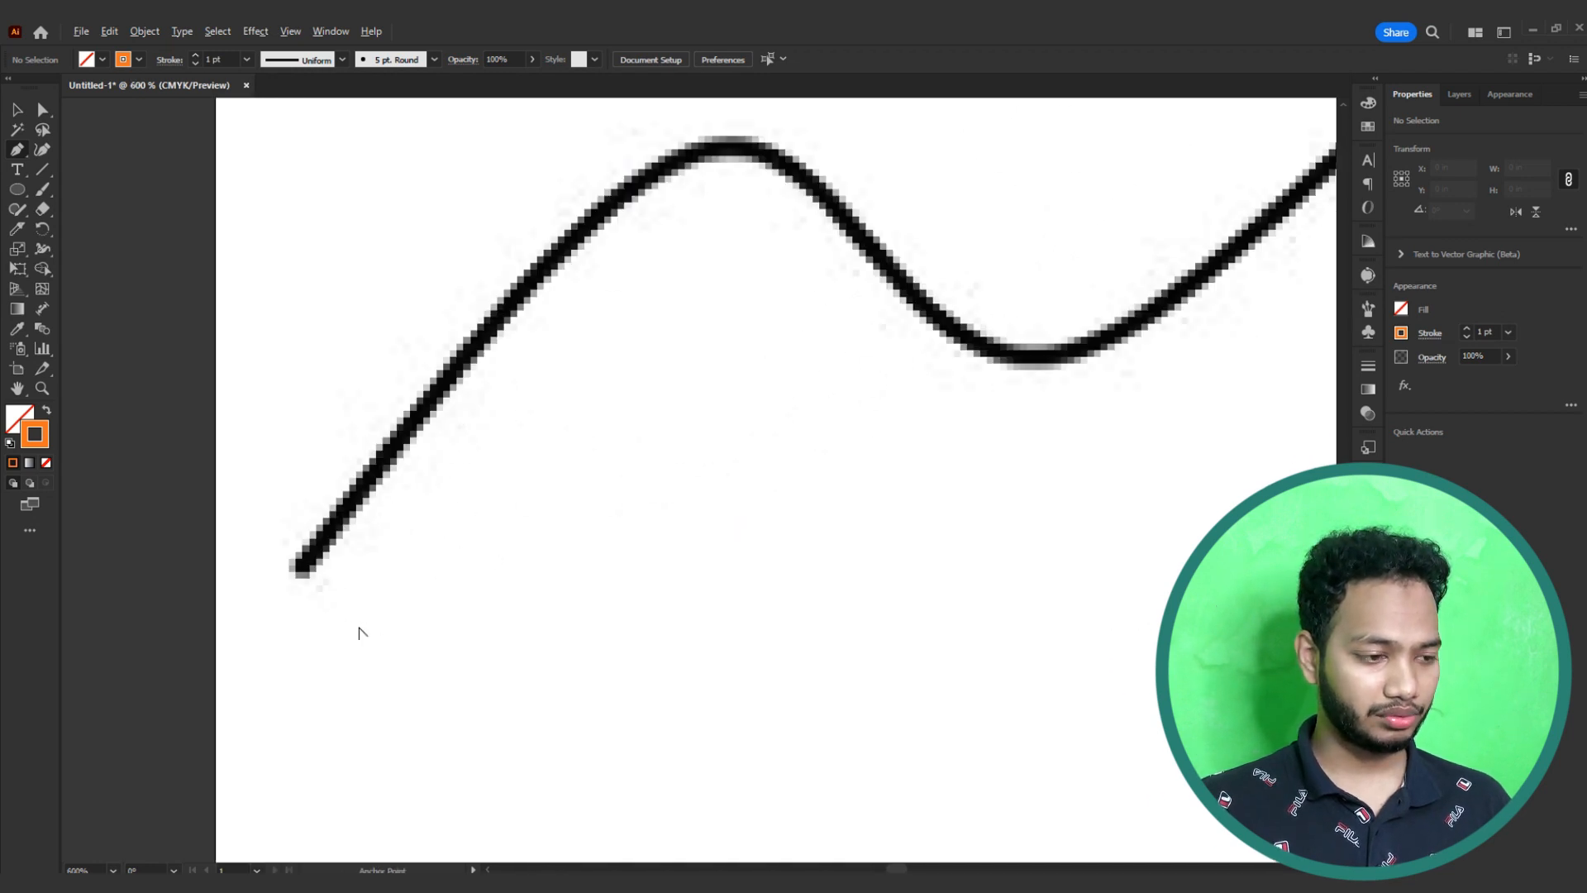
left_click_drag(300, 606, 249, 689)
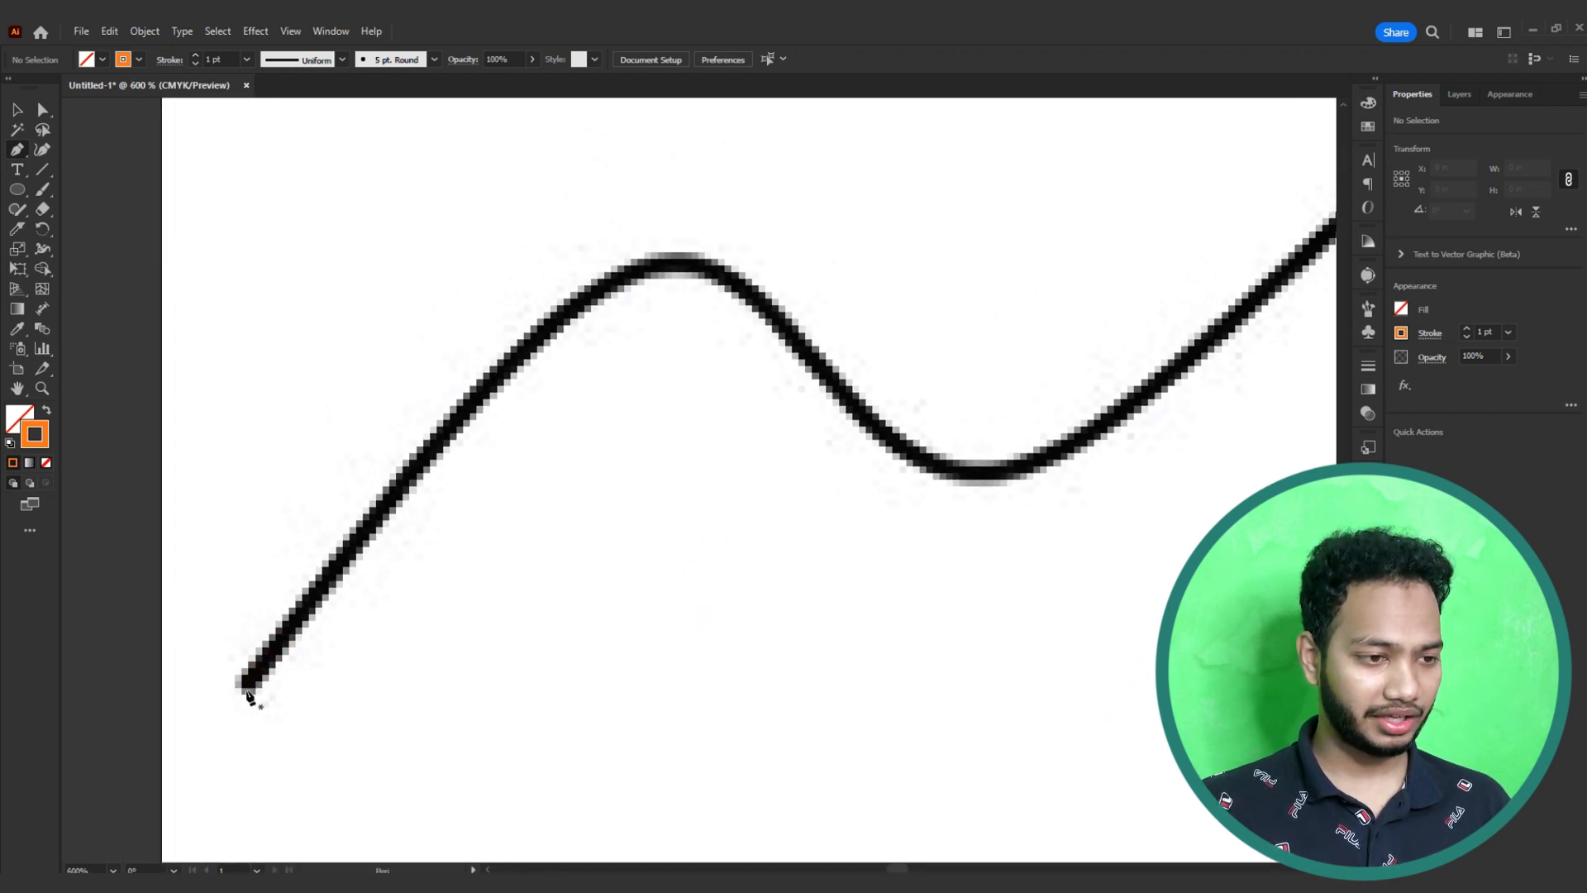
left_click(242, 691)
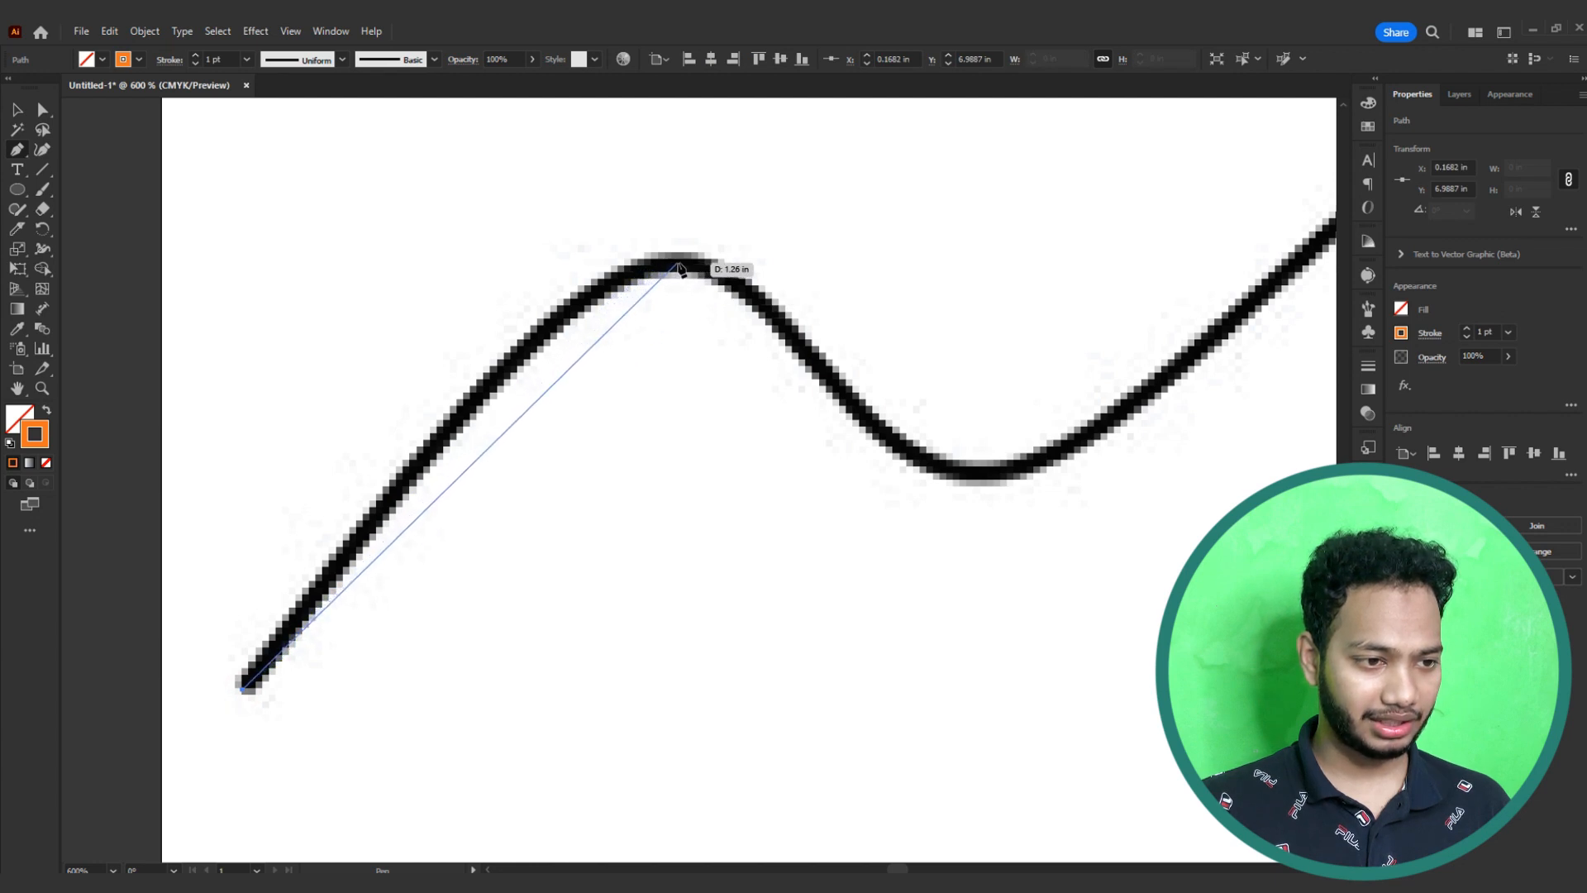
left_click_drag(680, 264, 743, 266)
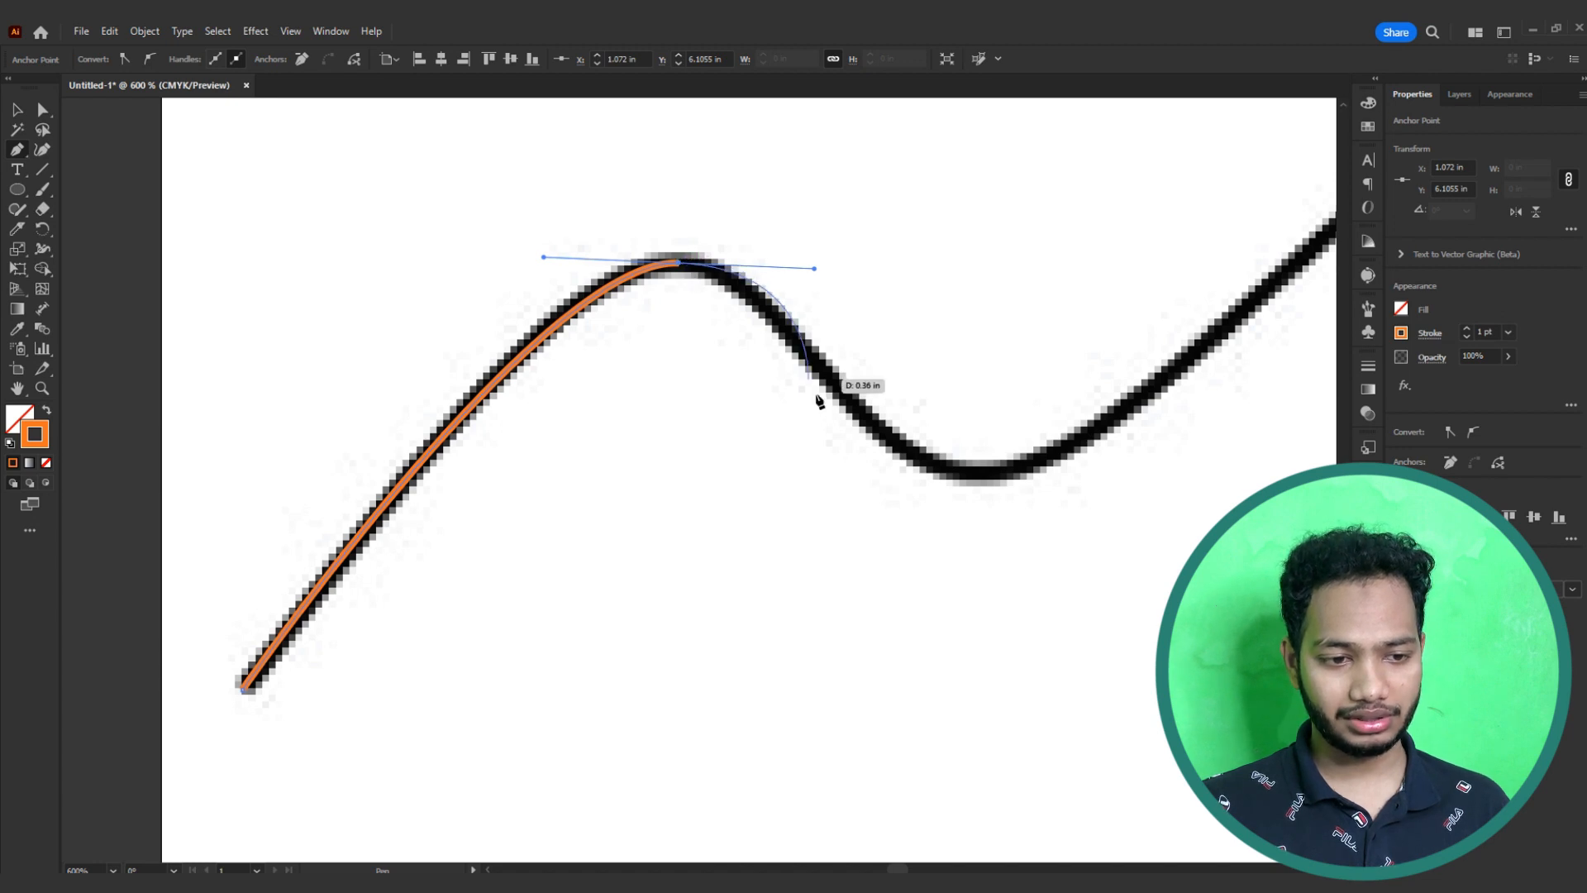
left_click_drag(954, 470, 1108, 513)
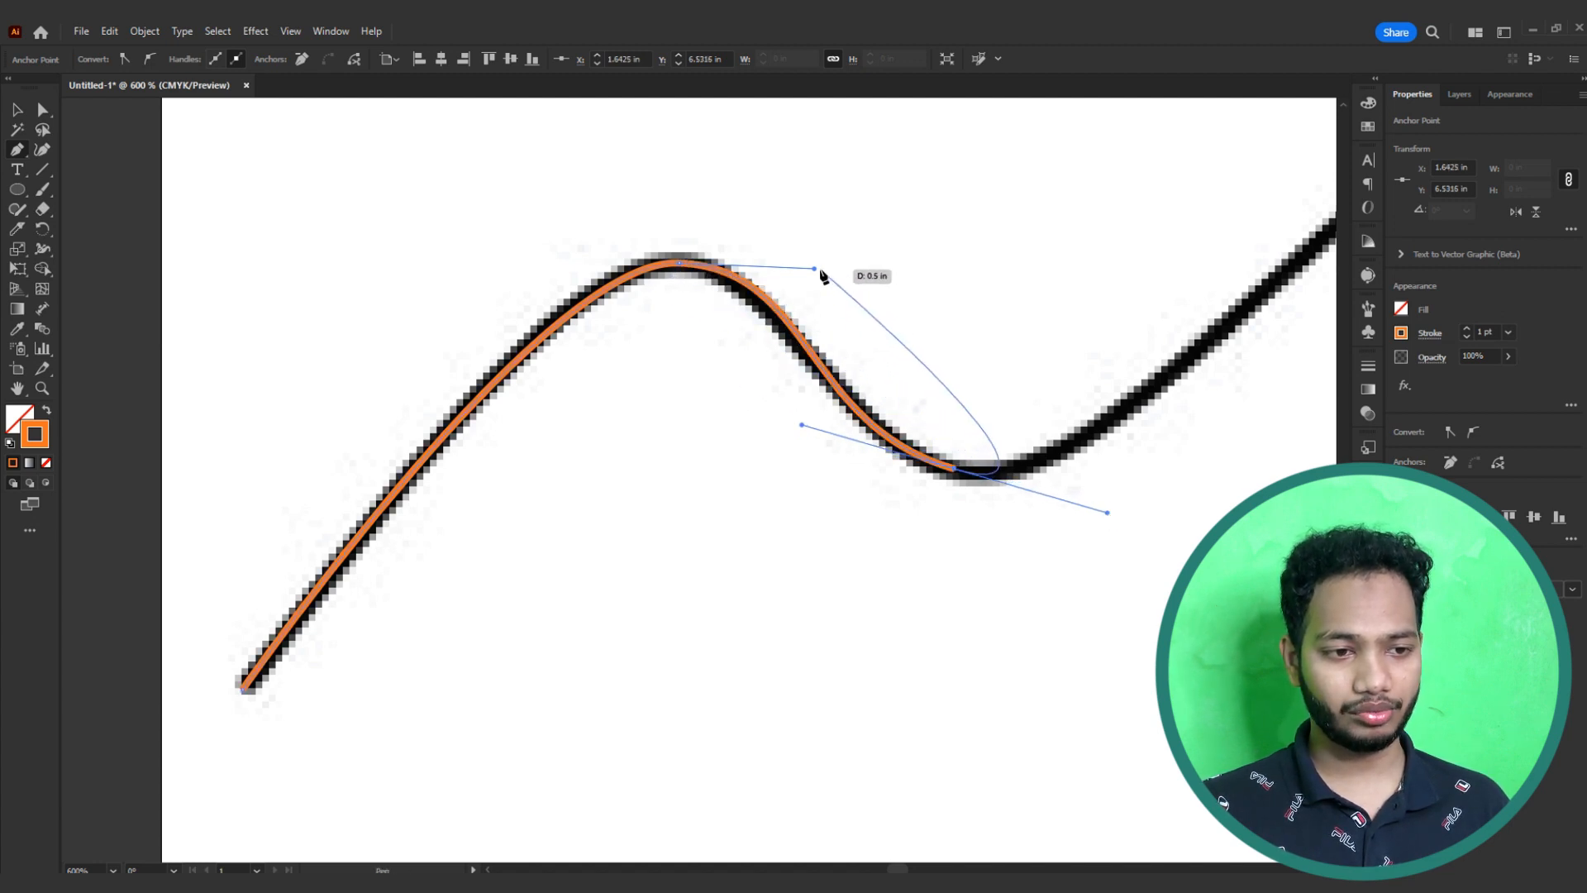
key("alt")
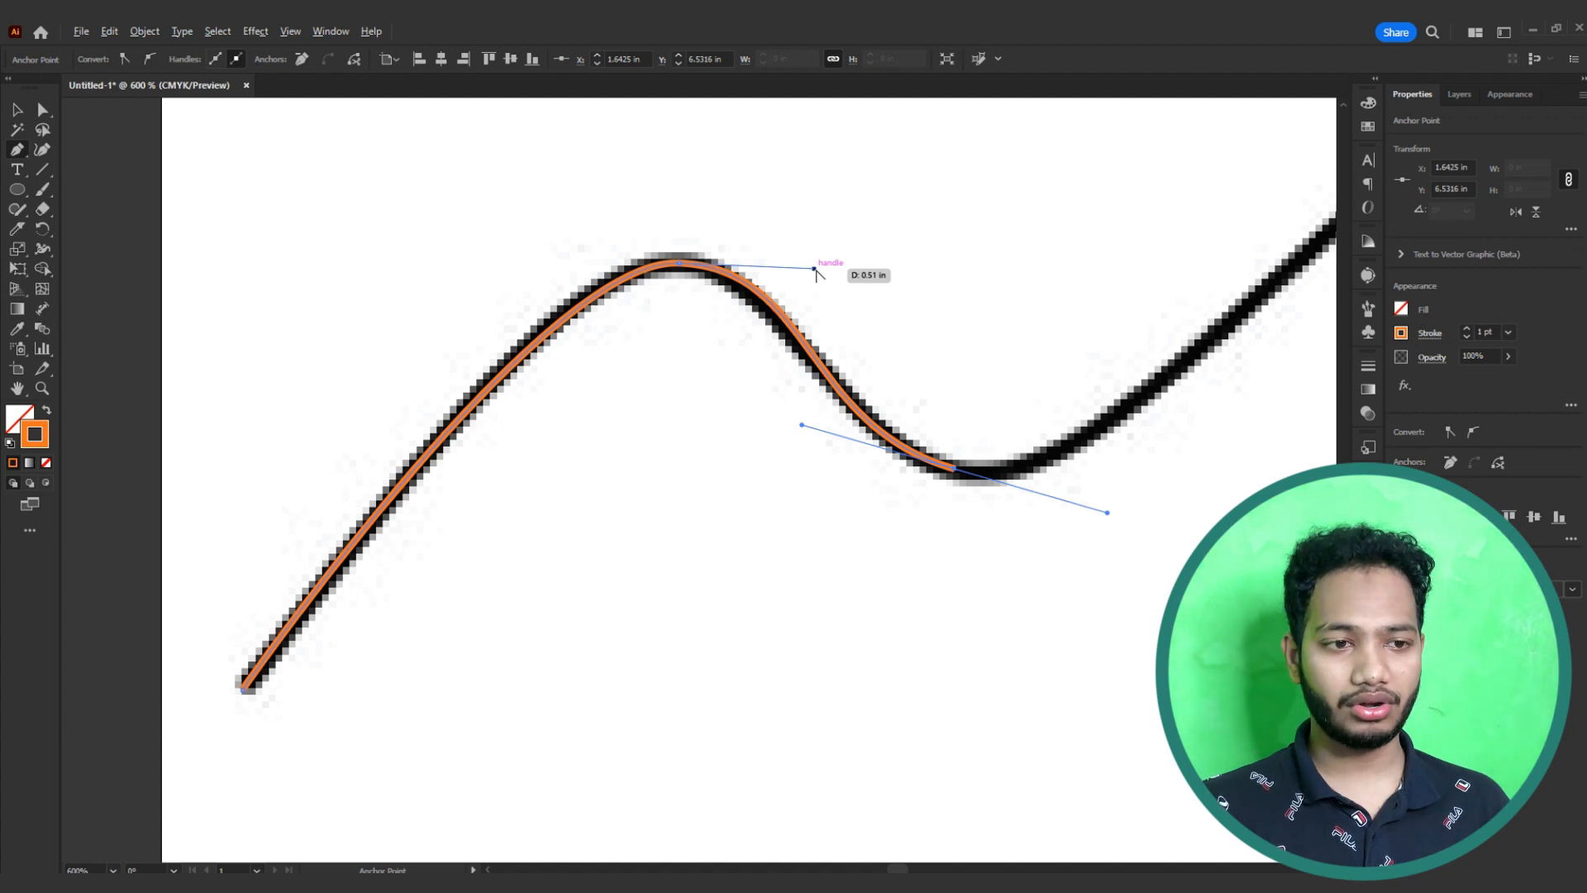
left_click_drag(814, 269, 828, 293)
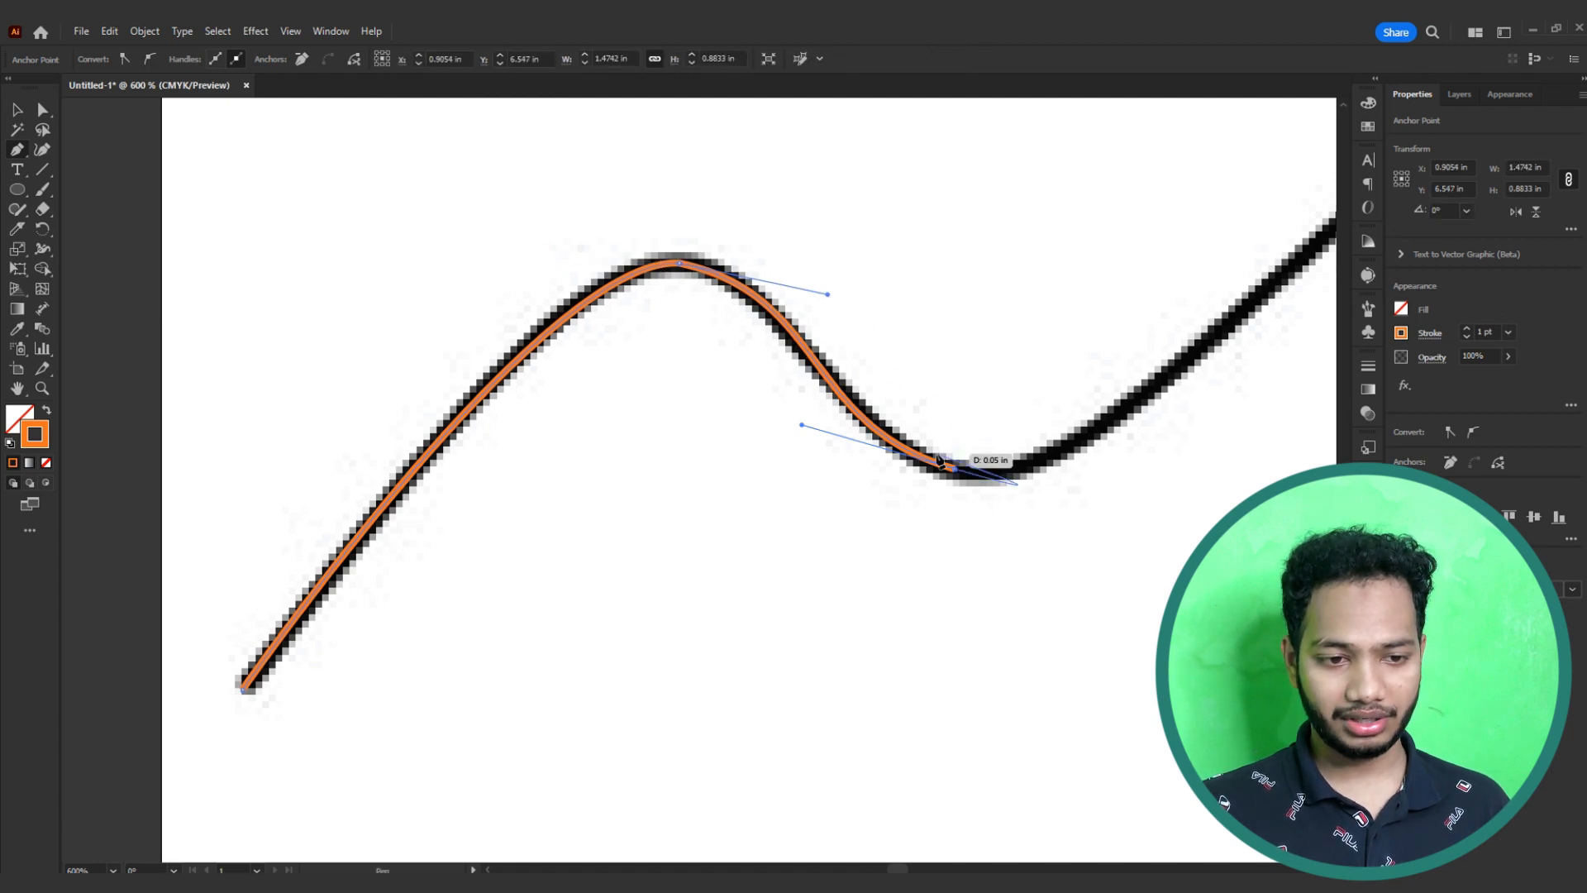
Step: Continue the traced path up the rising section and over the trail's second crest with curved anchors
key("space")
left_click_drag(1161, 360, 995, 435)
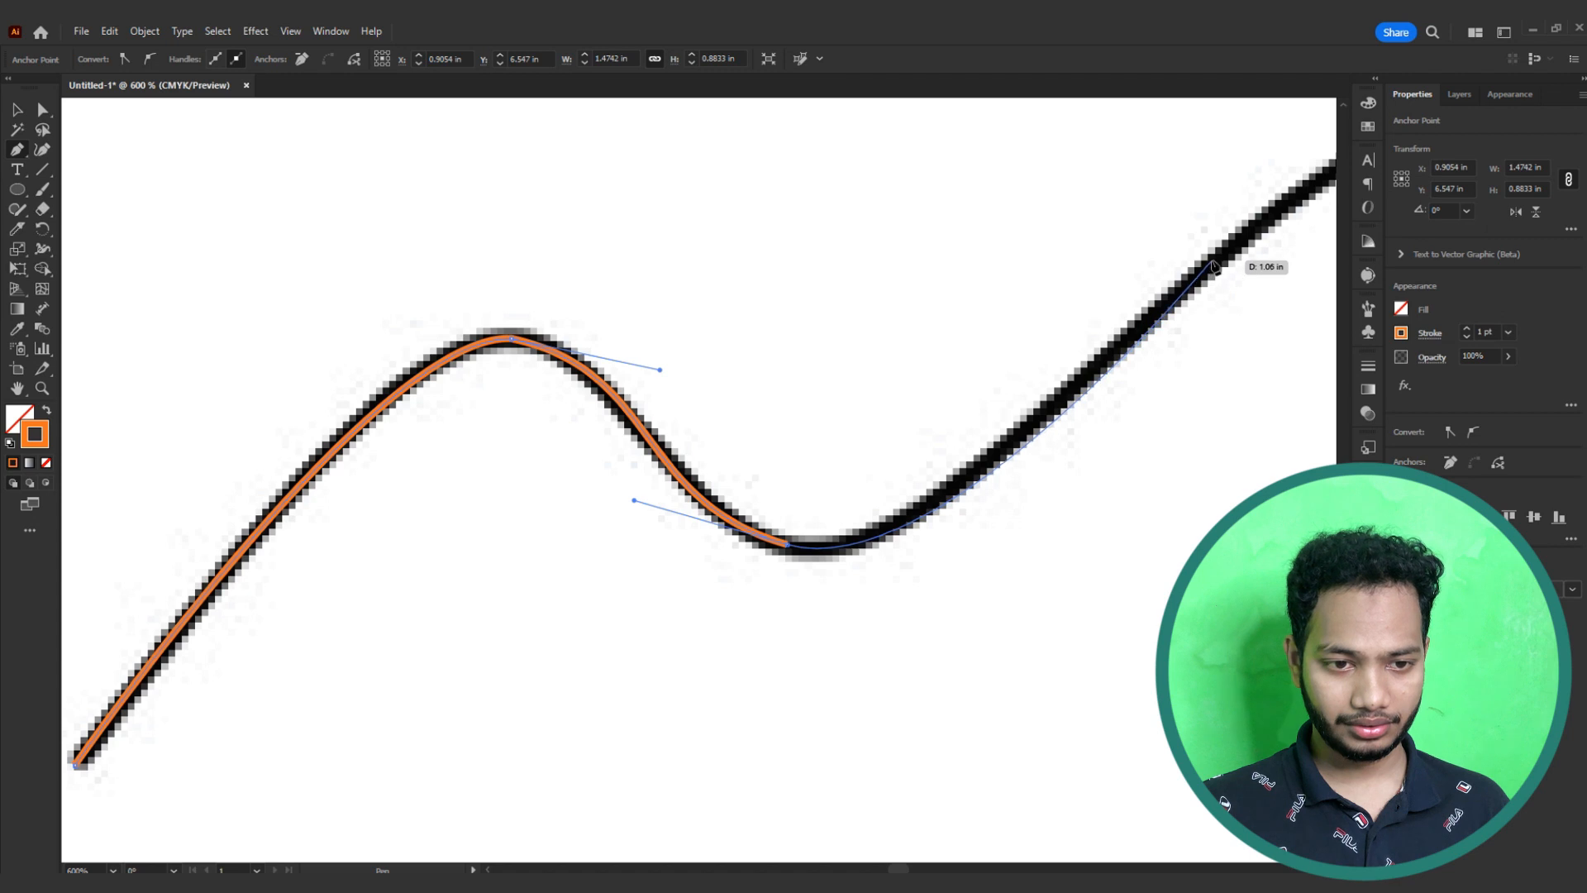
left_click_drag(1223, 255, 1258, 218)
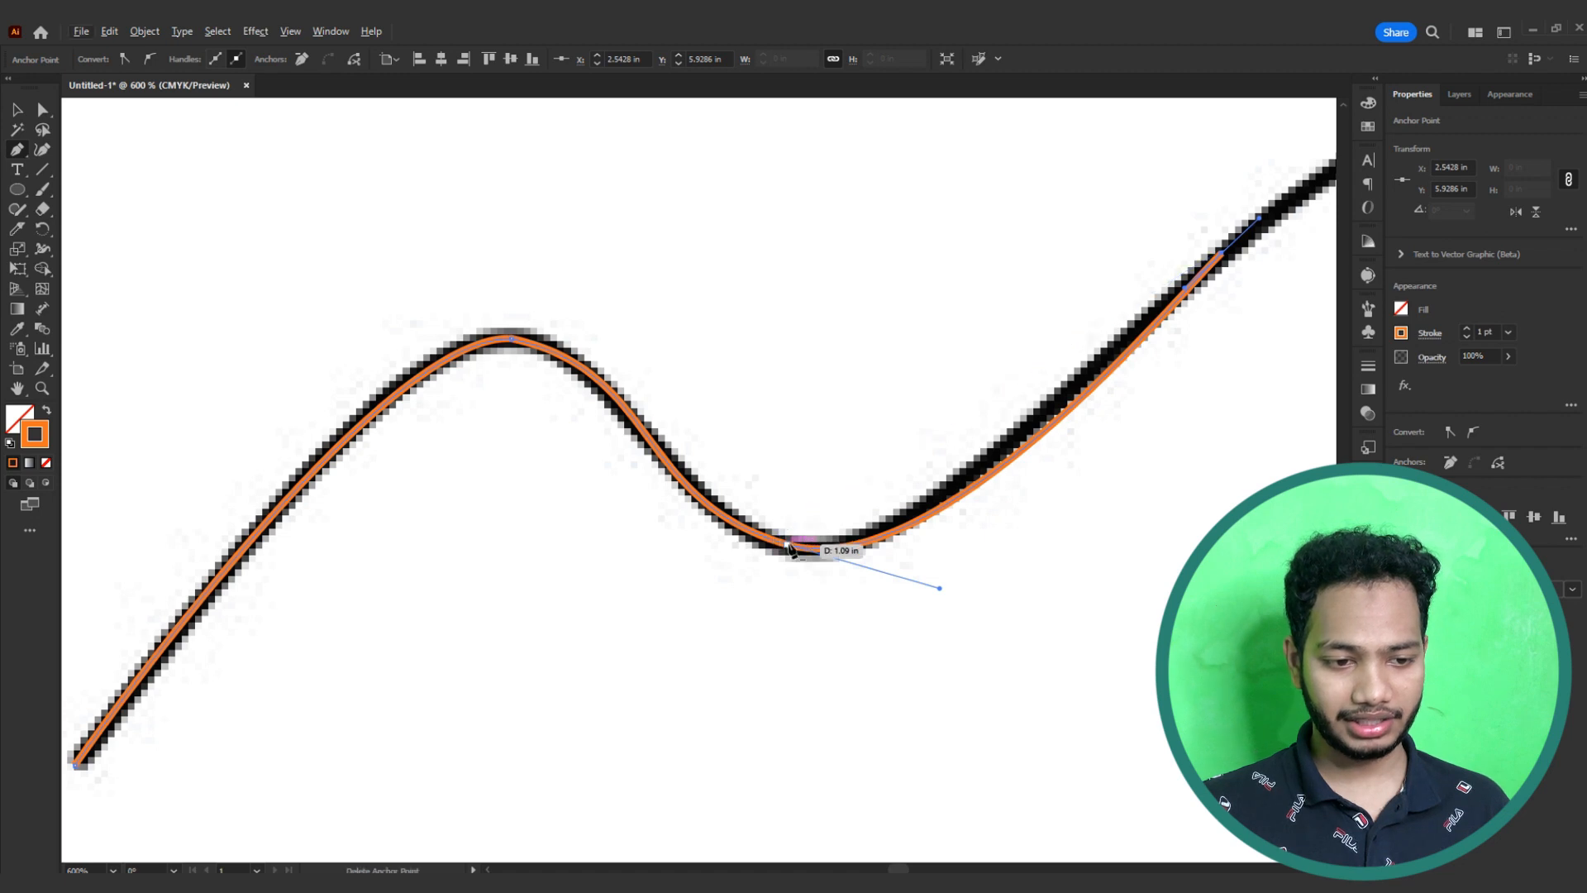
left_click_drag(790, 550, 495, 571)
key("space")
left_click_drag(524, 501, 701, 418)
left_click_drag(893, 408, 1031, 511)
Step: Curve the path through the trail's second trough and adjust the preceding anchor's handle to fit the line
left_click_drag(992, 446, 607, 506)
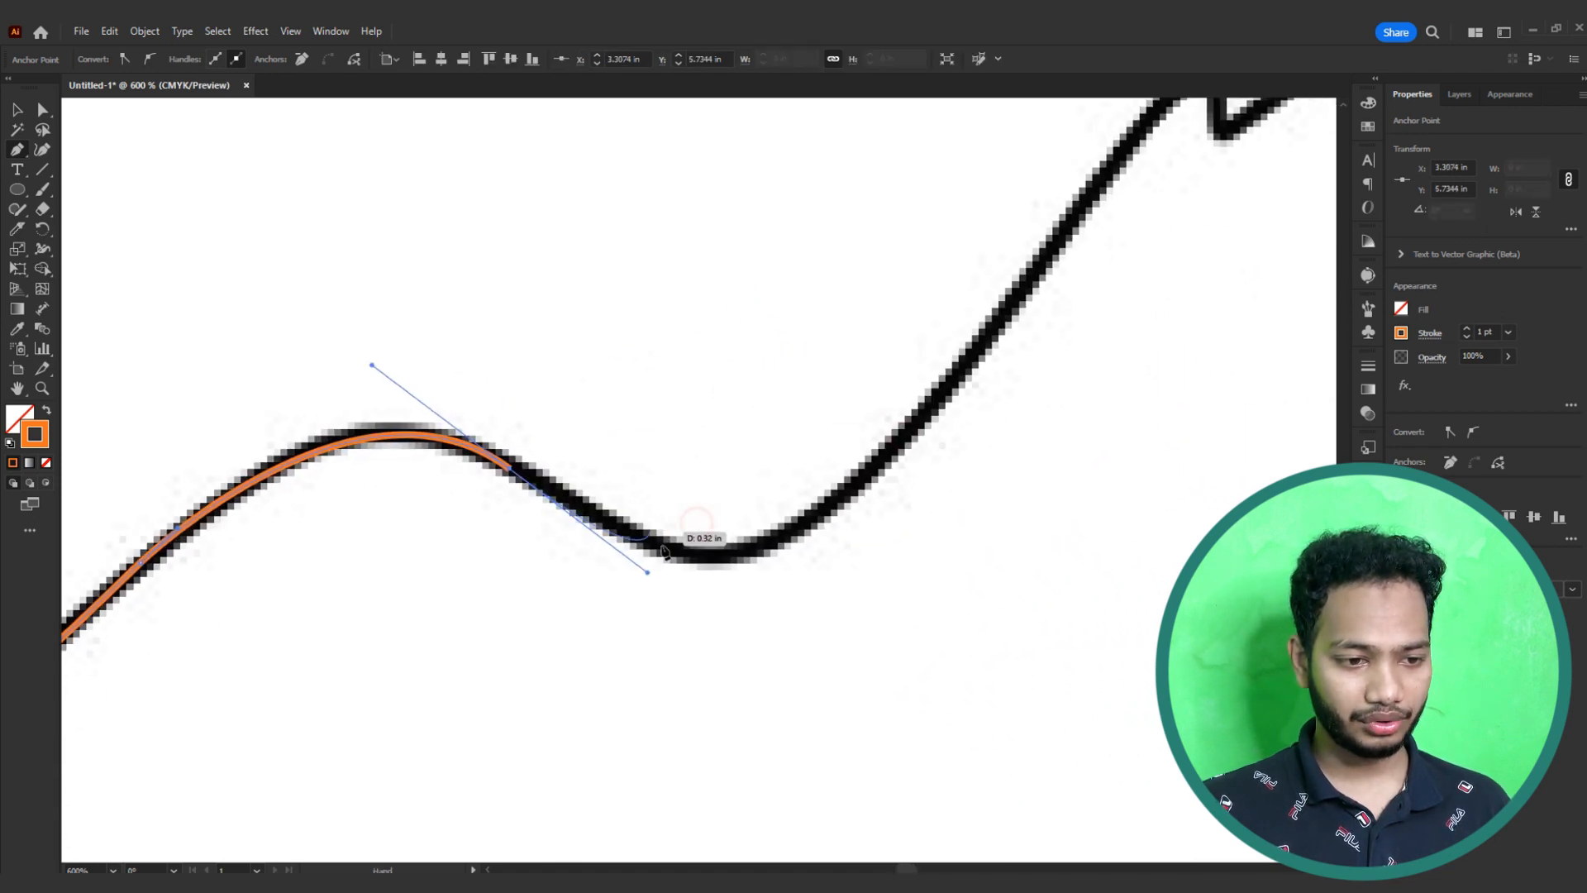
mouse_move(862, 477)
left_mouse_down()
mouse_move(913, 365)
mouse_move(955, 367)
left_mouse_up()
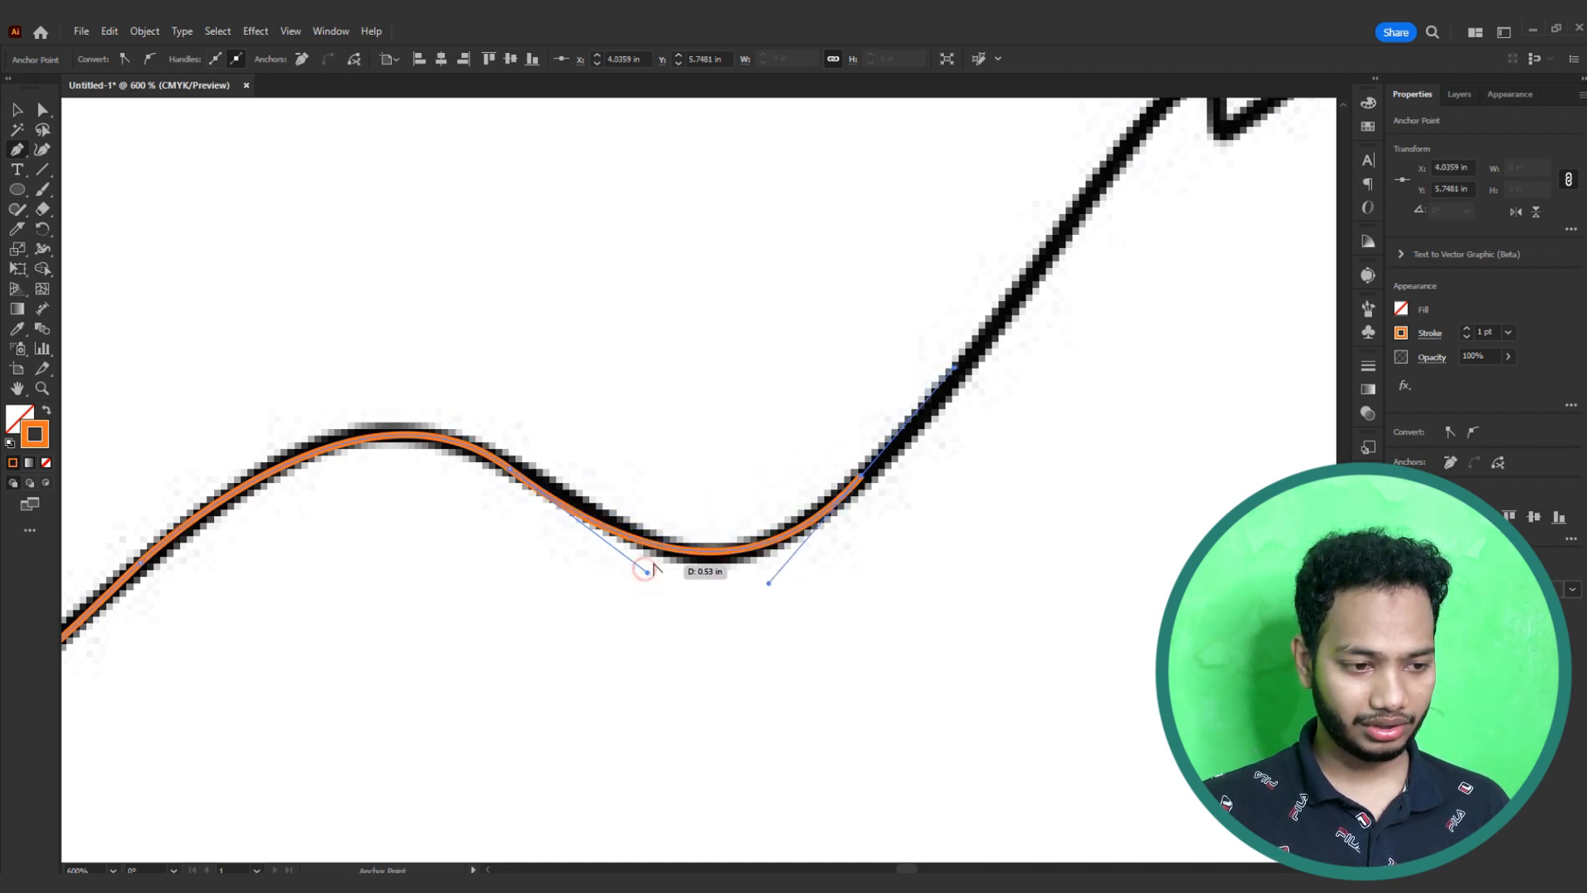
left_click_drag(647, 573, 659, 573)
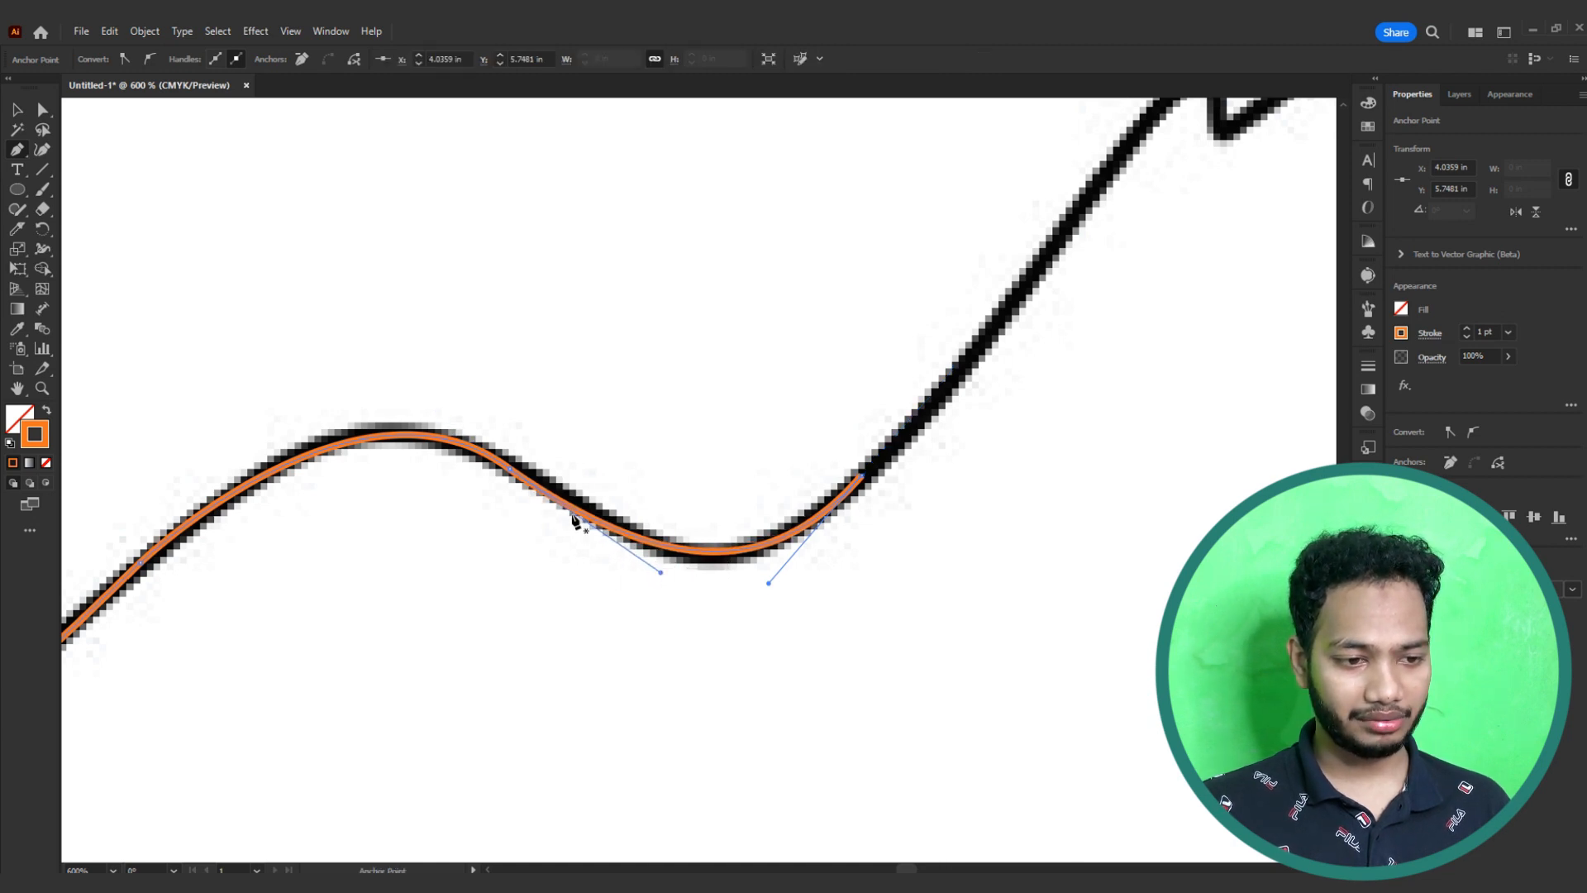
Step: Extend the path from the second trough up the long rise to the corner where the trail meets the plane
left_click_drag(769, 493, 446, 639)
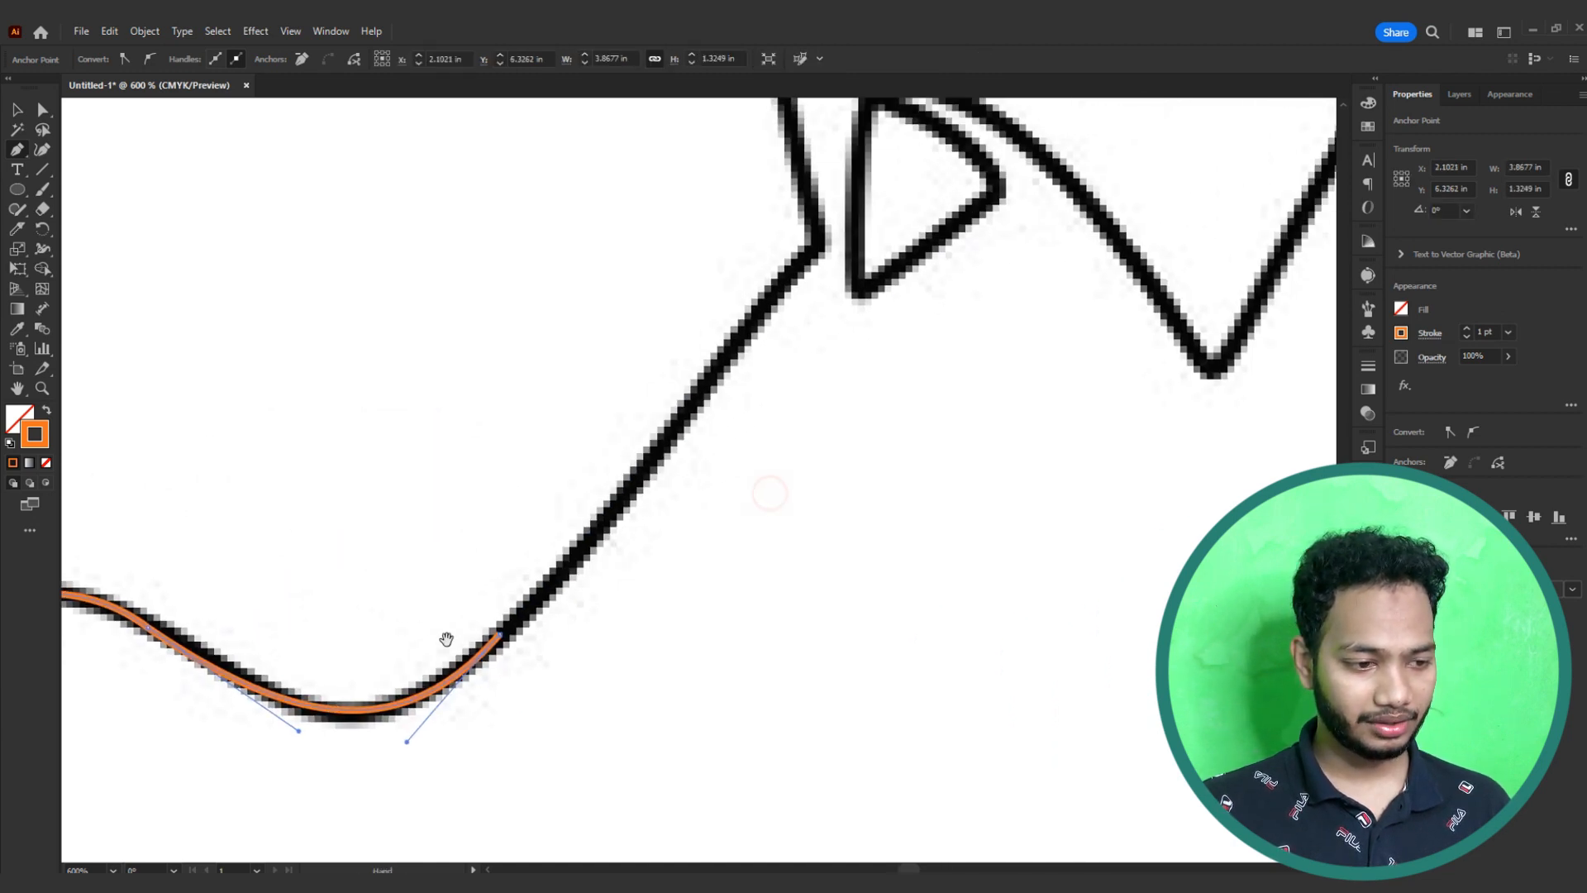
left_click(499, 633)
left_click_drag(617, 539, 573, 645)
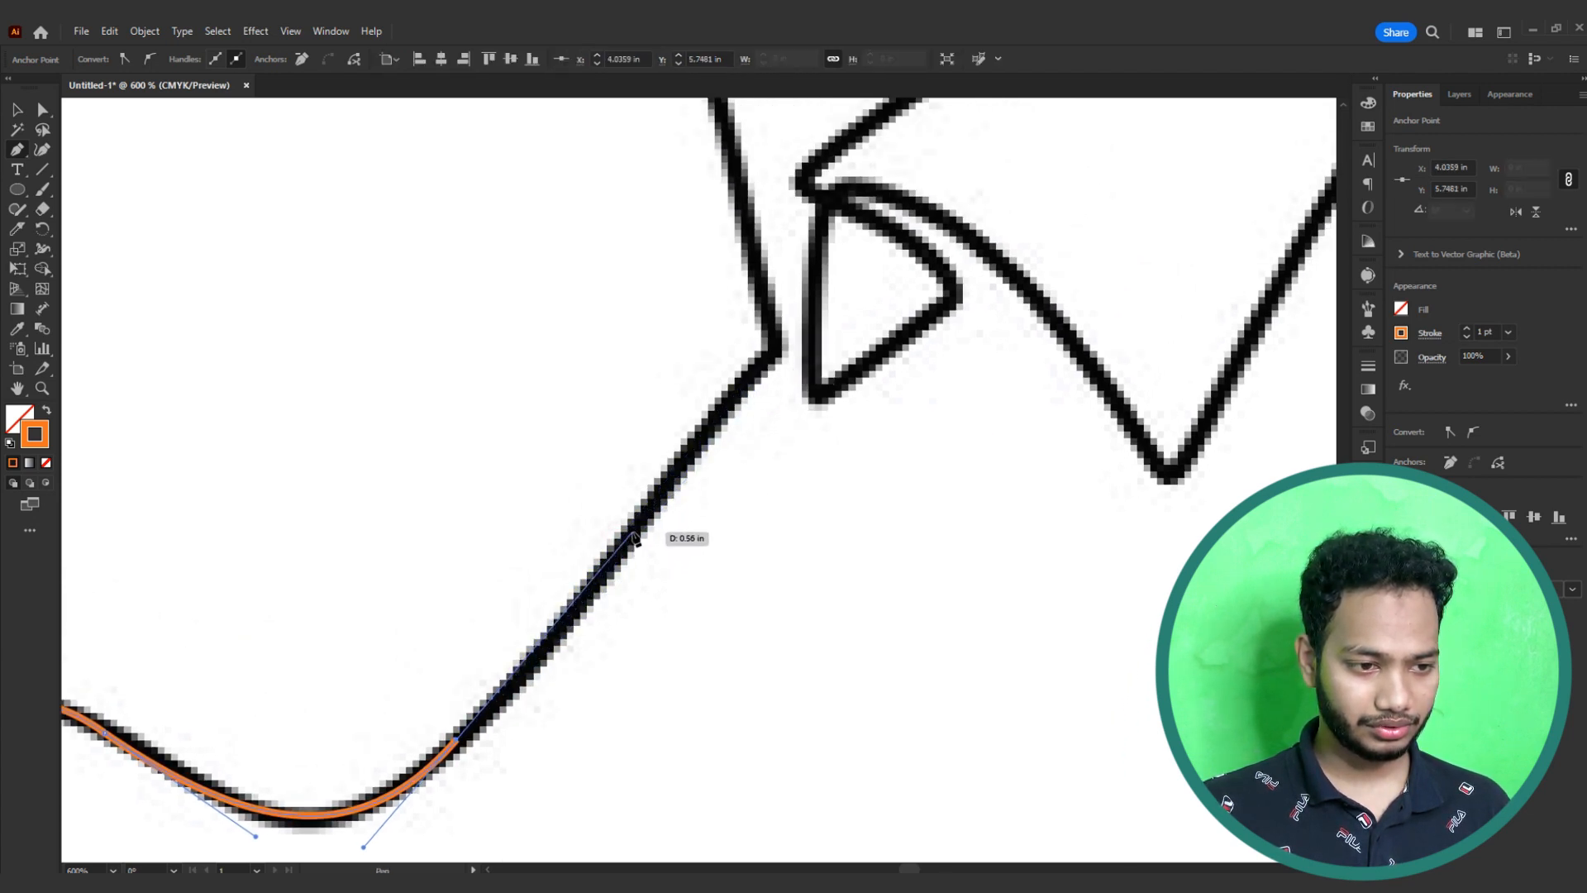
left_click_drag(777, 347, 802, 319)
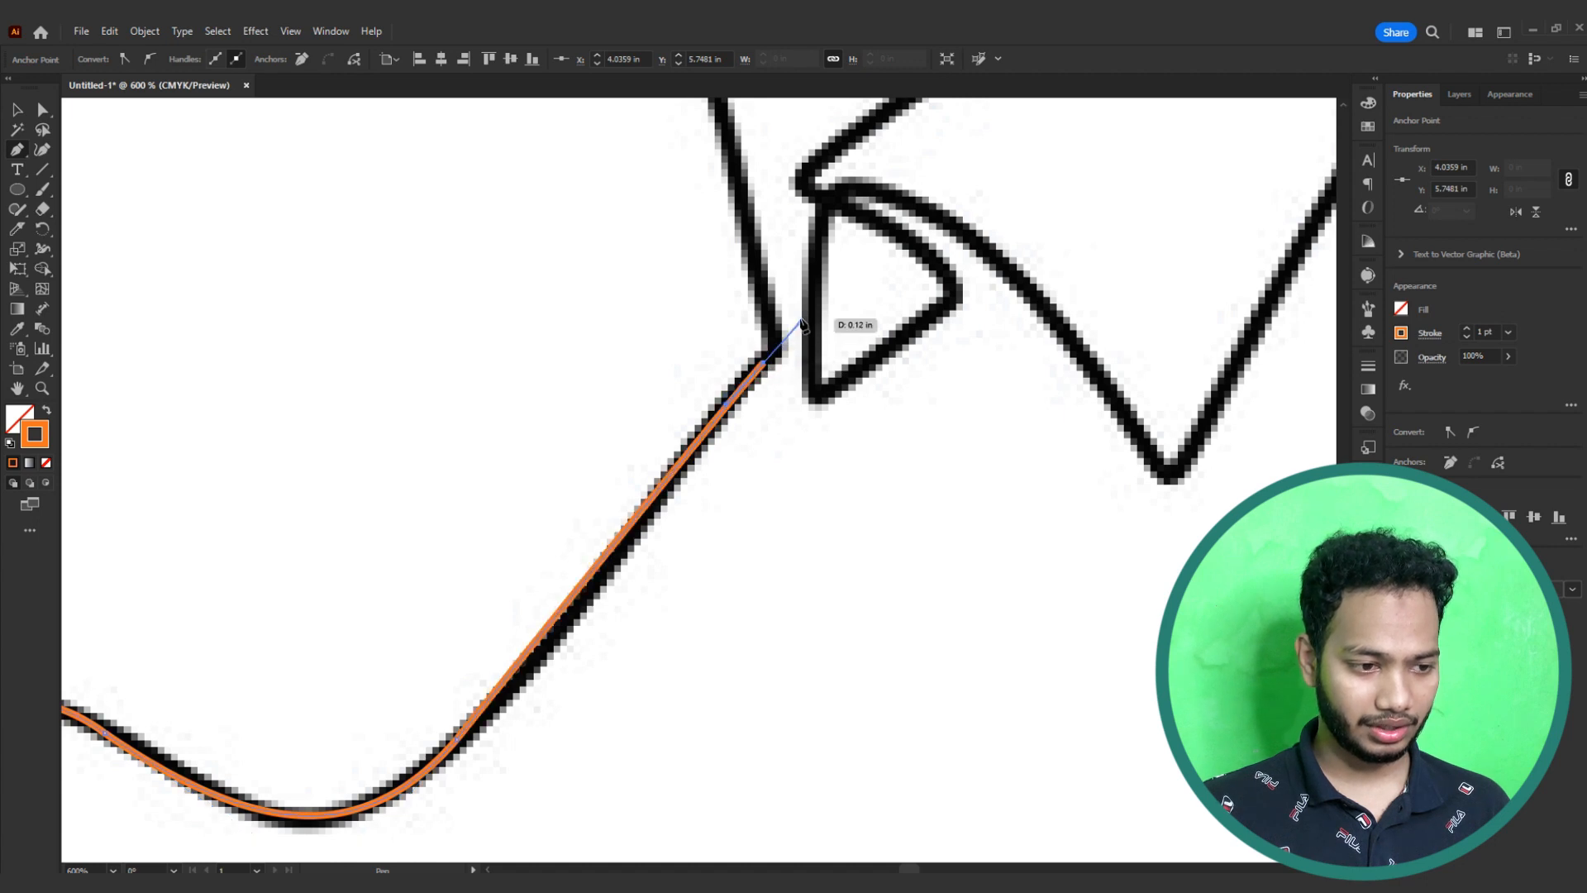
left_click(604, 559, "ctrl")
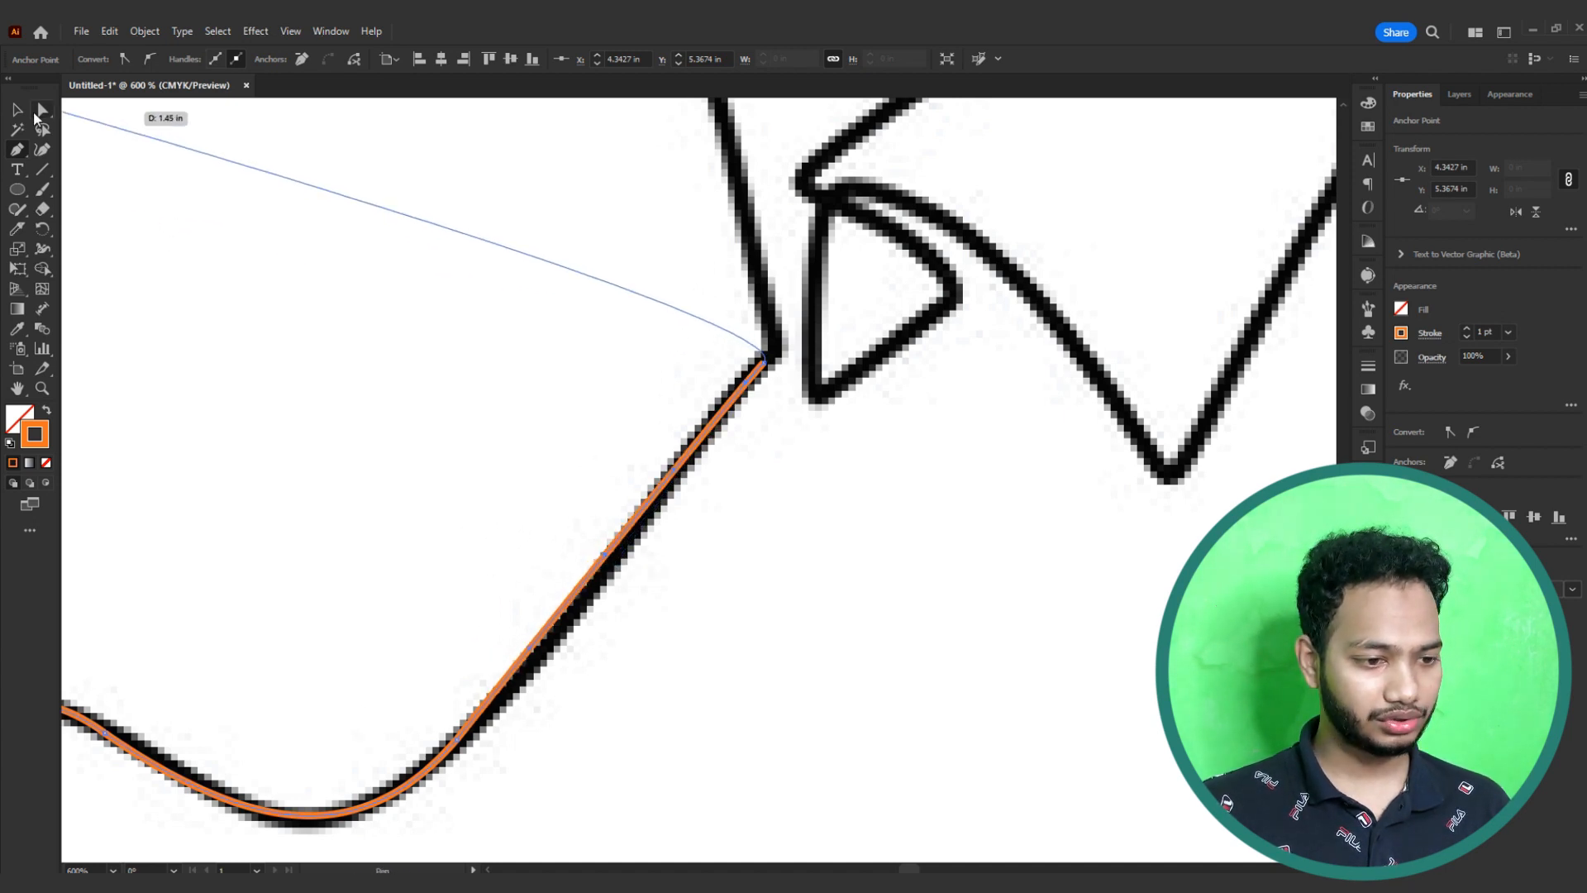
Step: Move the anchor midway up the long rise onto the reference line with Direct Selection
key("a")
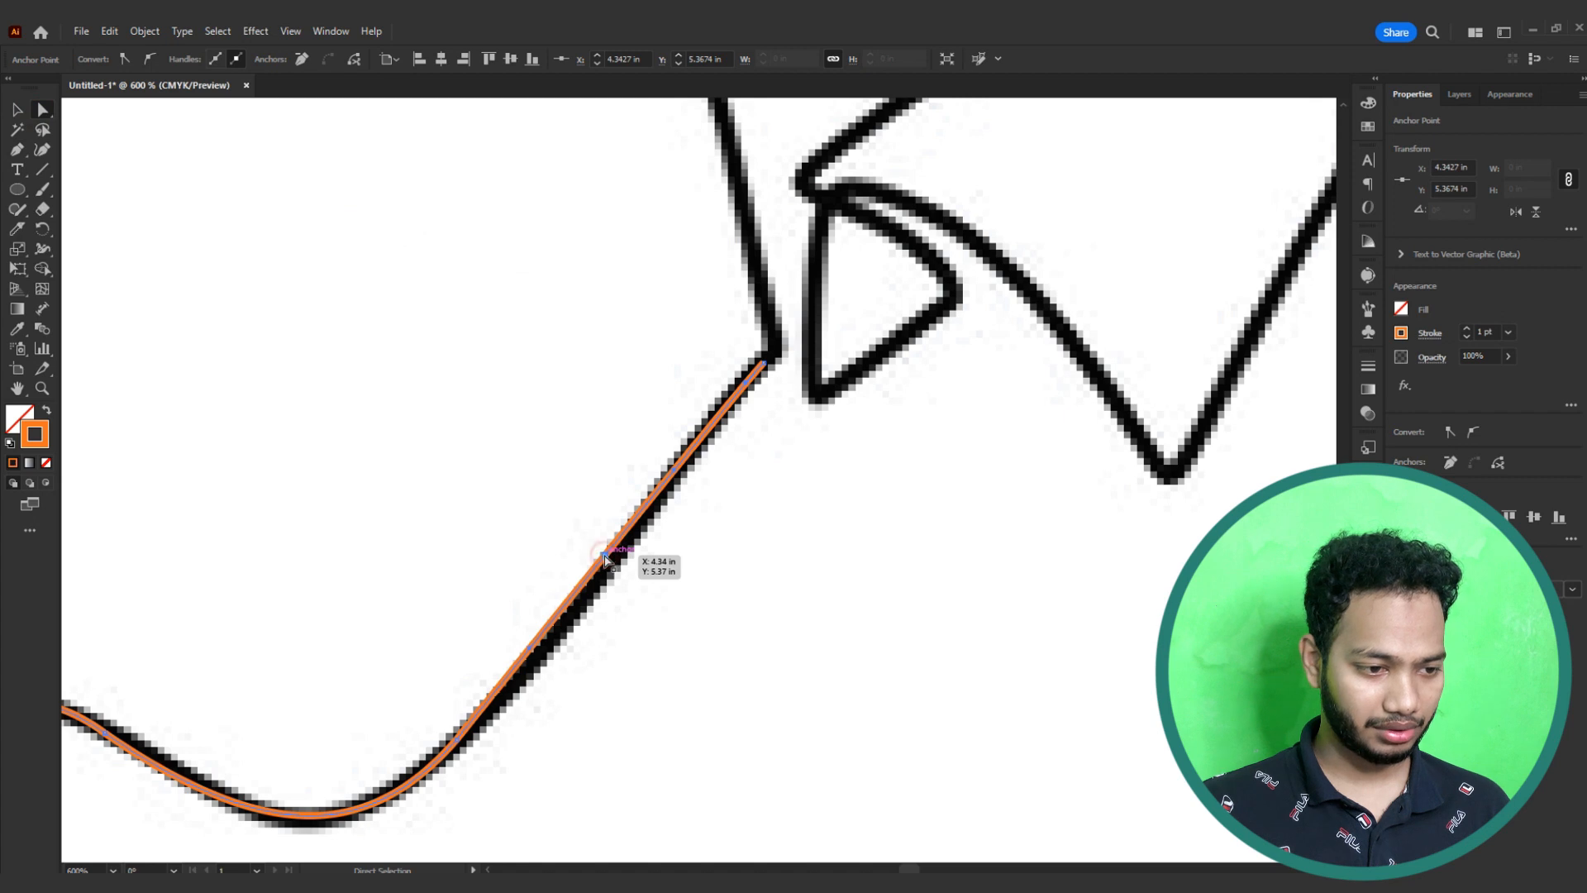
left_click_drag(604, 556, 609, 562)
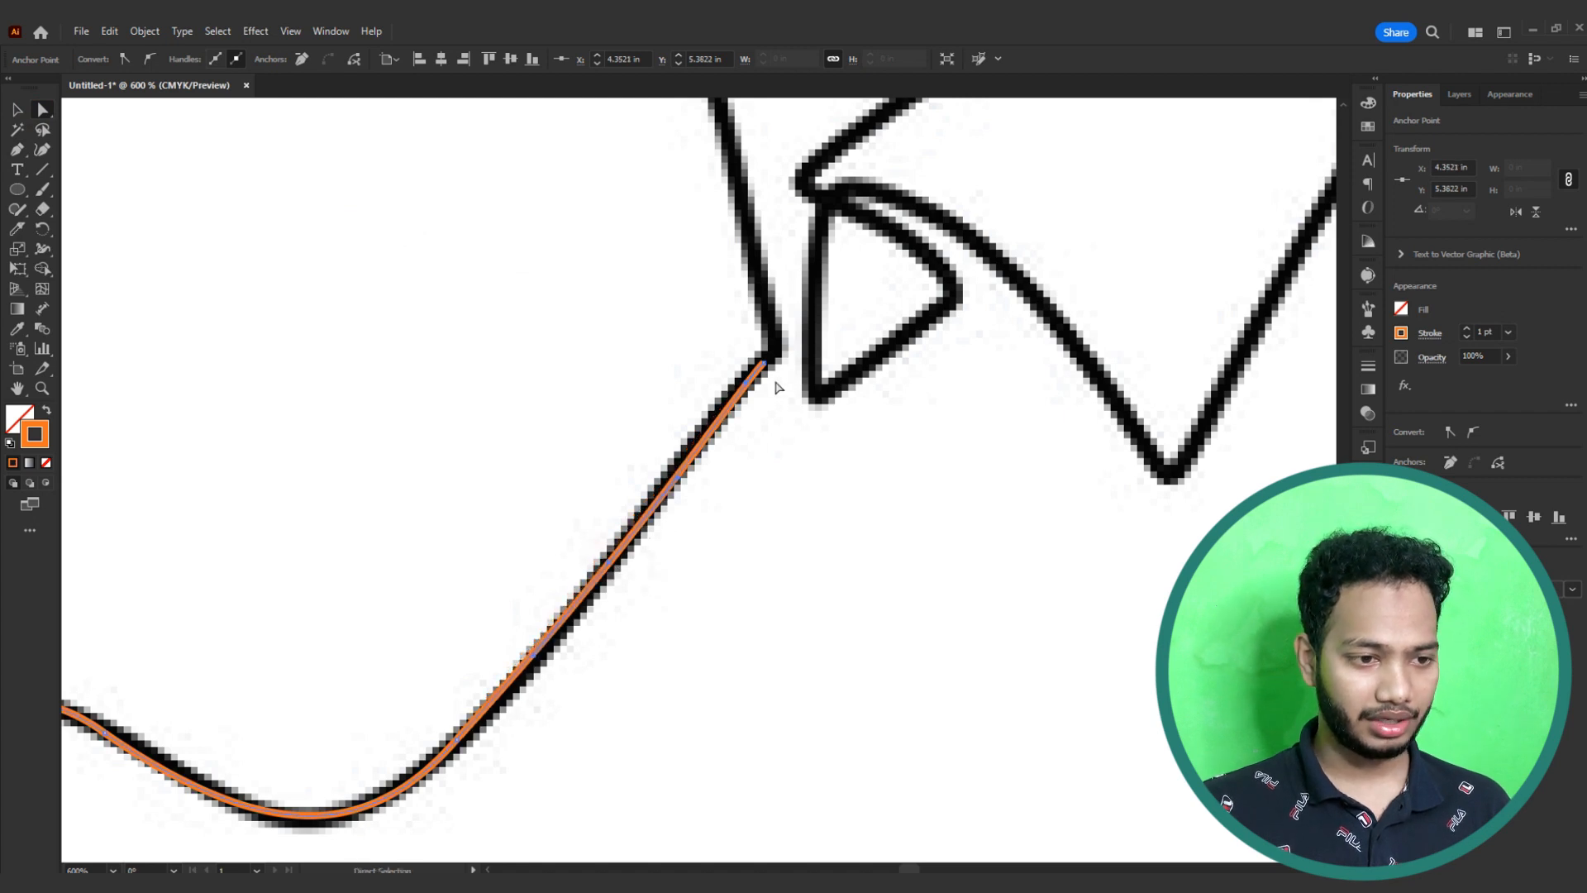
left_click_drag(749, 382, 724, 441)
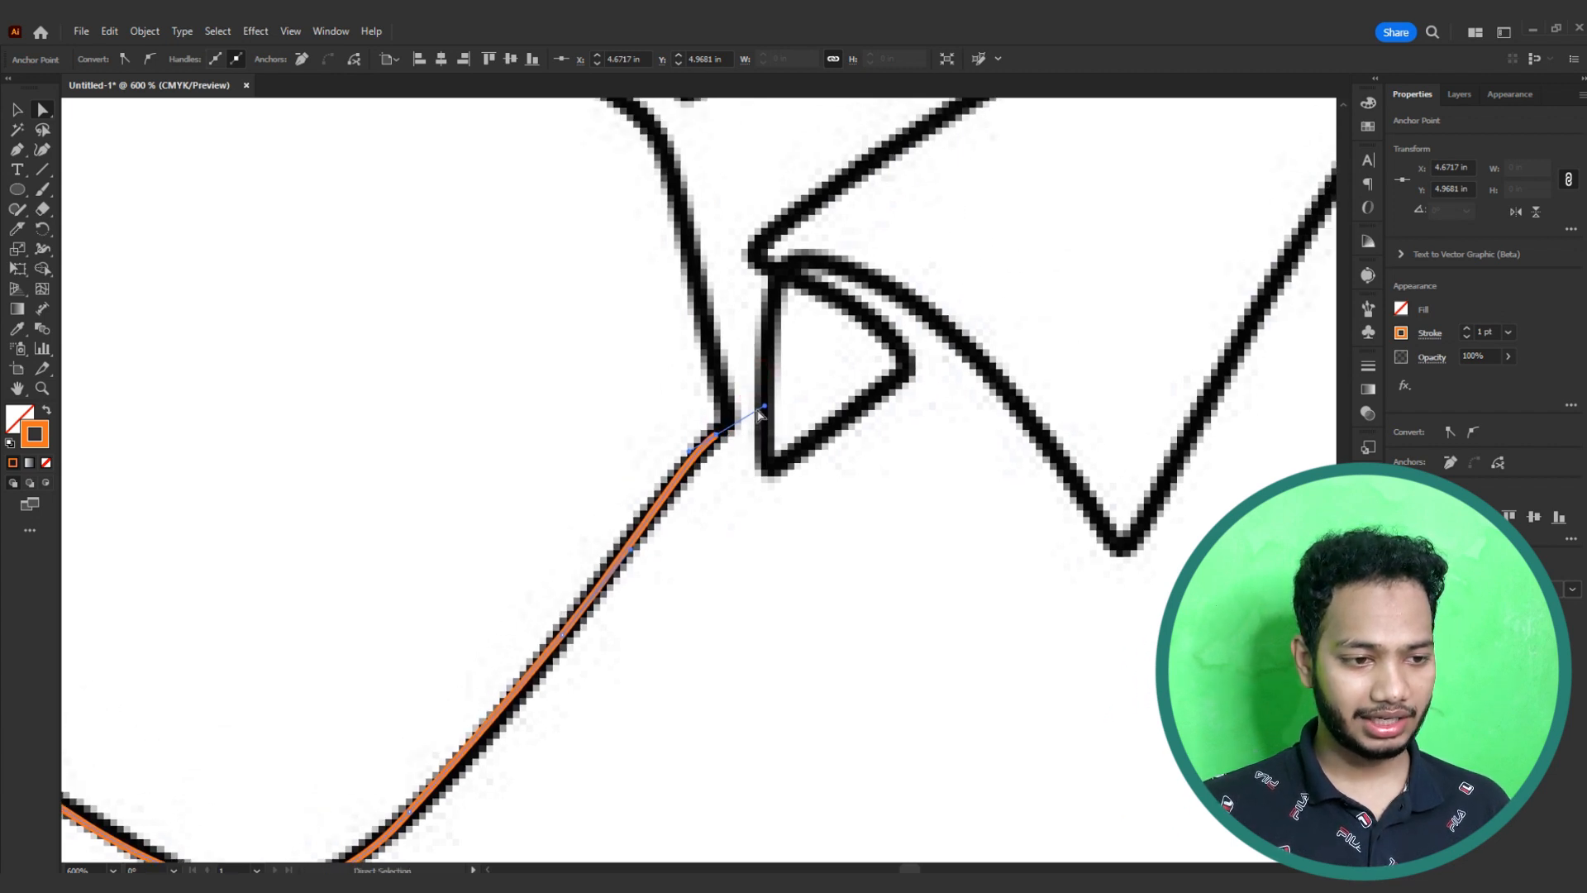
key("ctrl+z")
left_click(717, 434)
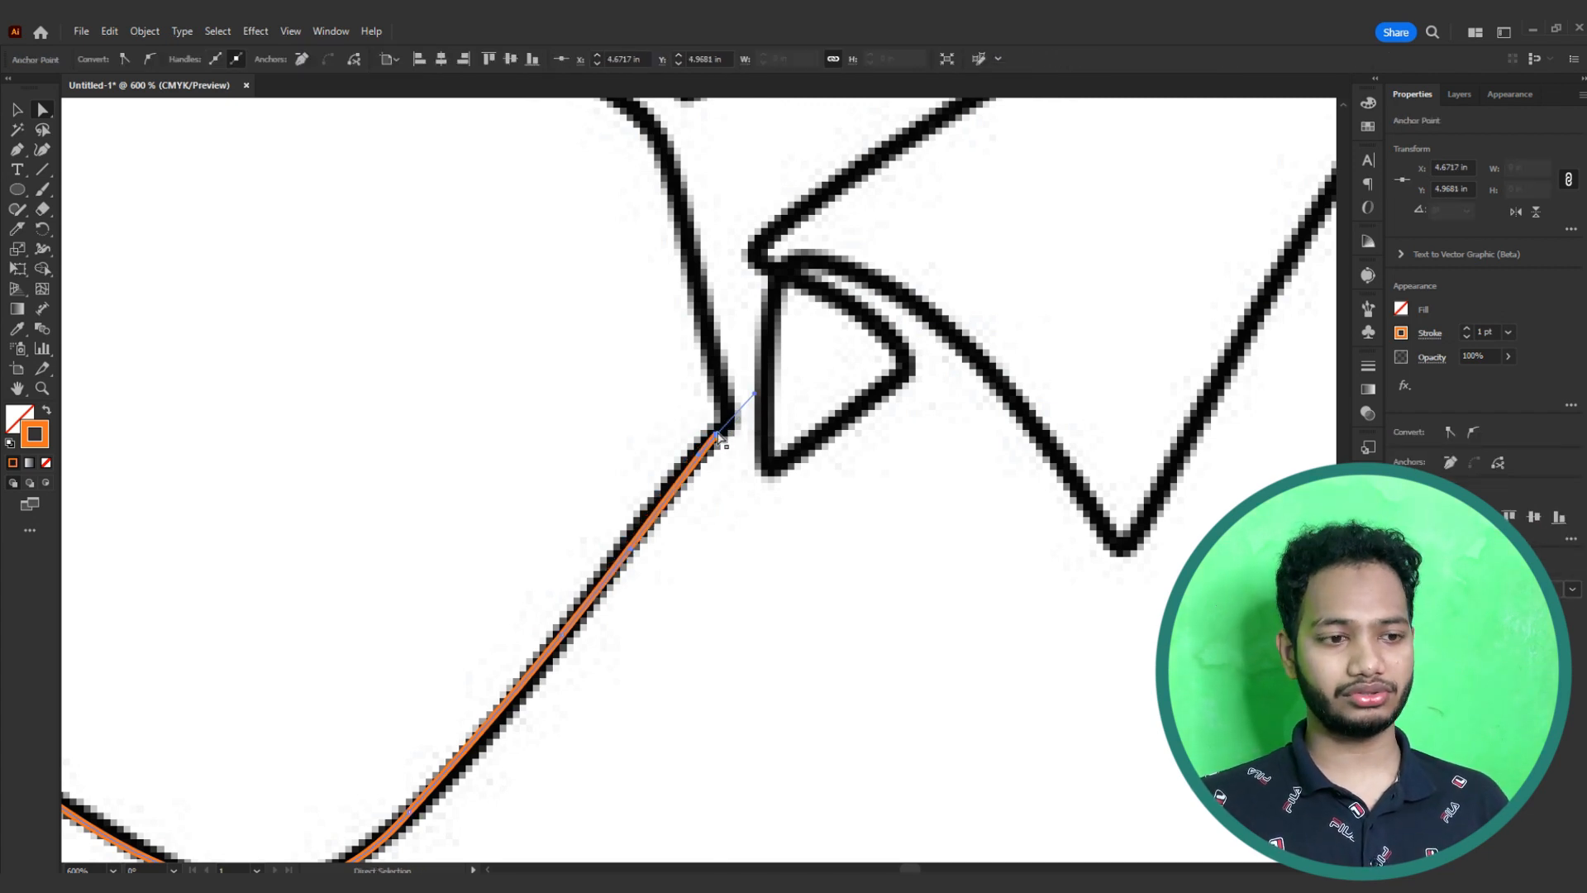
key("ctrl+z")
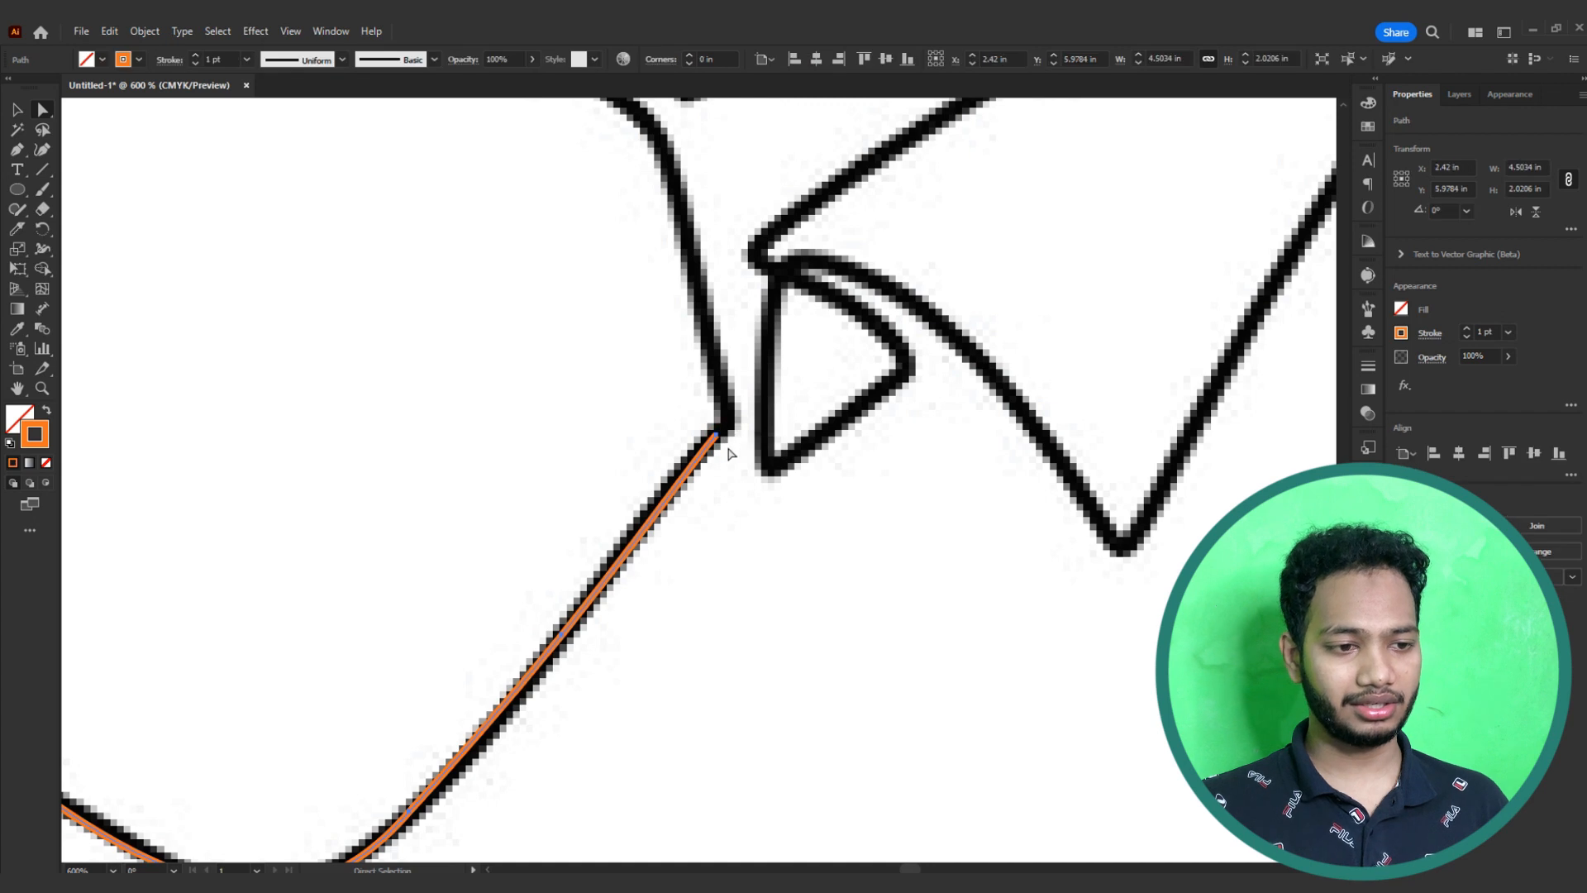
Step: Resume the path at the trail corner with the Pen tool and trace the plane's rear edge up to its bend, removing the outgoing handle there
left_click(16, 151)
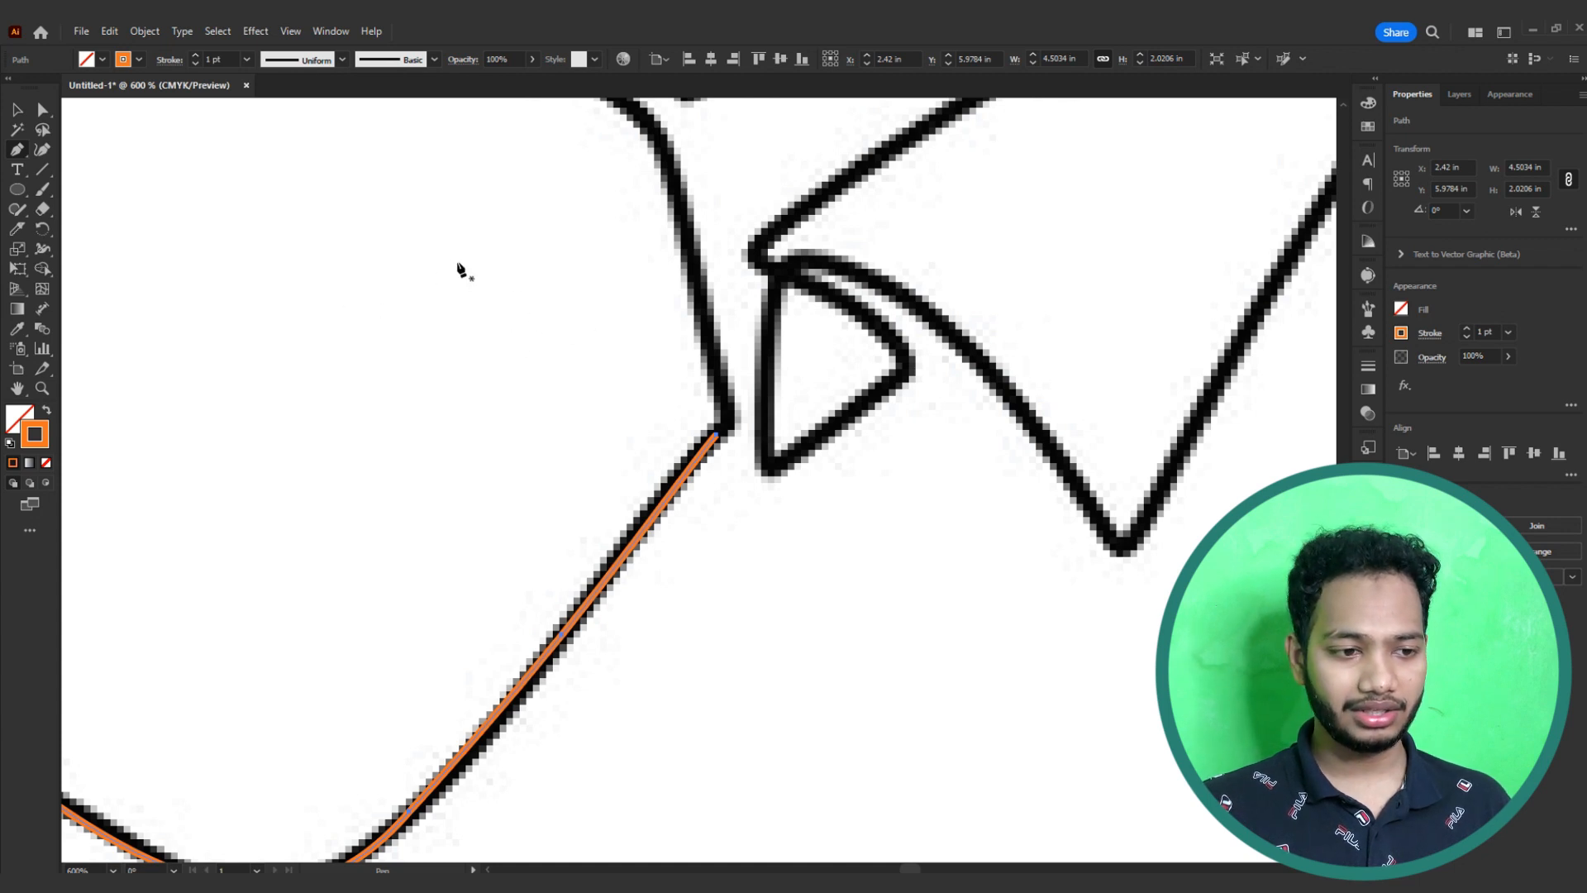
left_click(723, 445)
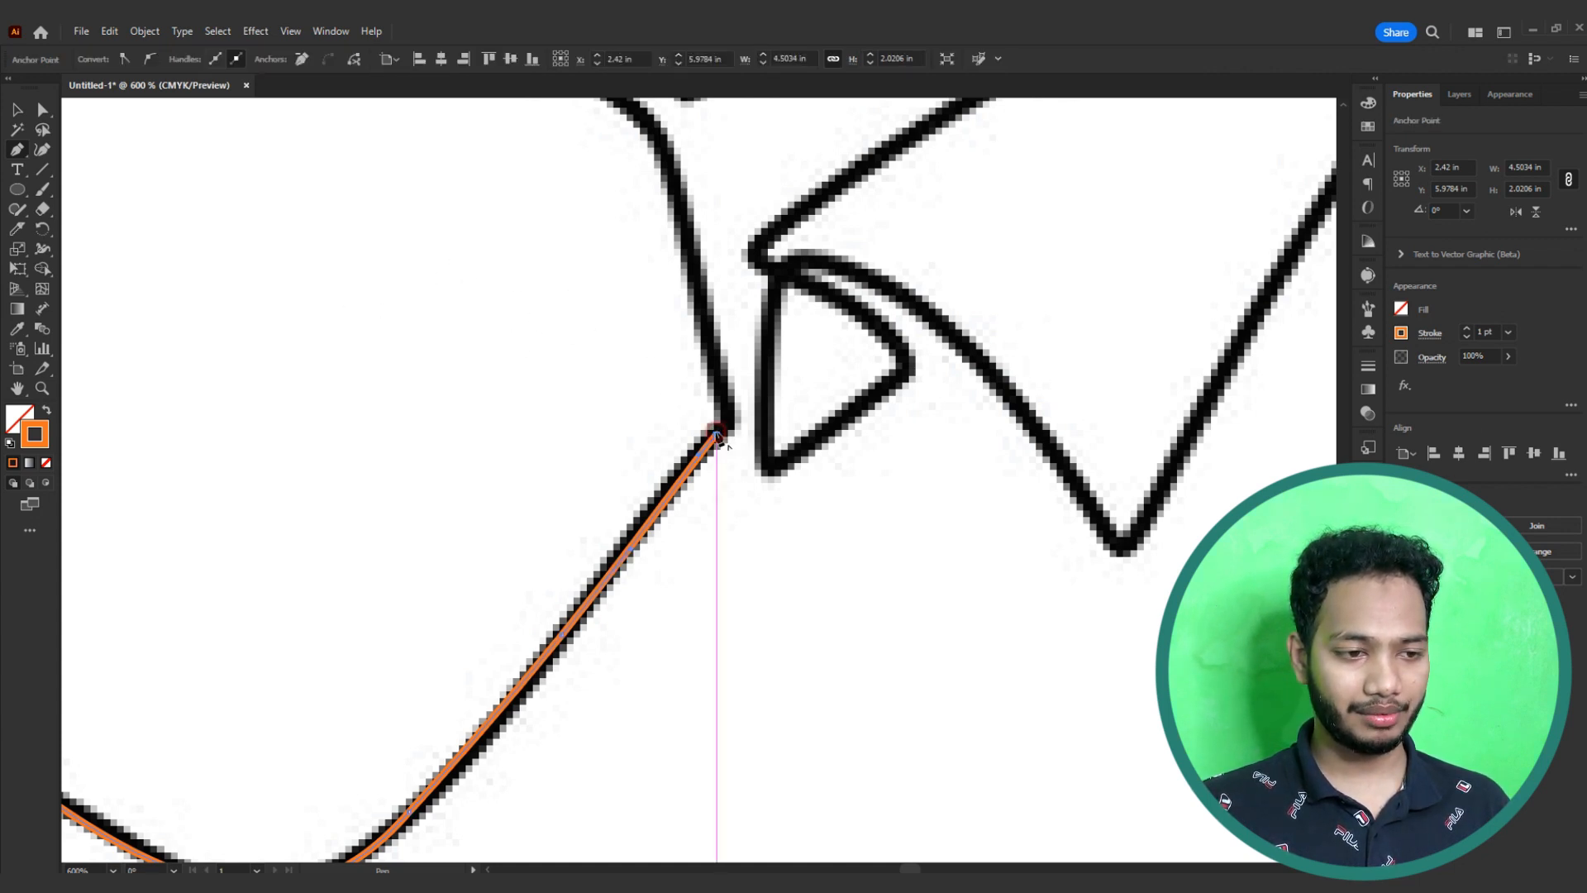
scroll(605, 160, "up", 3)
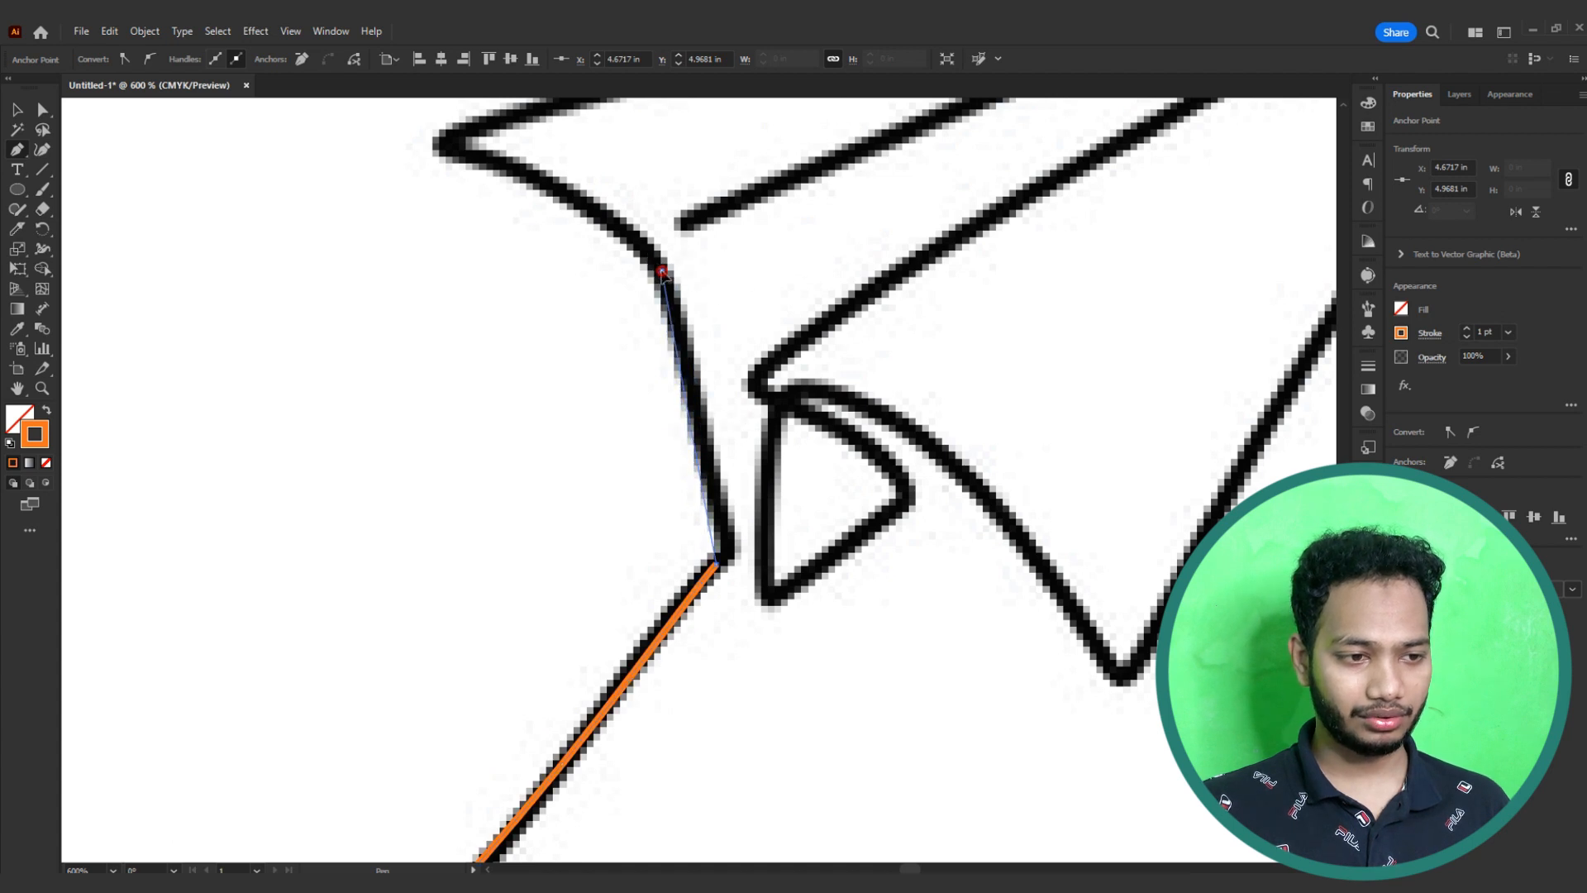
left_click_drag(657, 258, 620, 165)
left_click_drag(655, 248, 863, 421)
left_click(865, 438)
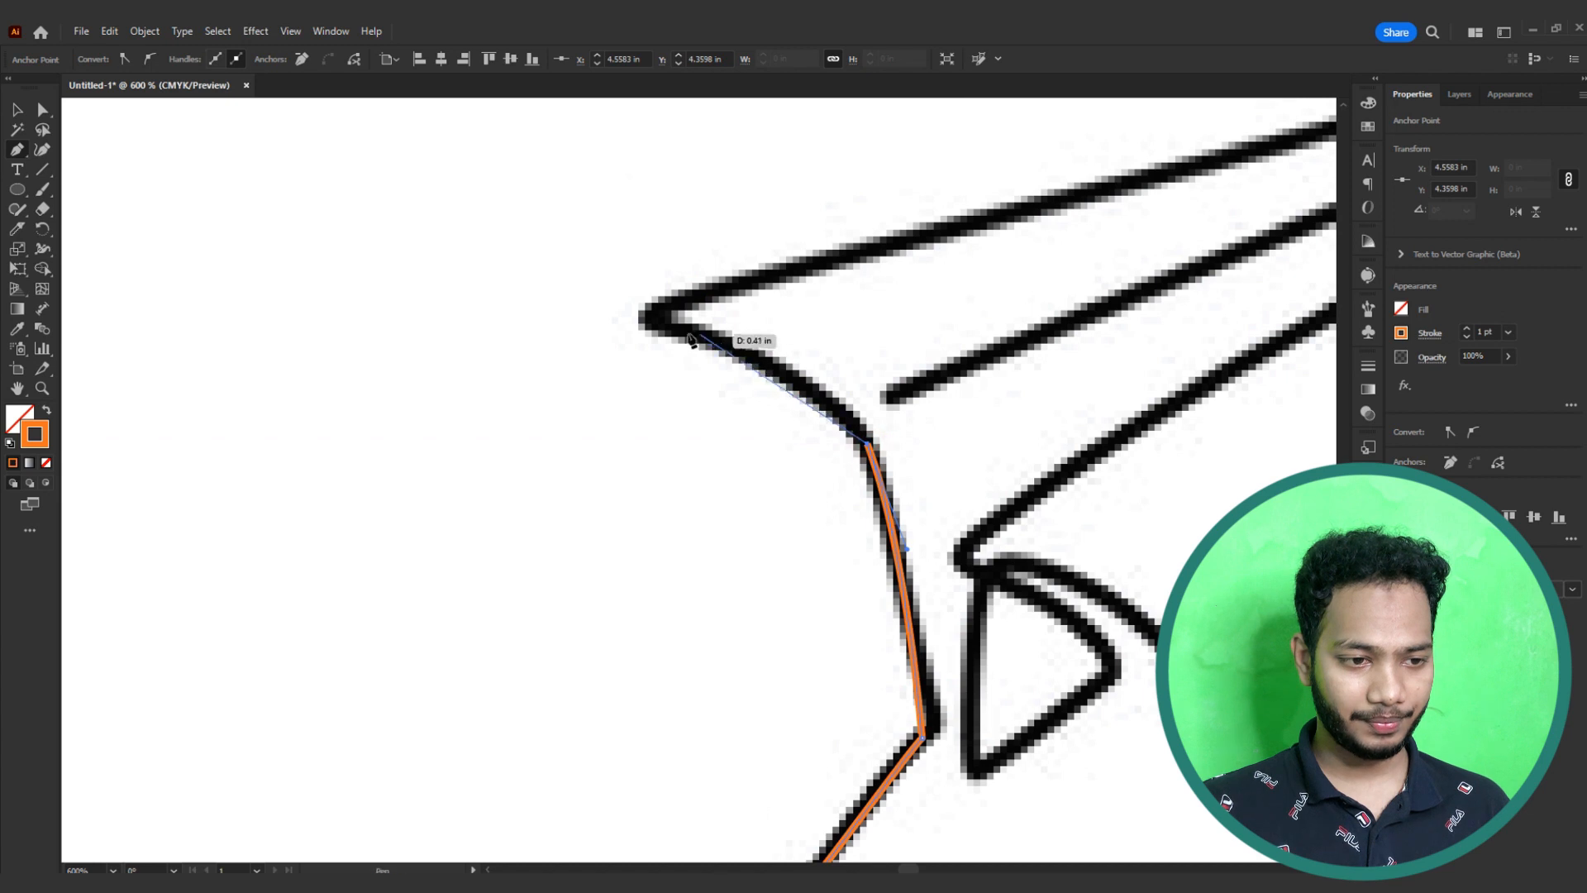
Step: Curve the path to the rear wing tip, make that anchor a corner, and extend a straight edge to the plane's nose
left_click_drag(657, 329, 533, 307)
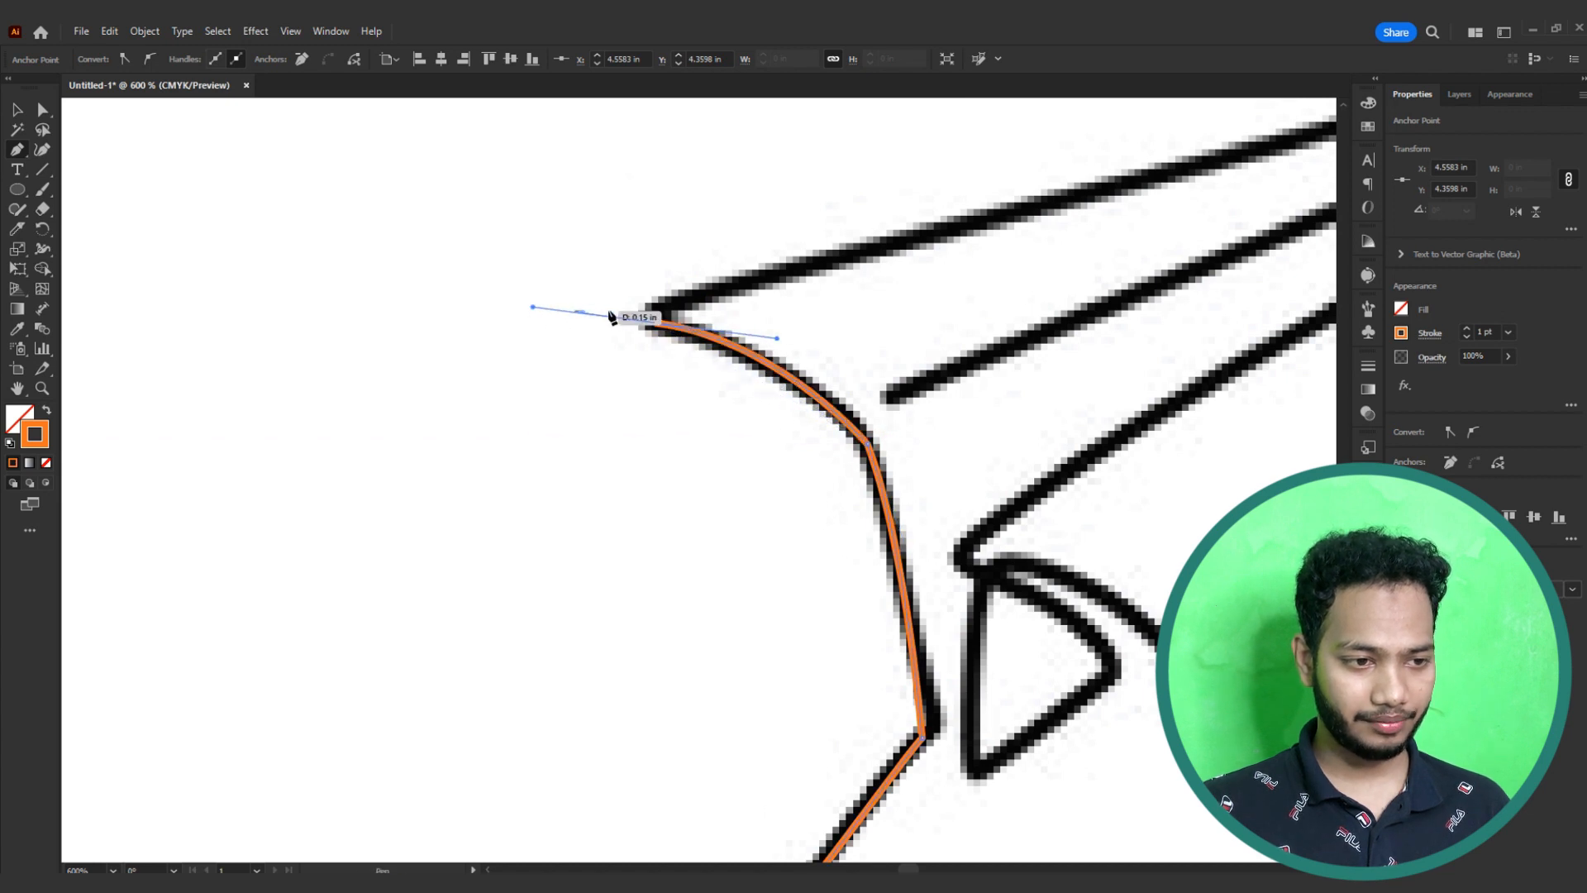
left_click(657, 322)
left_click_drag(815, 312, 413, 452)
left_click_drag(648, 389, 433, 521)
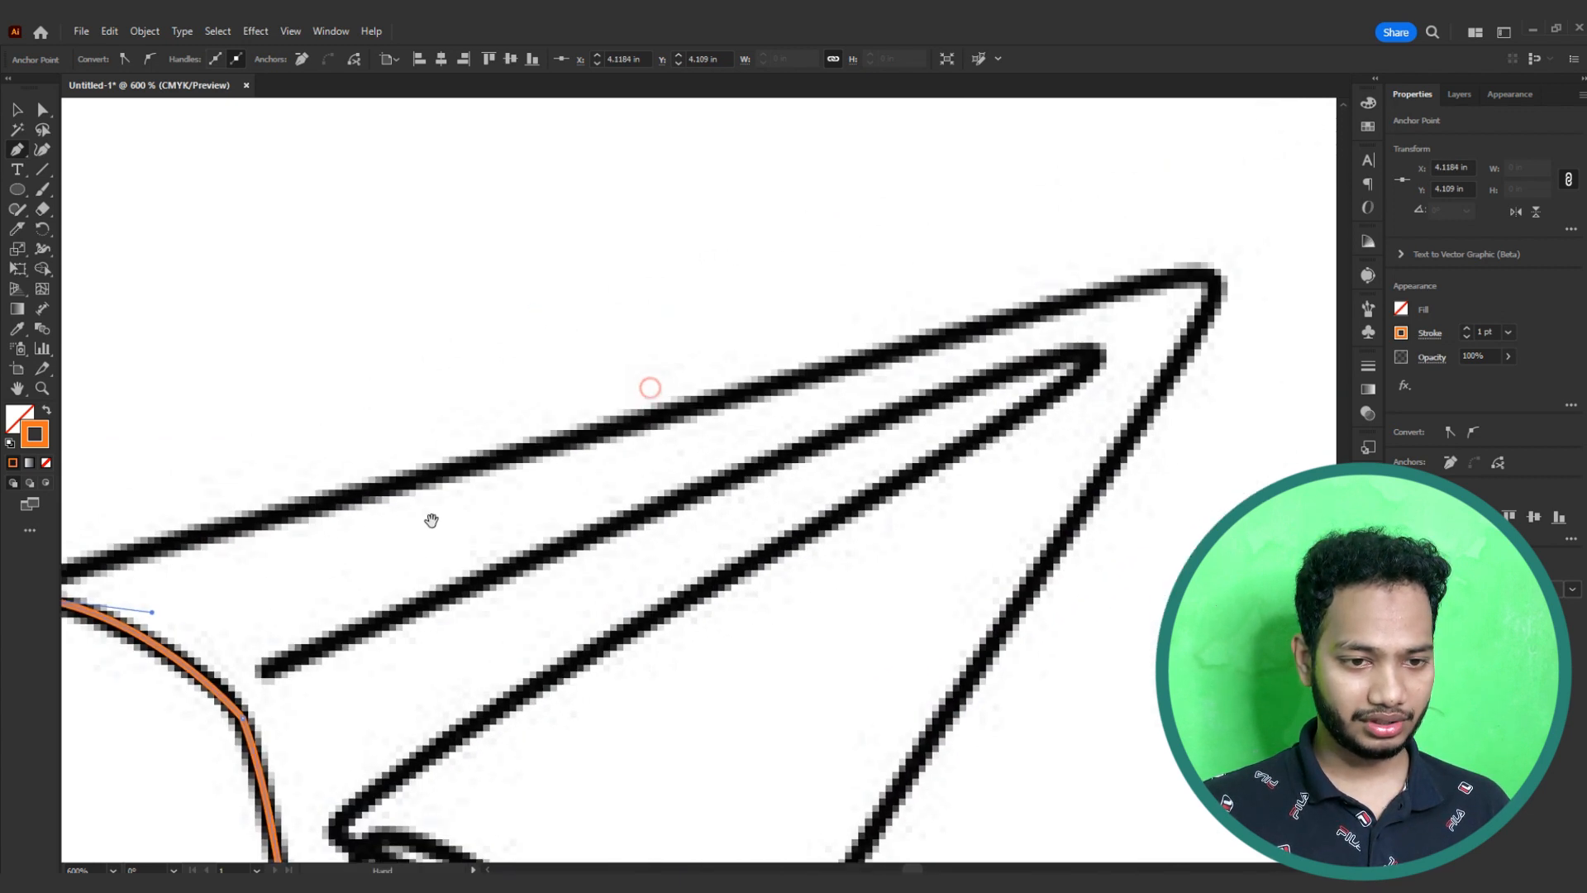
left_click_drag(1207, 274, 1225, 279)
left_click(1217, 281)
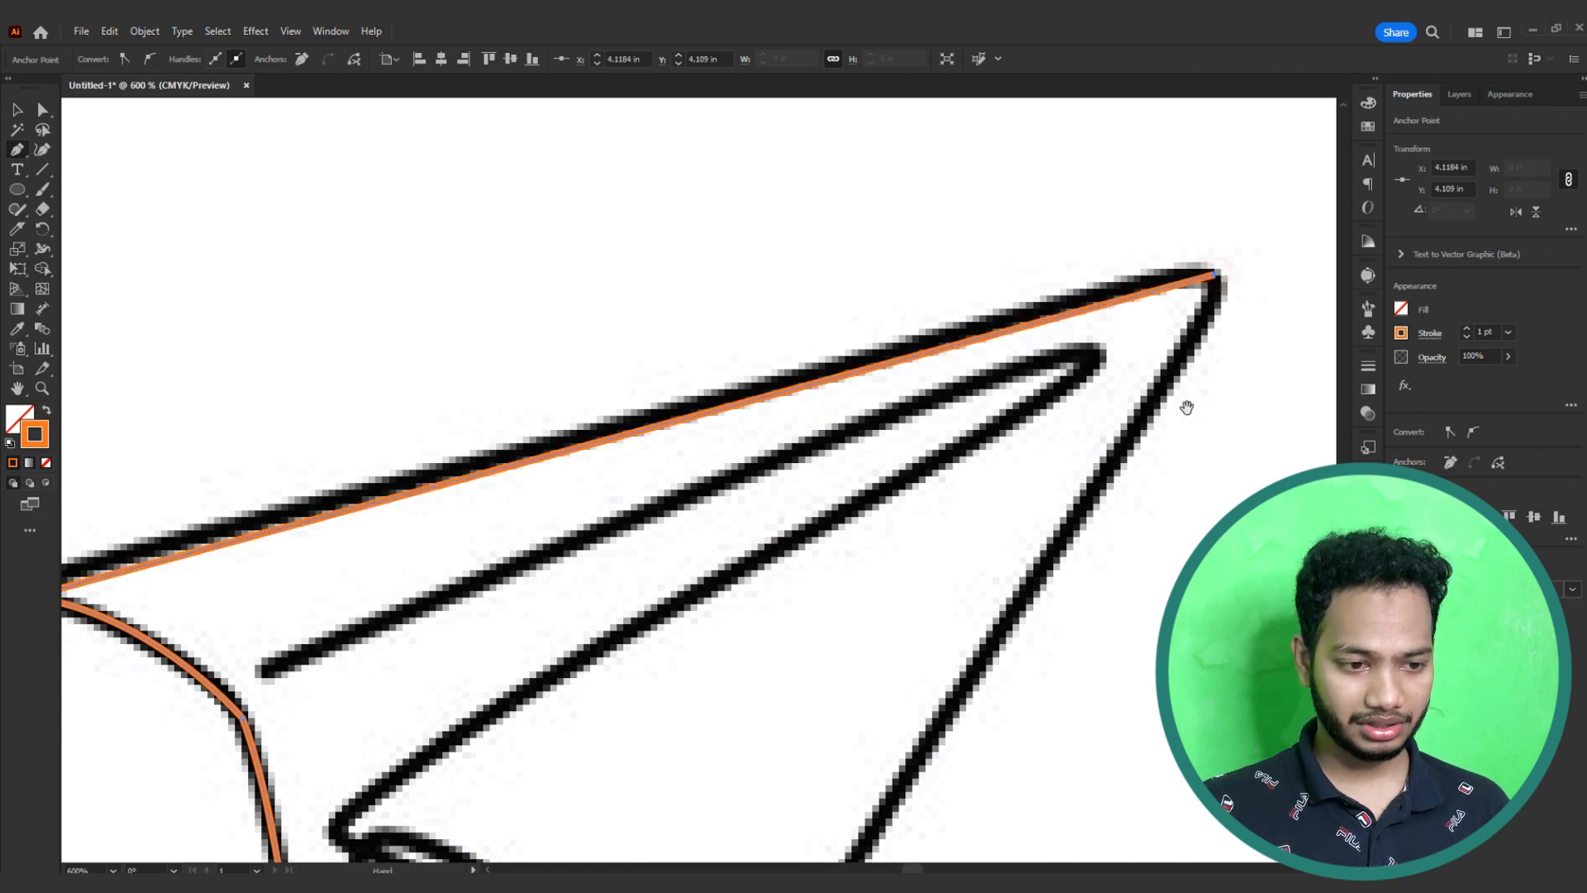
Step: Trace the straight edge from the nose down to the lower wing tip and curve back up to the fold above the small triangle
scroll(1157, 389, "down", 5)
left_click(740, 790)
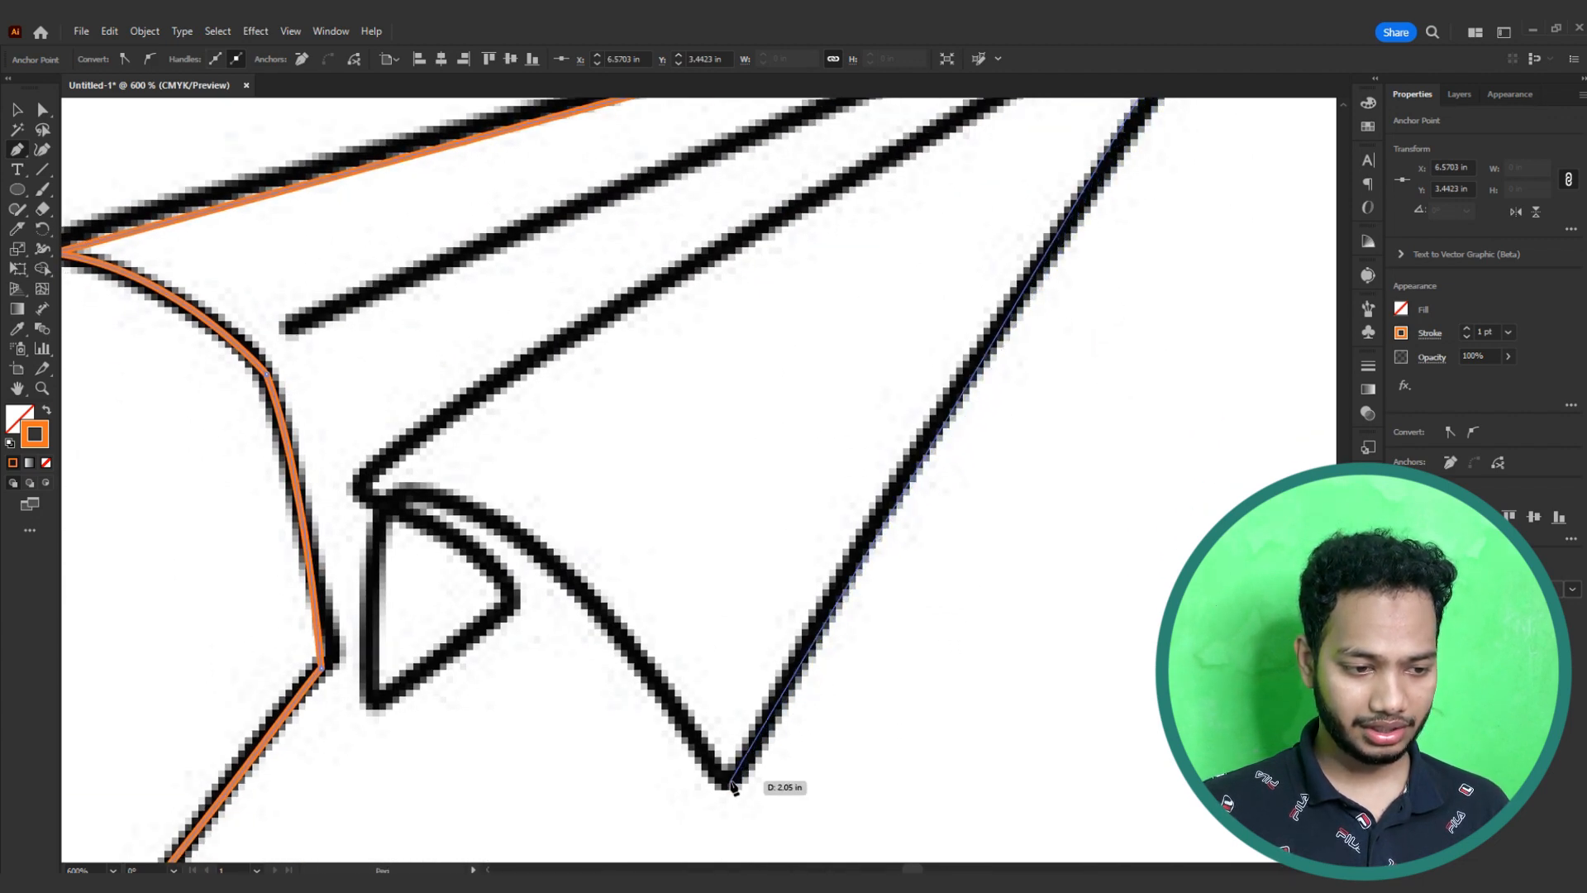
left_click(730, 778)
left_click_drag(641, 705, 741, 786)
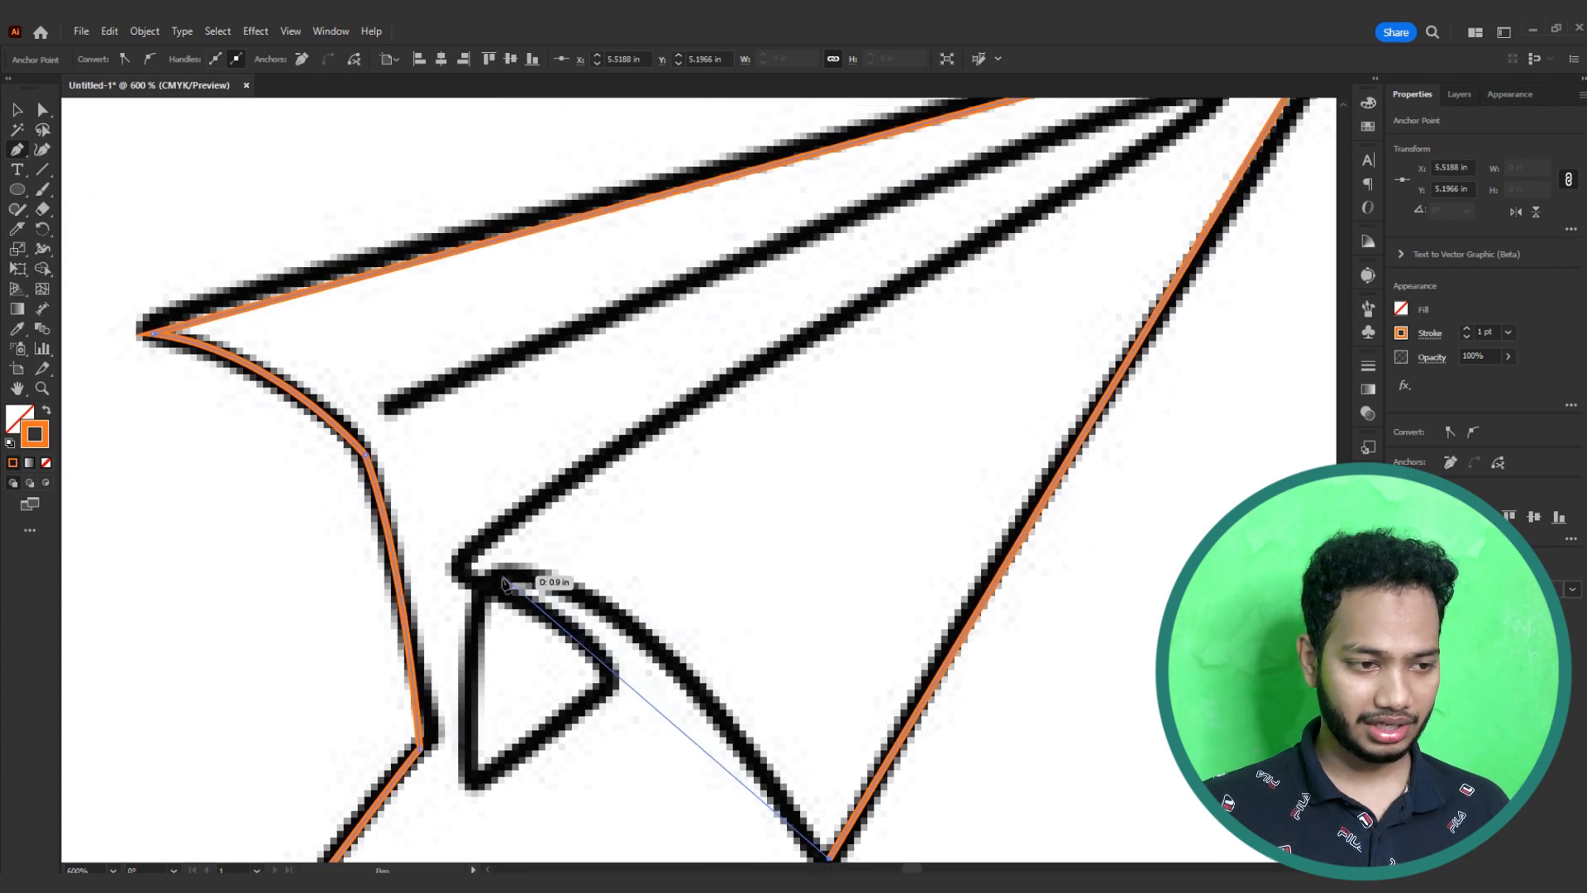
left_click_drag(532, 579, 408, 453)
left_click_drag(529, 449, 645, 370)
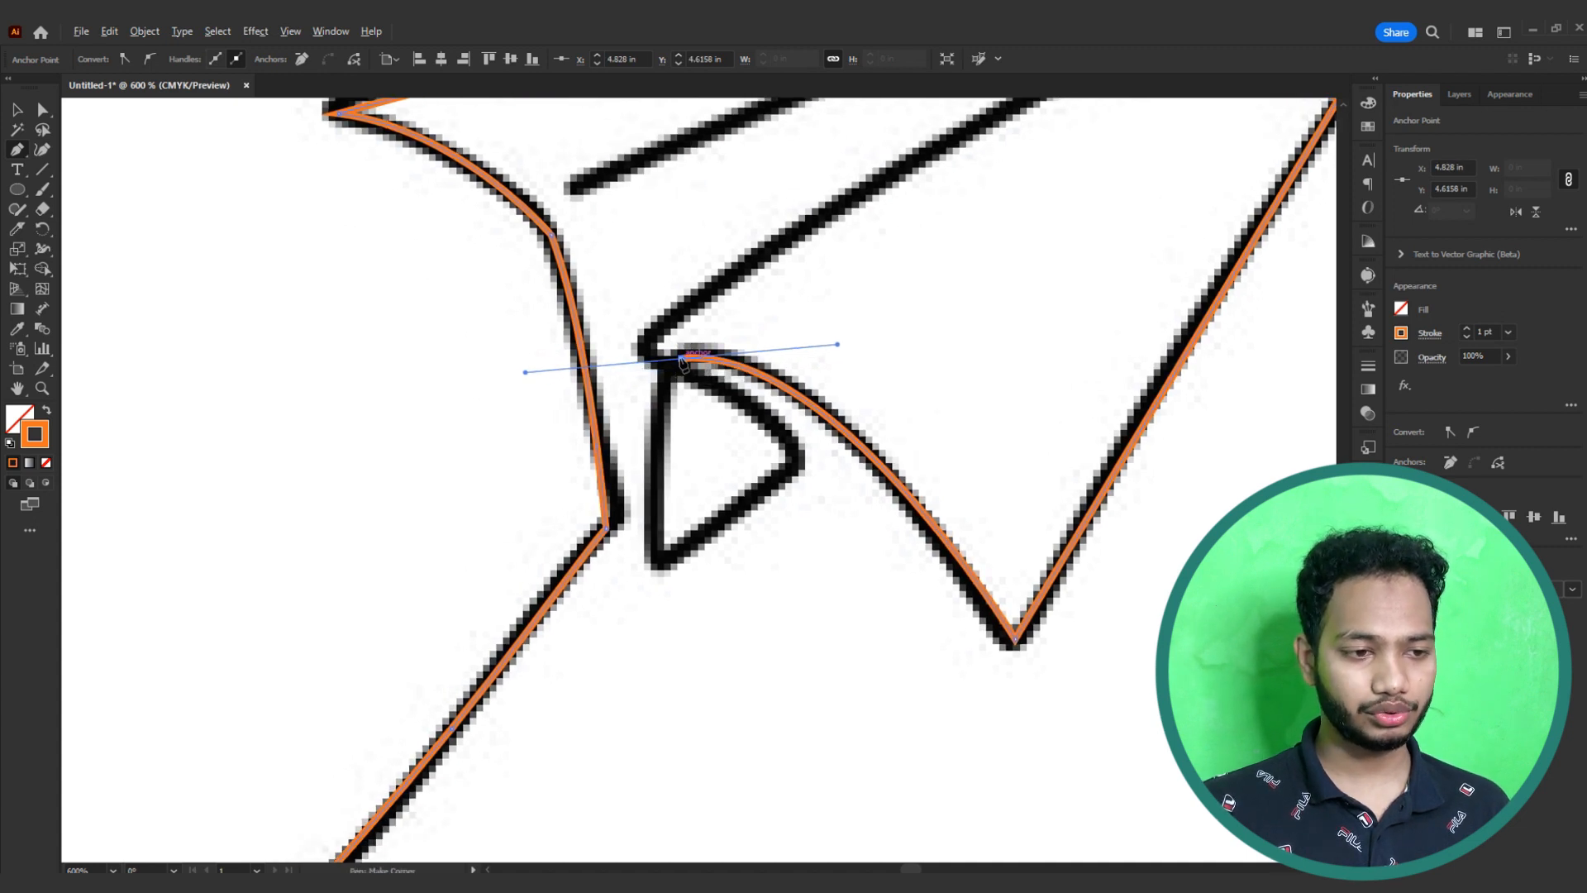
Step: Trace the small triangle from its top down to its bottom corner and across to its outer corner
left_click_drag(659, 555, 662, 610)
left_click_drag(676, 680, 674, 718)
left_click(662, 556)
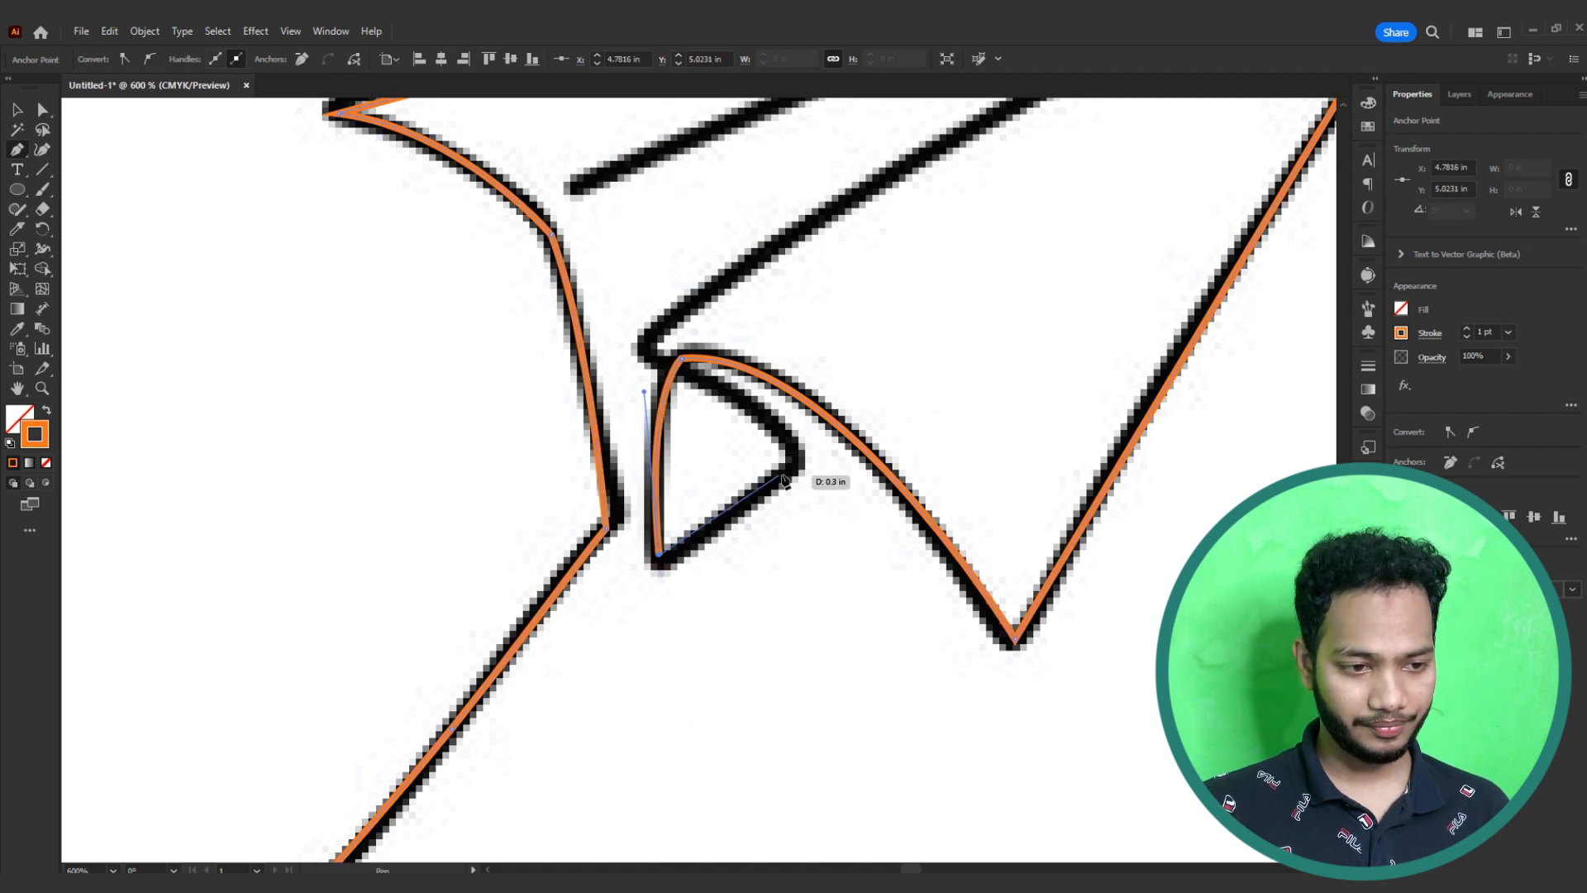
mouse_move(792, 462)
left_mouse_down()
mouse_move(820, 414)
mouse_move(792, 460)
left_mouse_up()
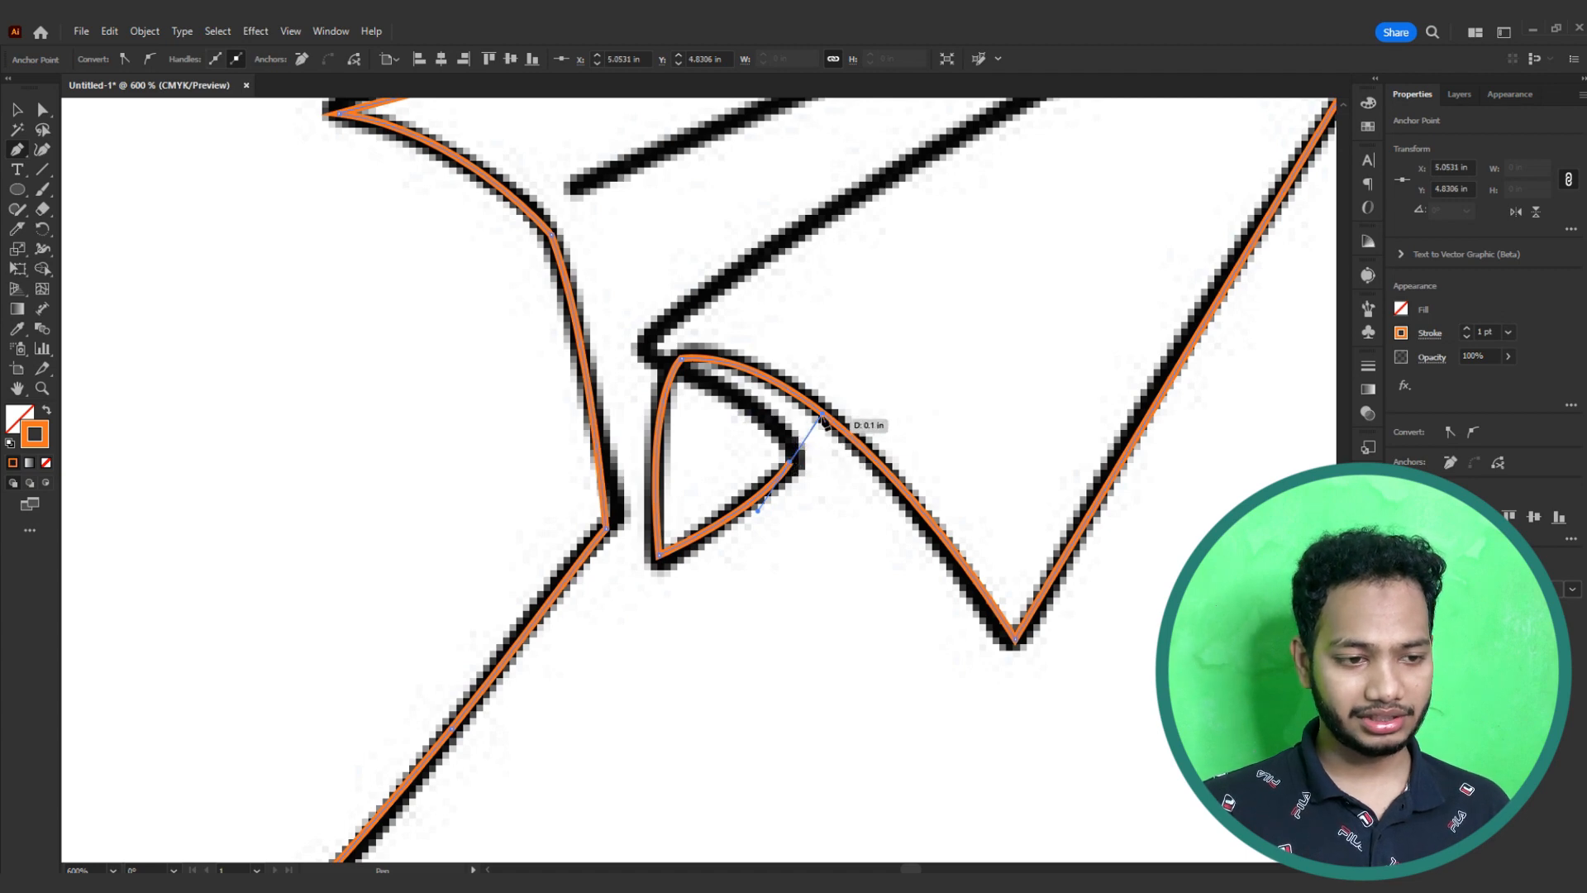
scroll(806, 471, "up", 2)
left_click_drag(798, 432, 830, 487)
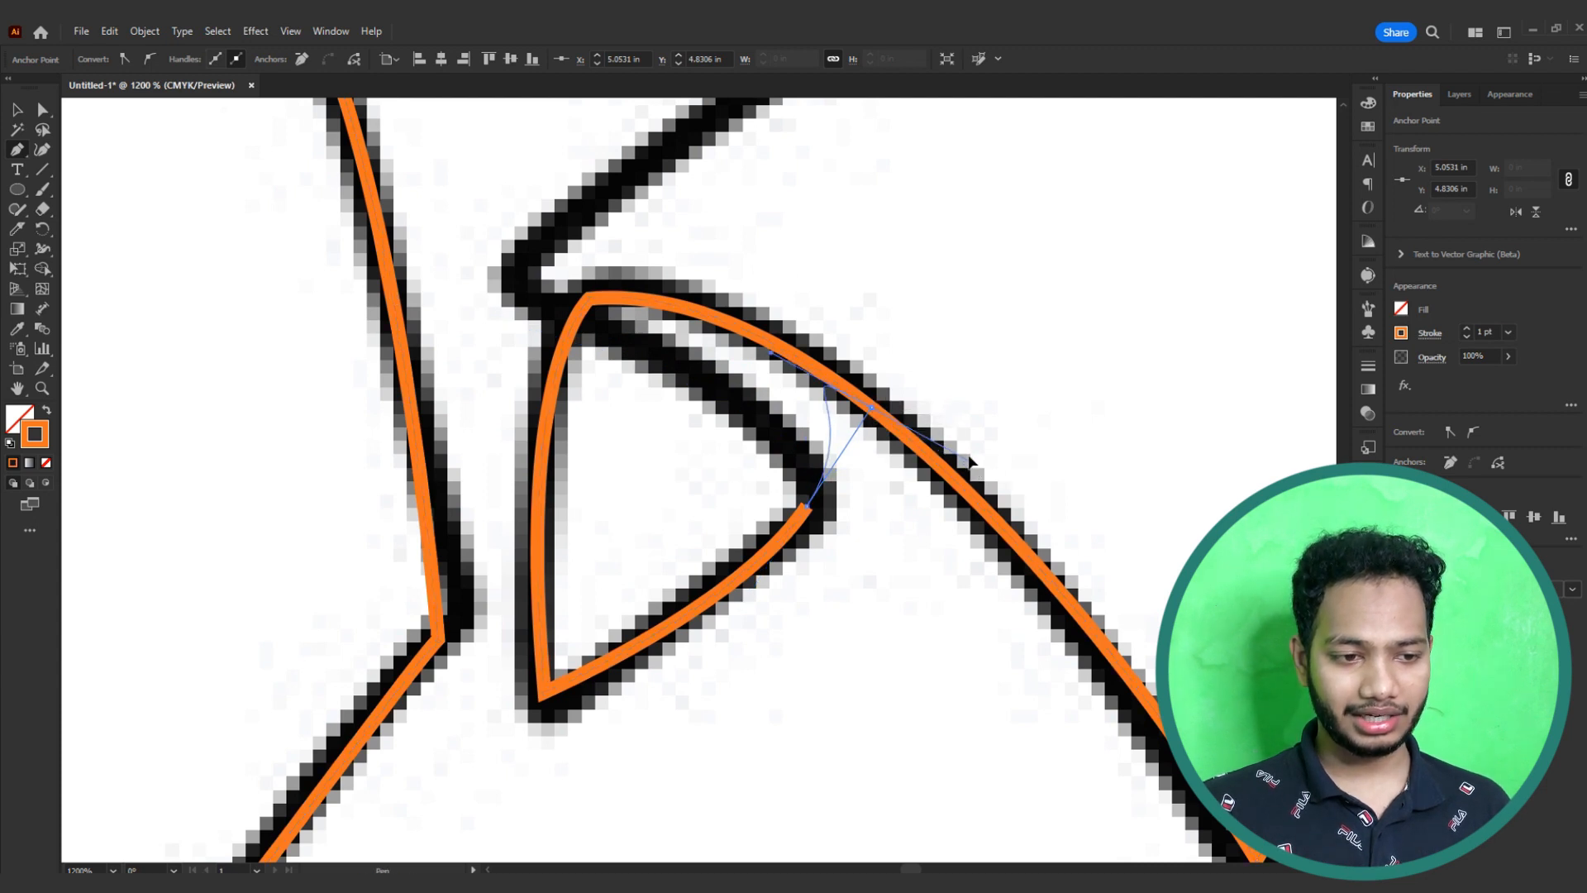
left_click_drag(971, 461, 871, 407)
key("ctrl+z")
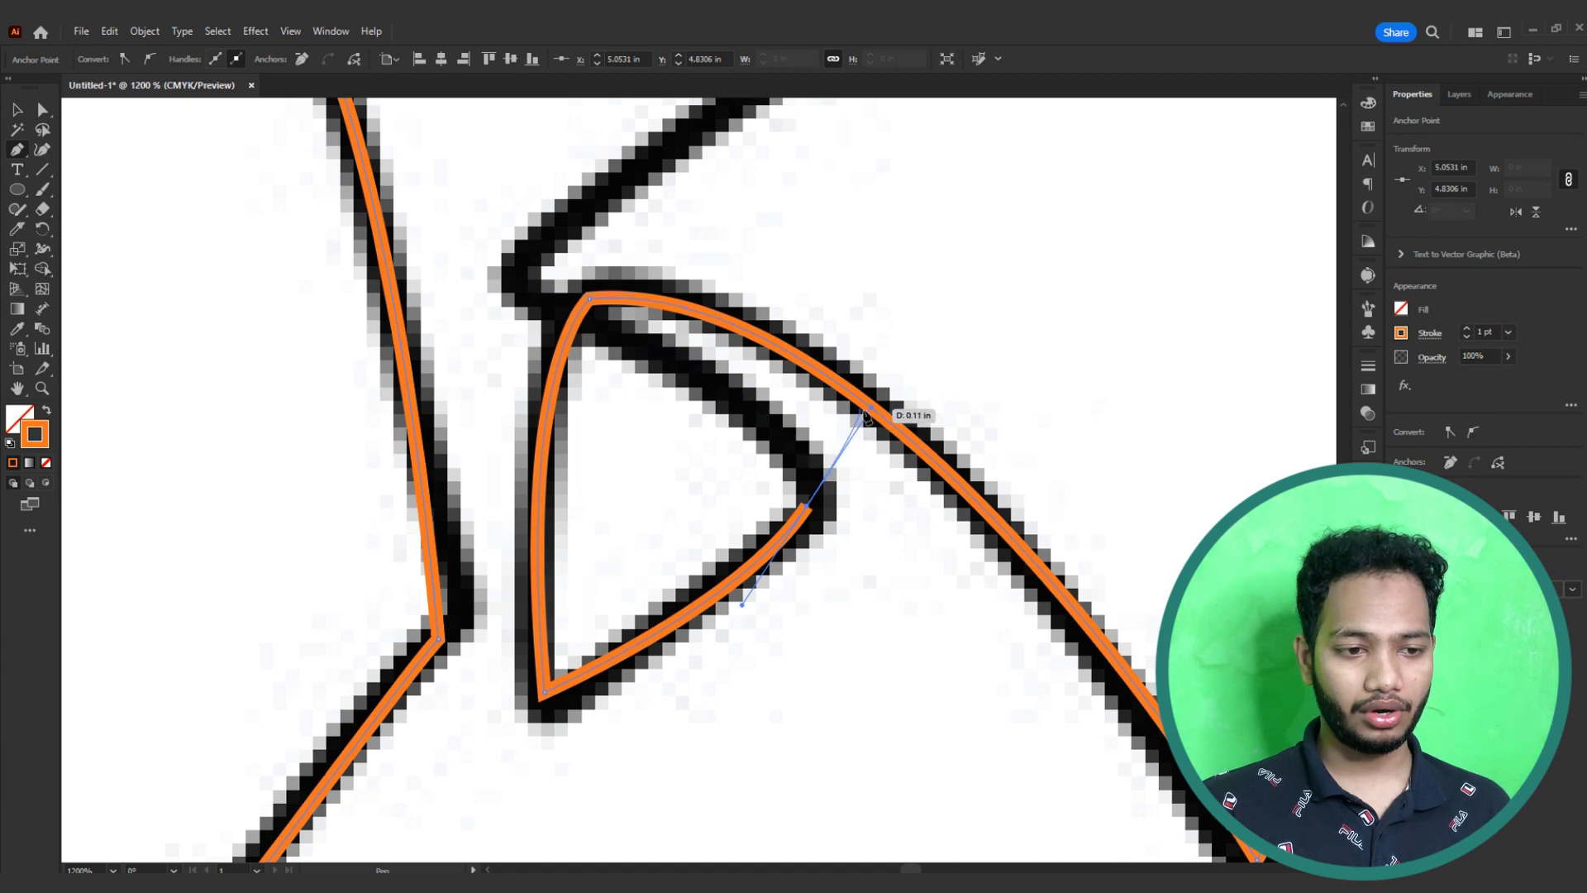
Step: Redirect and shorten the outgoing handle at the triangle's outer corner and curve the path along its upper edge to the inner fold's start
left_click_drag(872, 411, 854, 414)
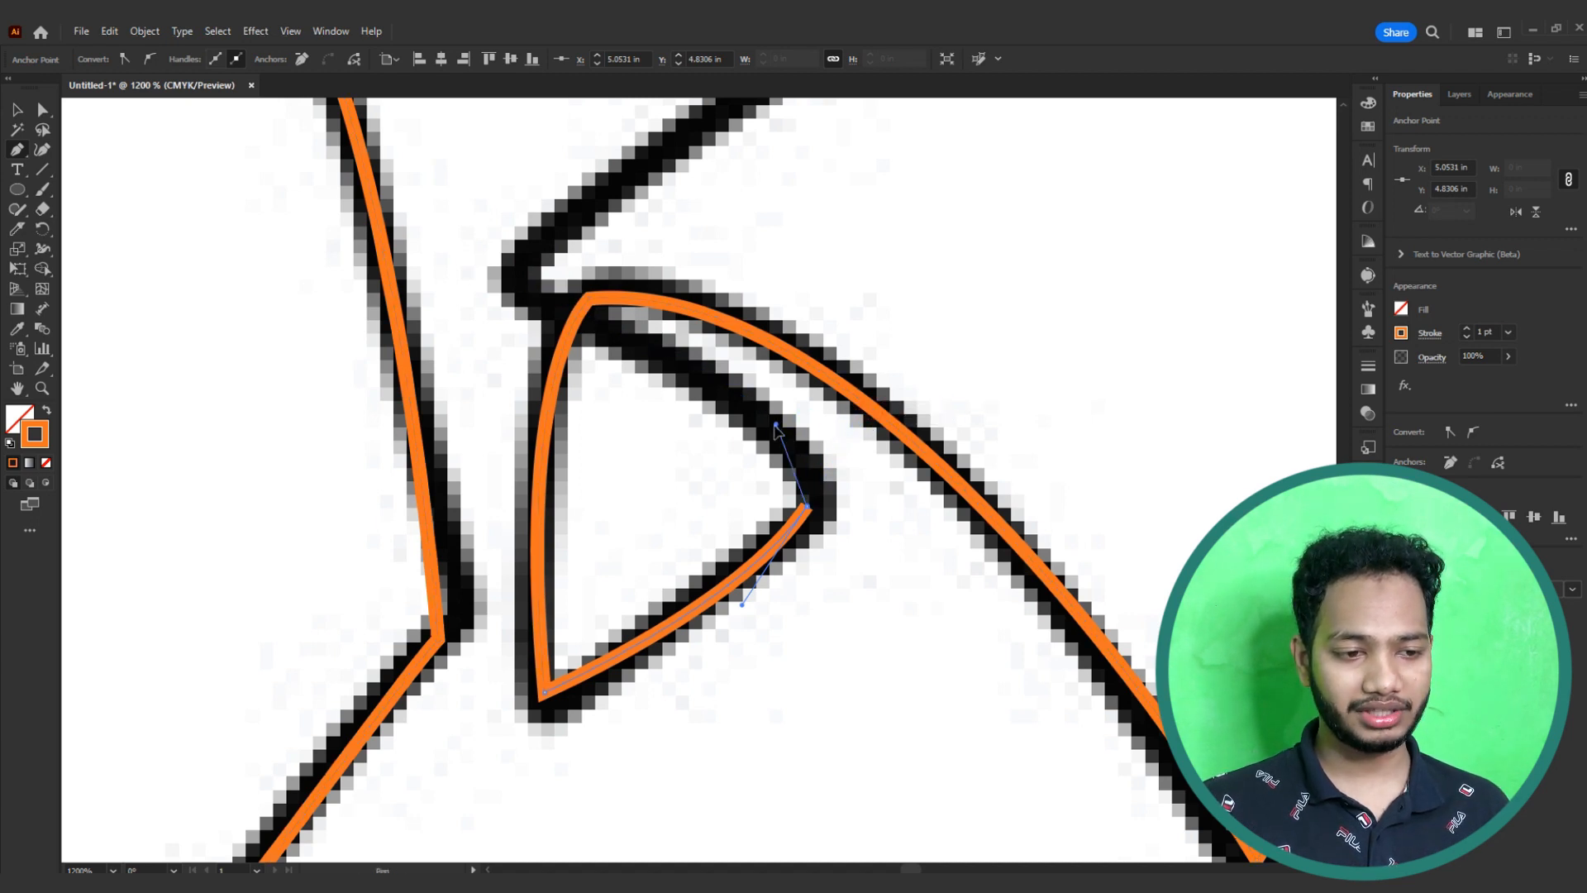
left_click_drag(804, 477, 804, 476)
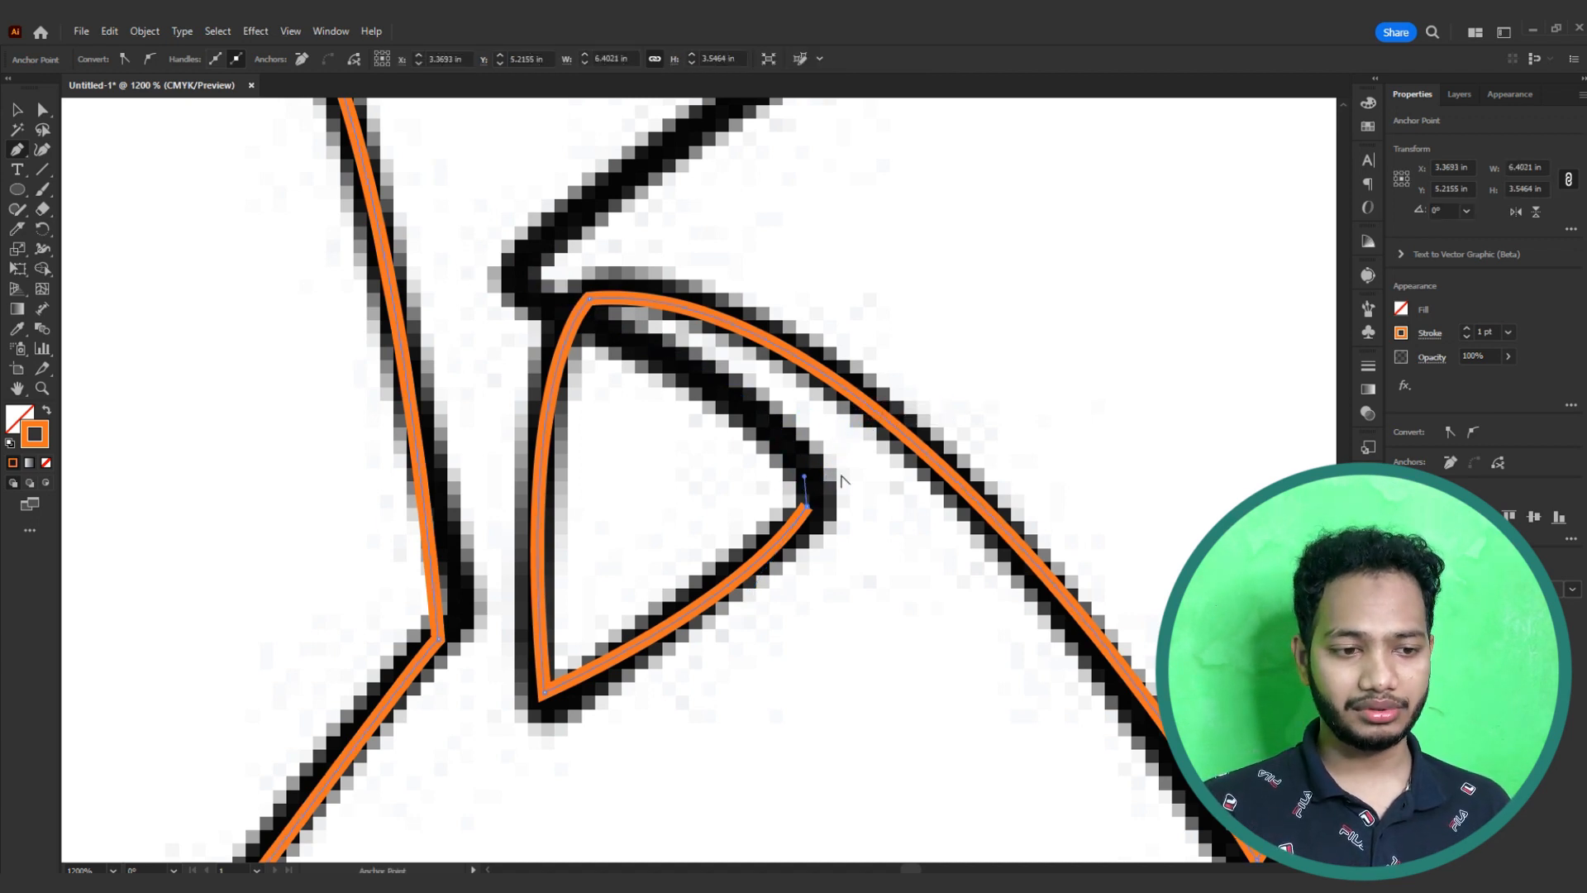
left_click(808, 506)
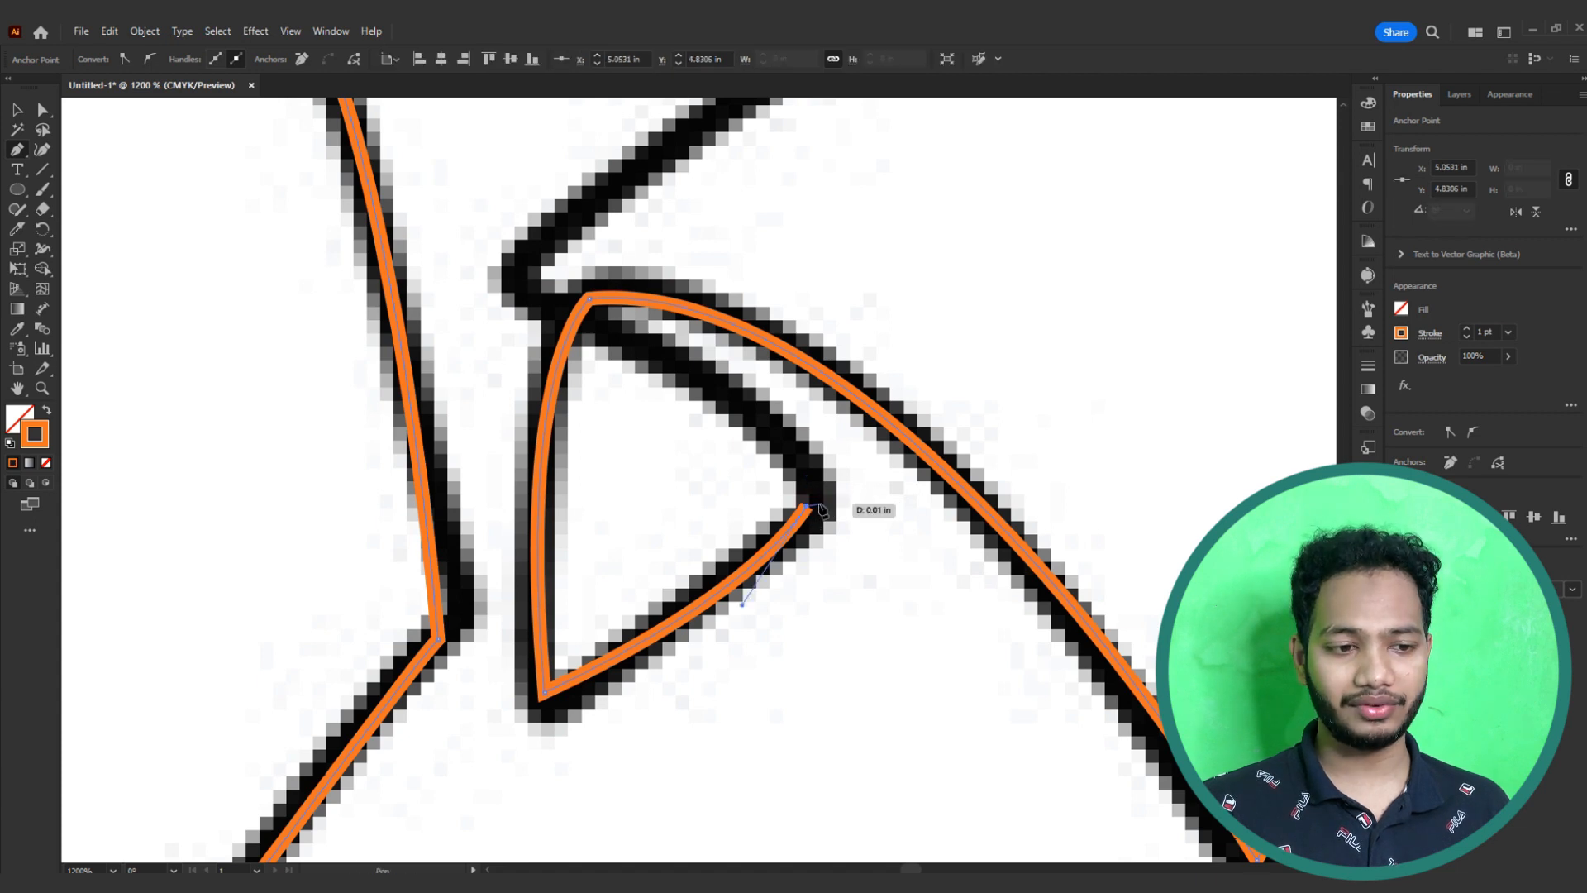
key("ctrl+z")
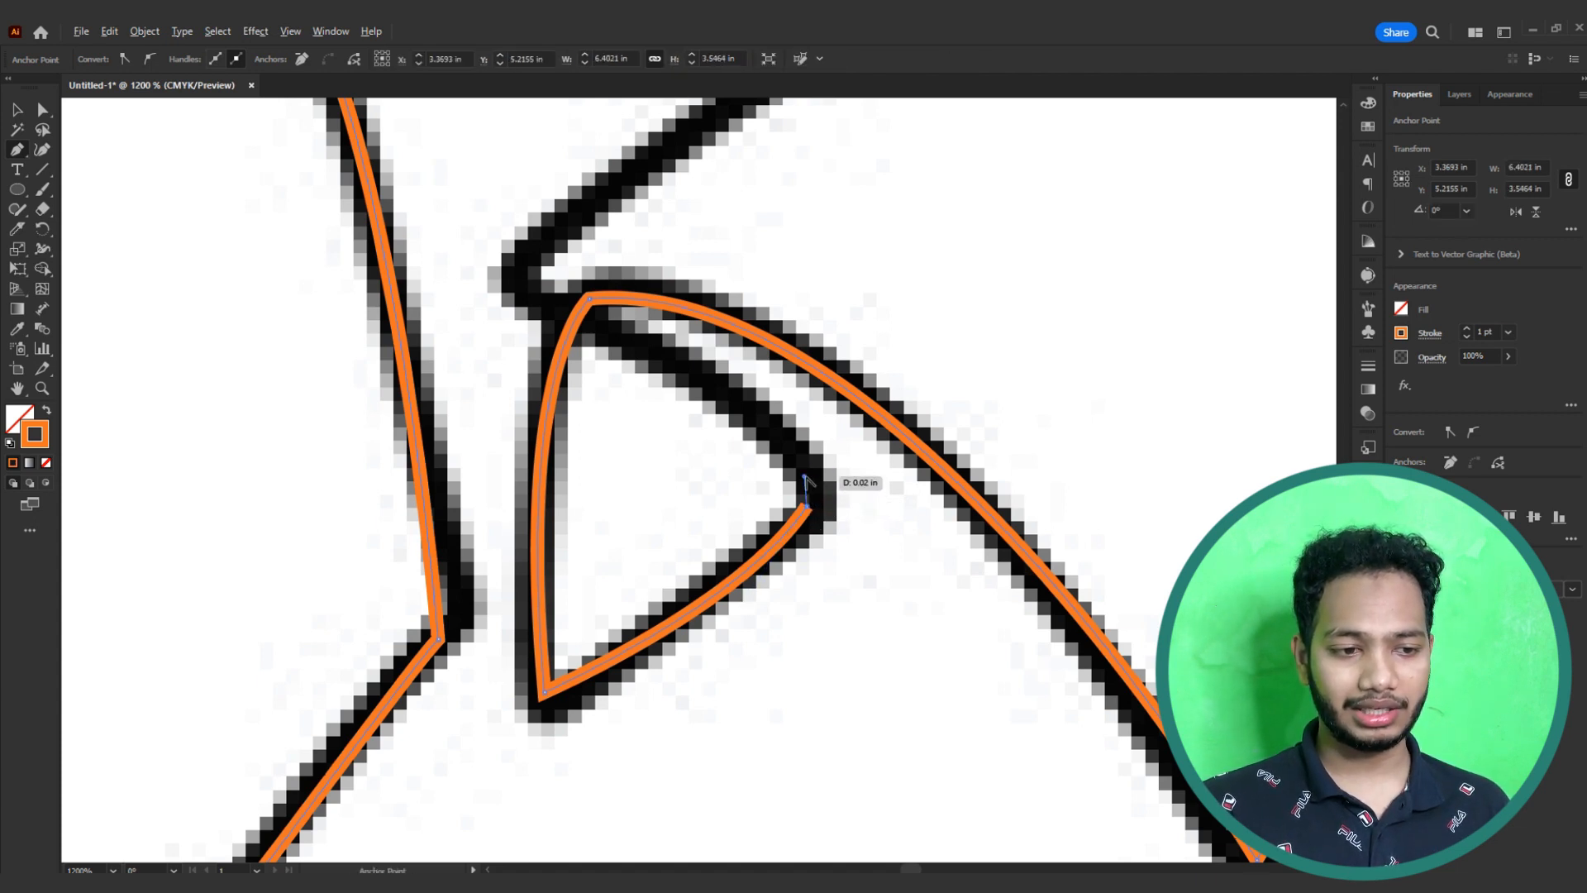
left_click_drag(806, 478, 811, 452)
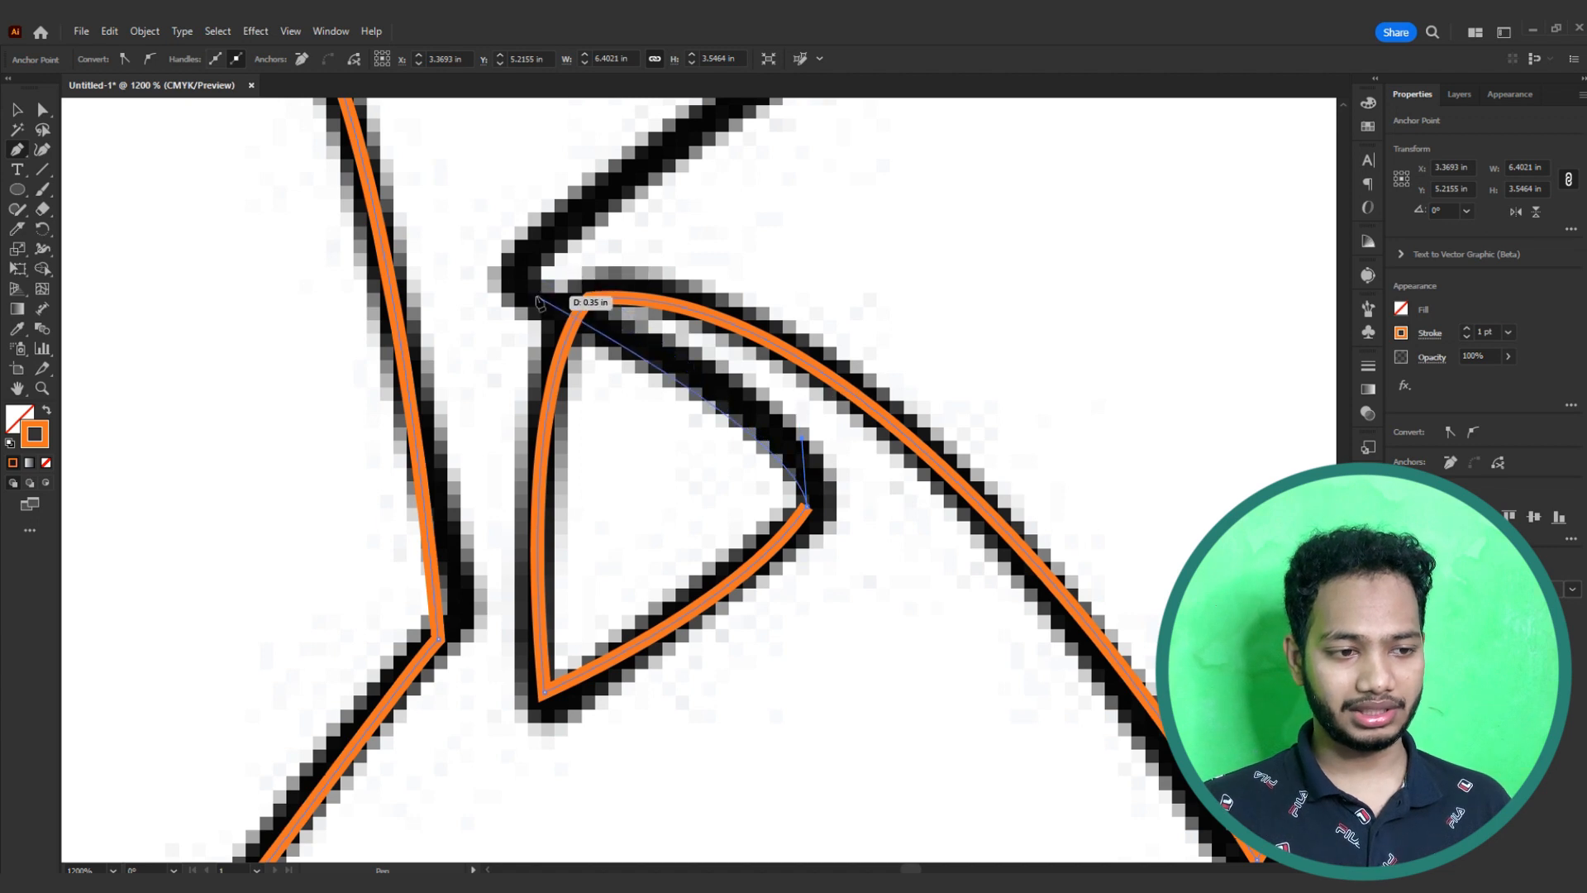
left_click_drag(530, 289, 436, 380)
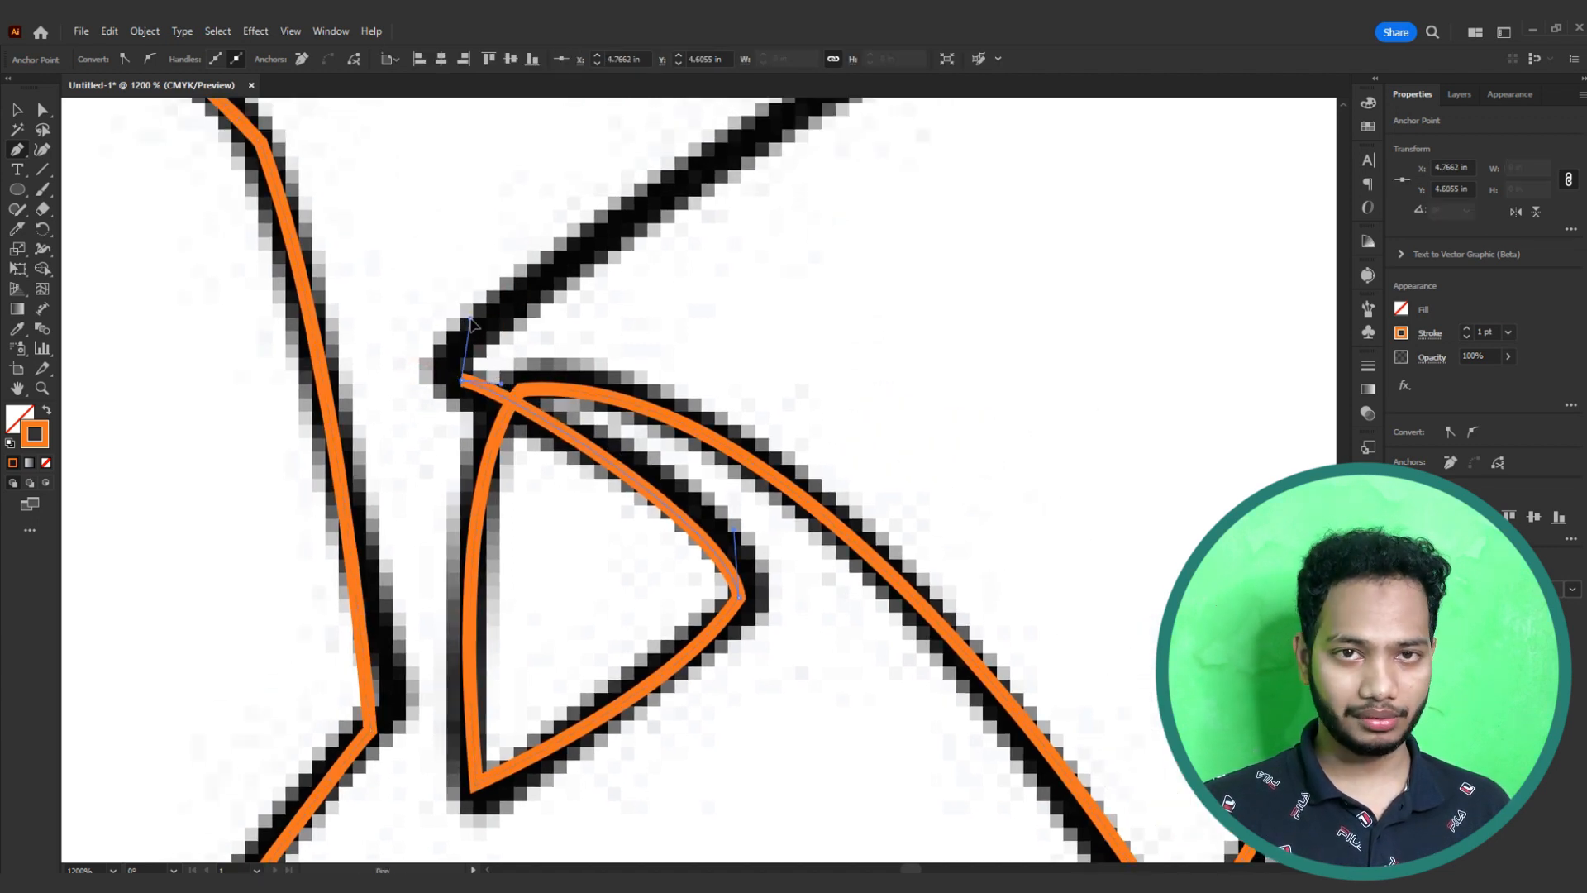
Step: Extend the path along the inner fold to its pointed tip near the nose and back to the fold line's loose end
scroll(447, 372, "down", 3)
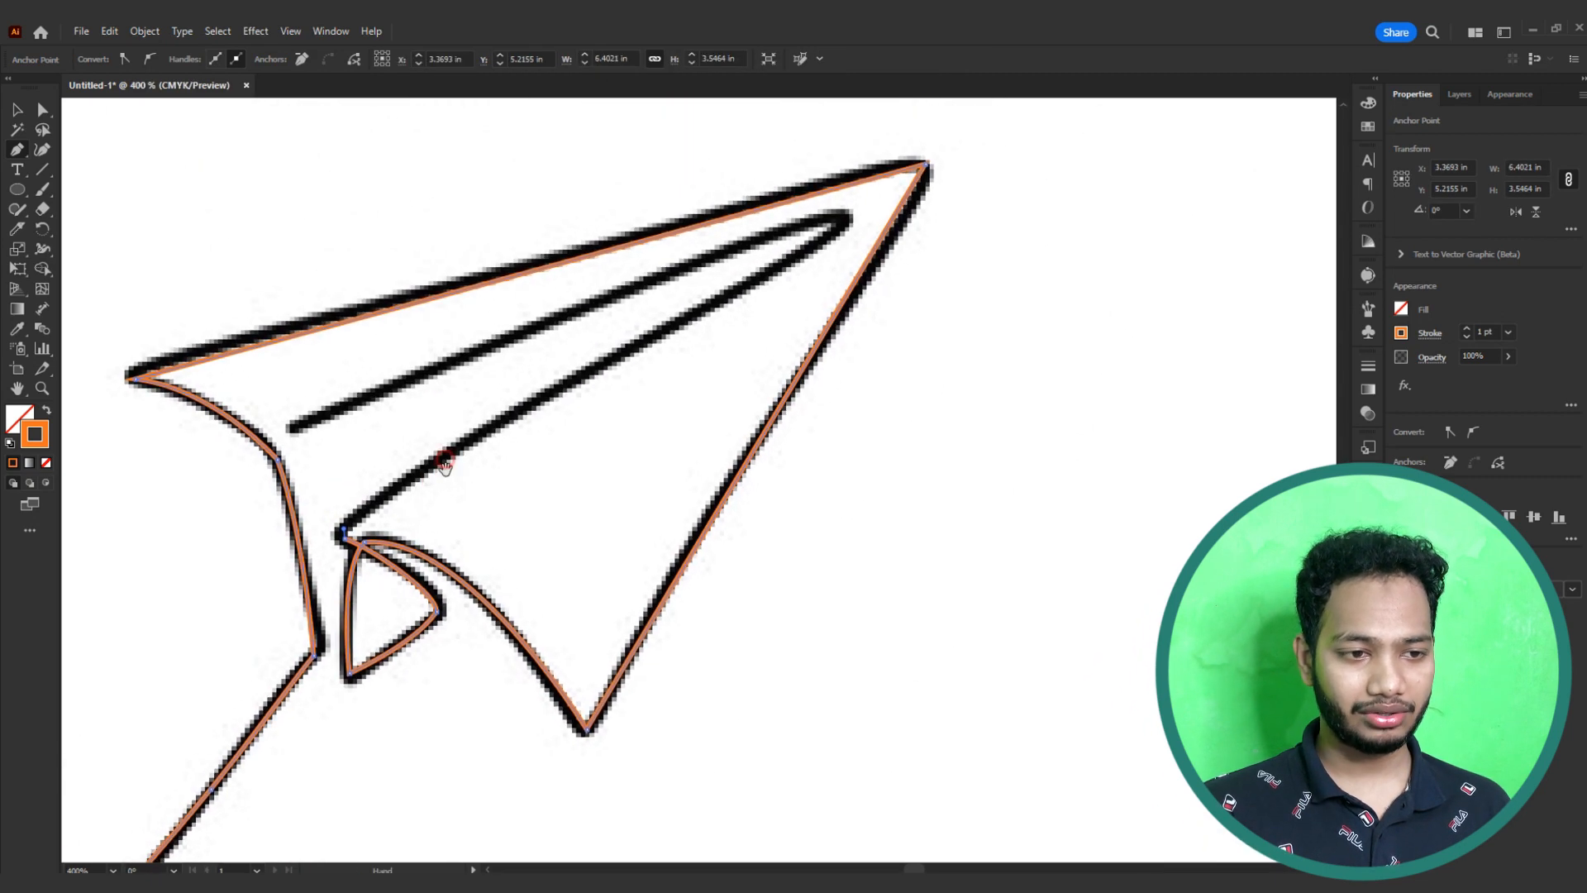
left_click(857, 217)
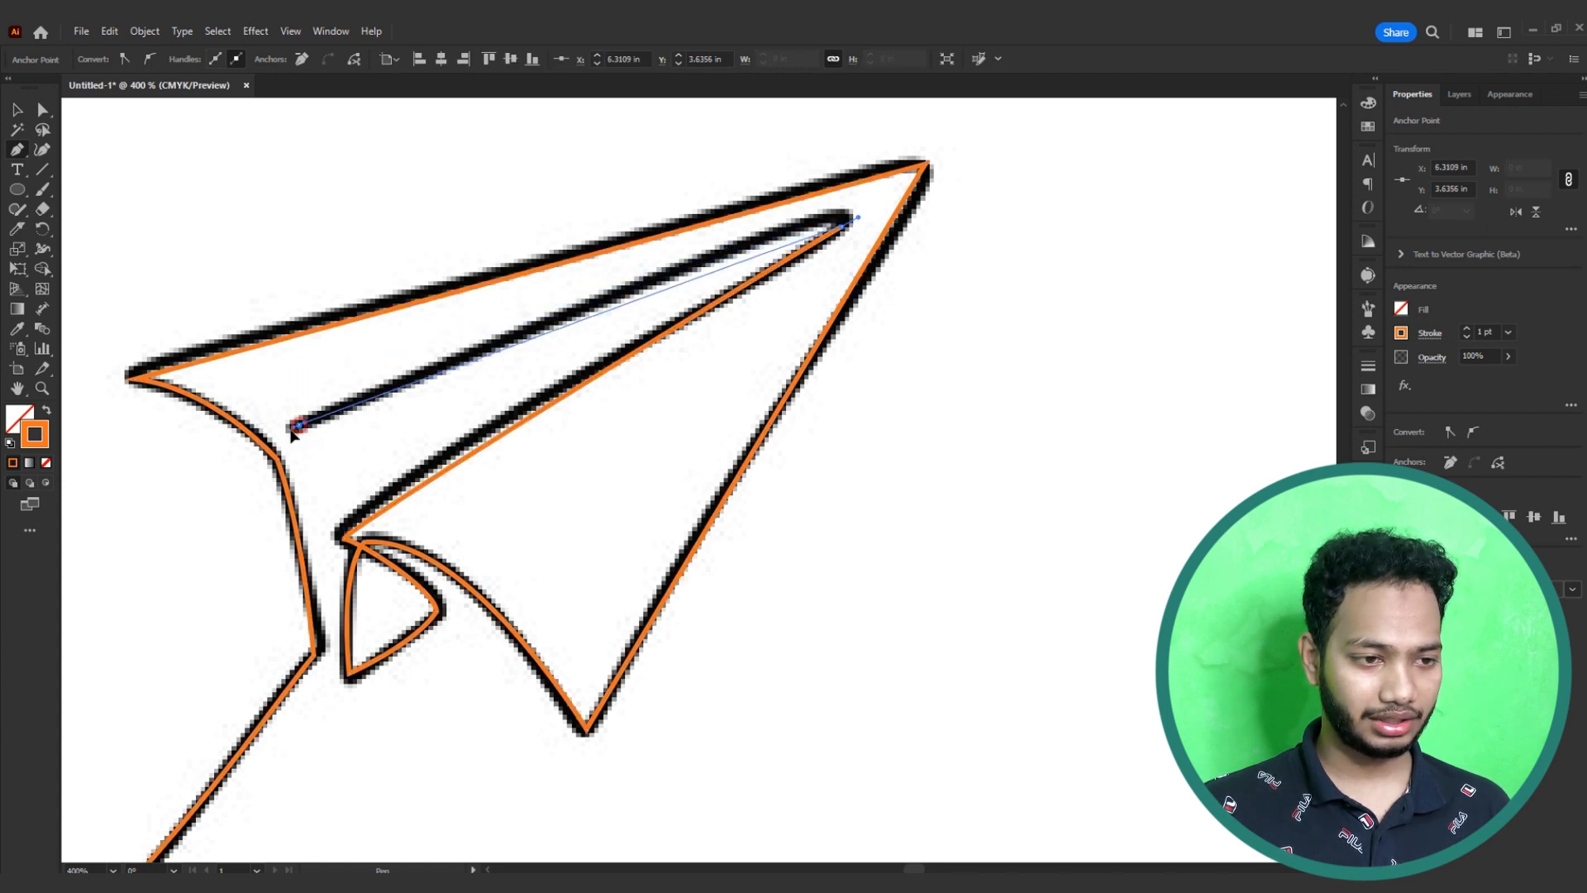
left_click(283, 432)
Step: Pull a curve handle from the inner fold's tip anchor to round the turn, and shift the anchor to fit the reference line
left_click(857, 218)
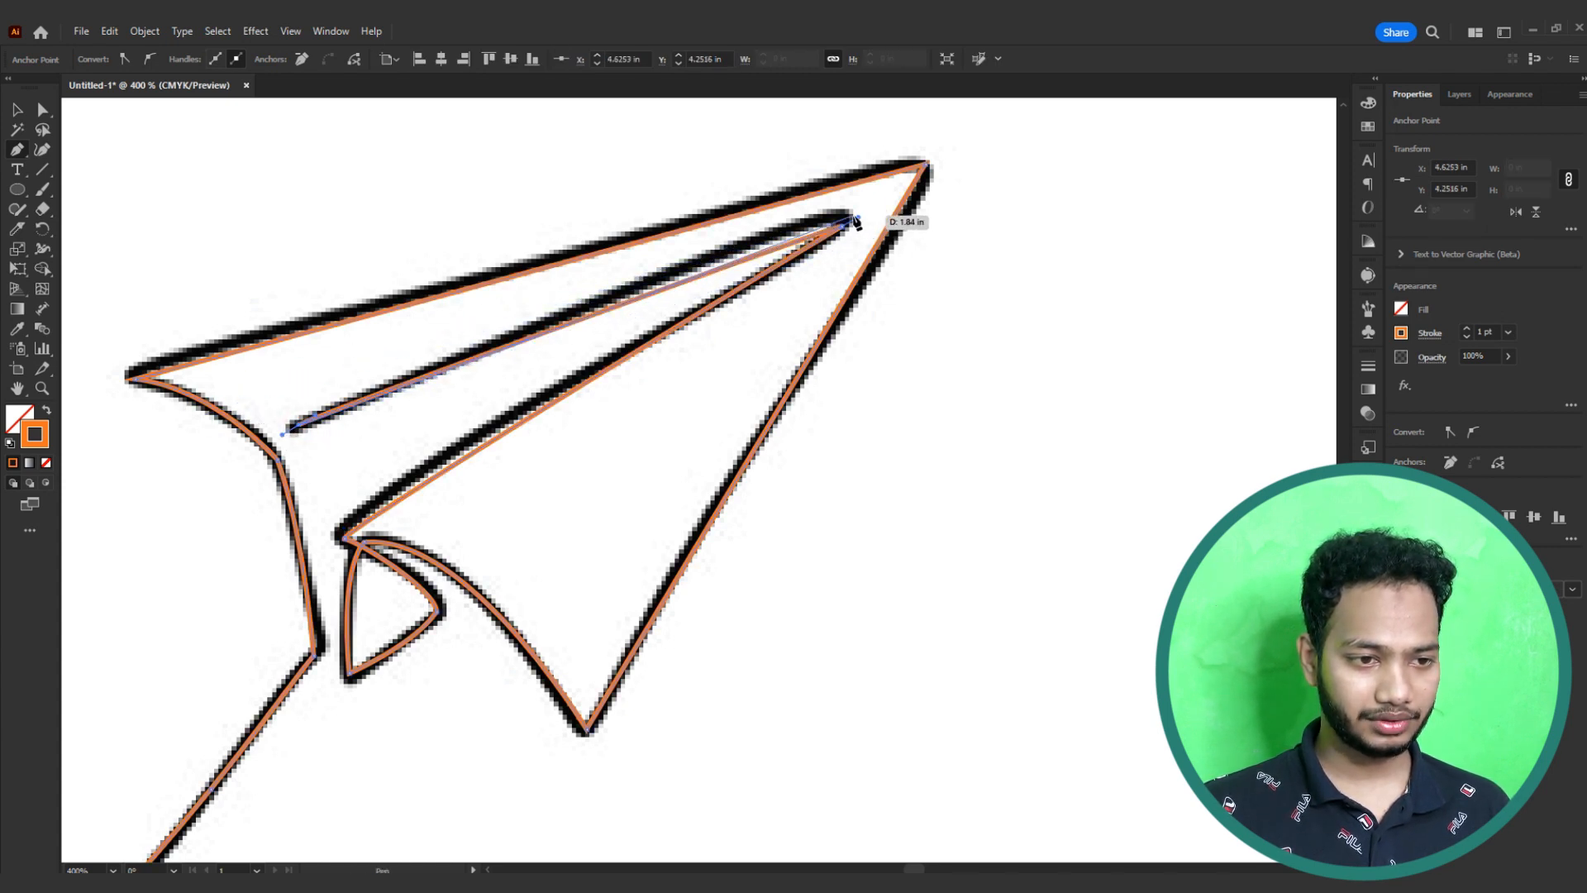
left_click_drag(859, 216, 845, 182)
scroll(840, 235, "up", 4)
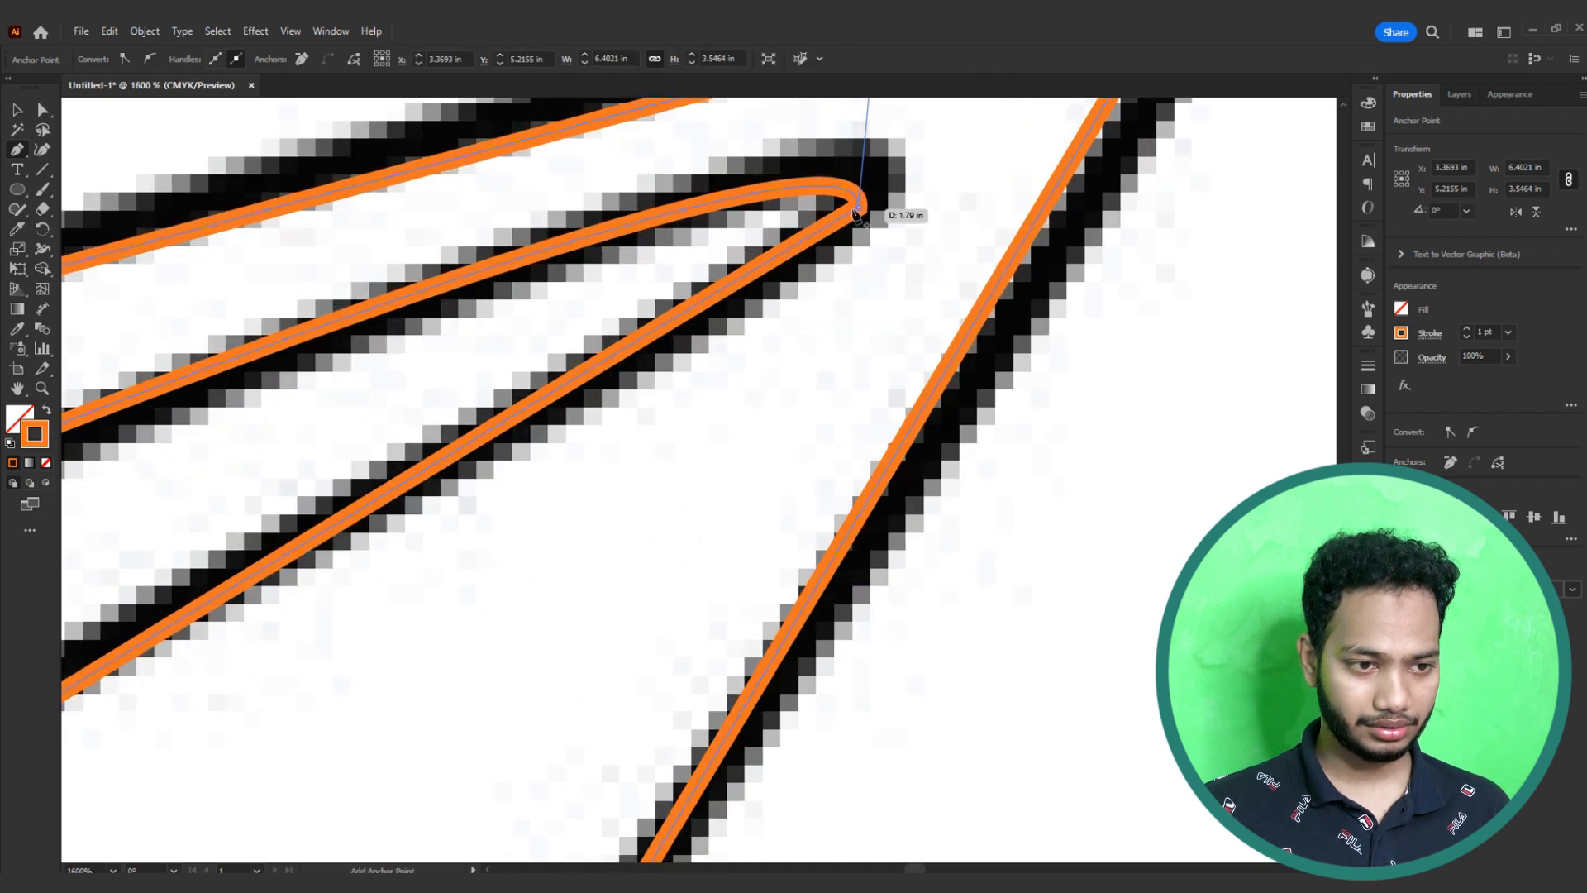
left_click(857, 209, "ctrl")
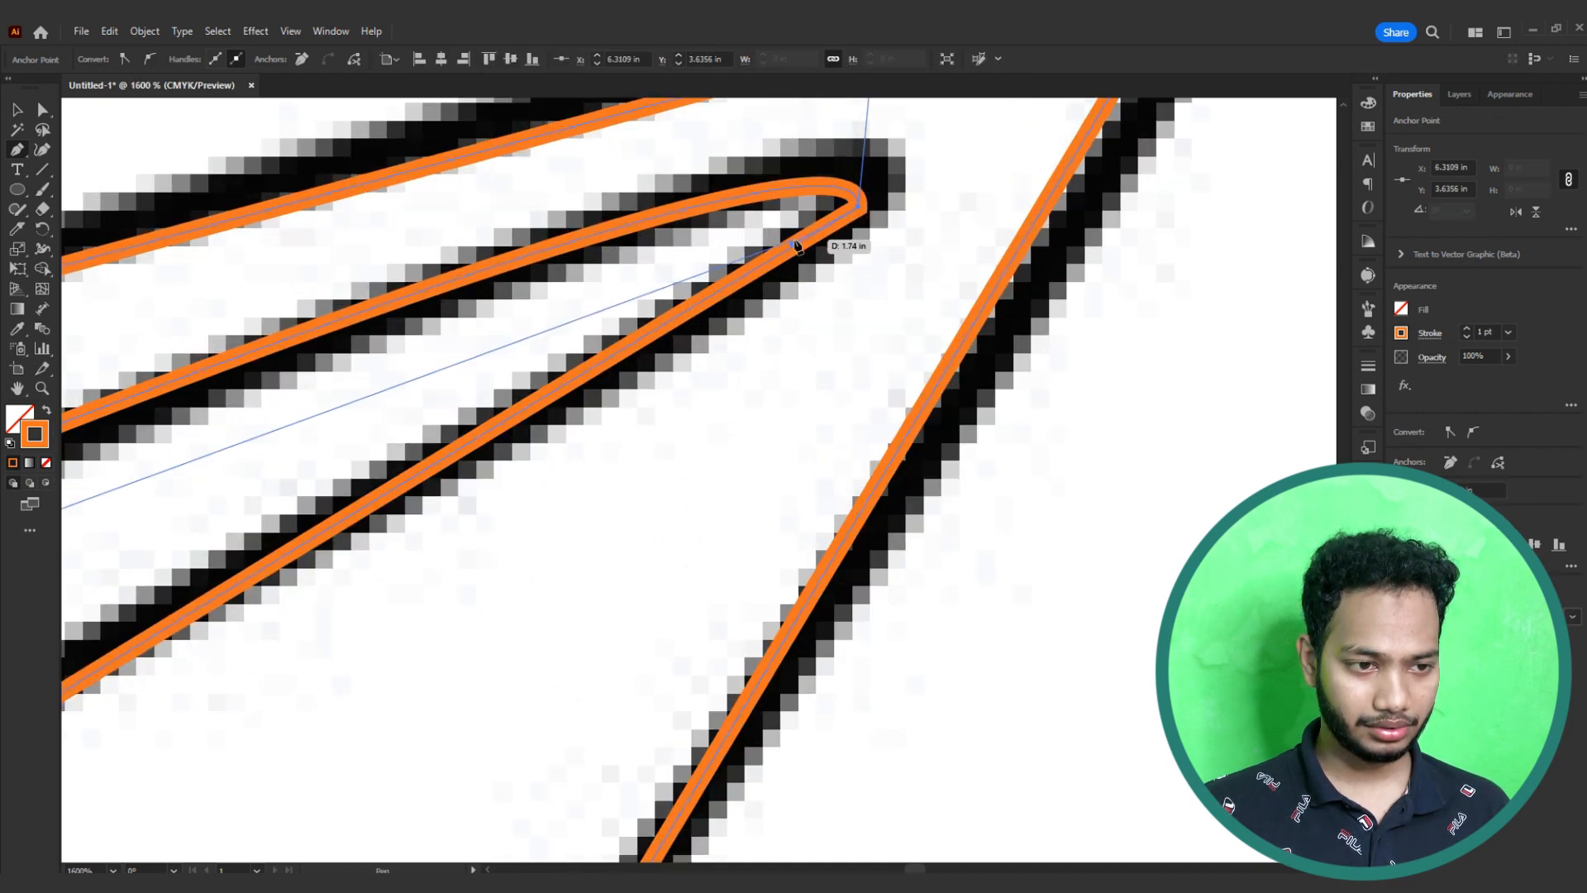
left_click_drag(792, 247, 857, 242)
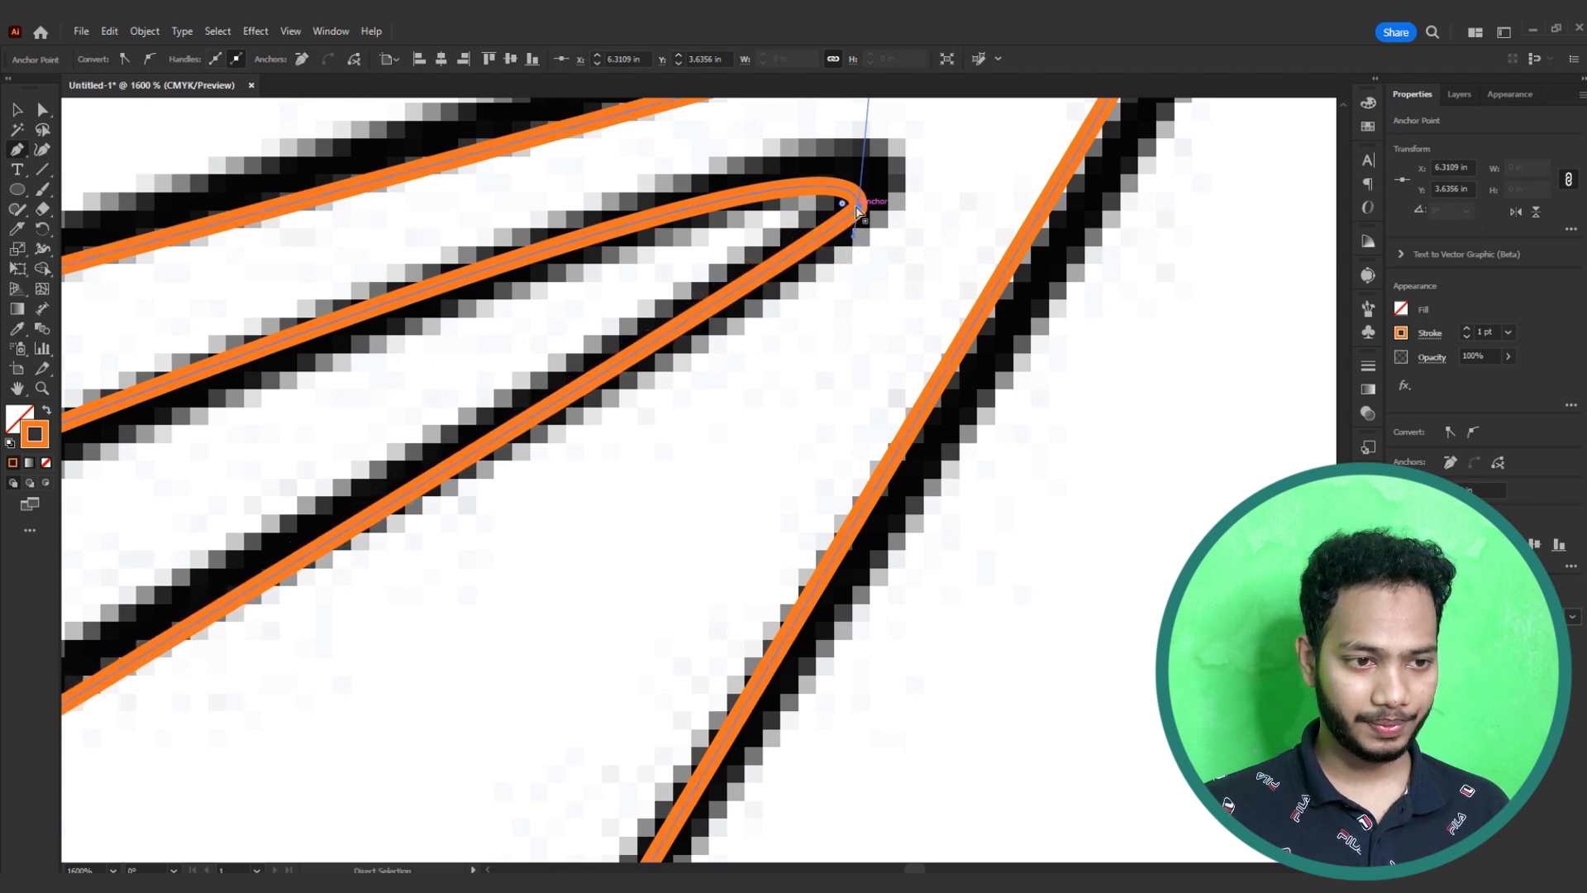
scroll(859, 209, "down", 4)
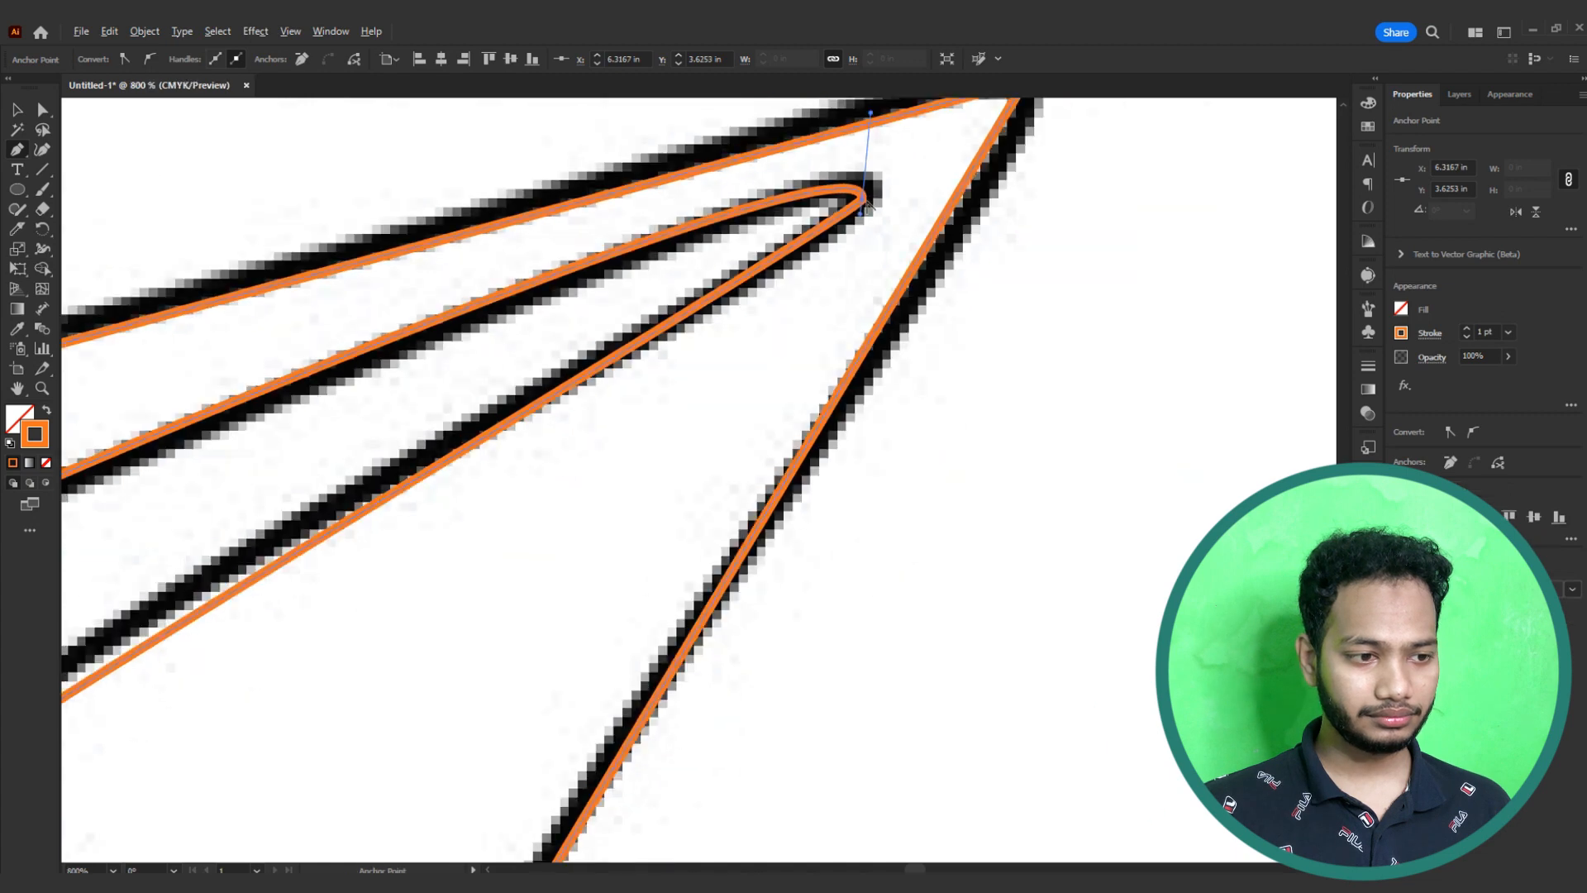
Step: Move the whole traced path down off the reference image onto blank artboard space and deselect it
scroll(868, 206, "down", 3)
left_click_drag(710, 370, 860, 335)
key("v")
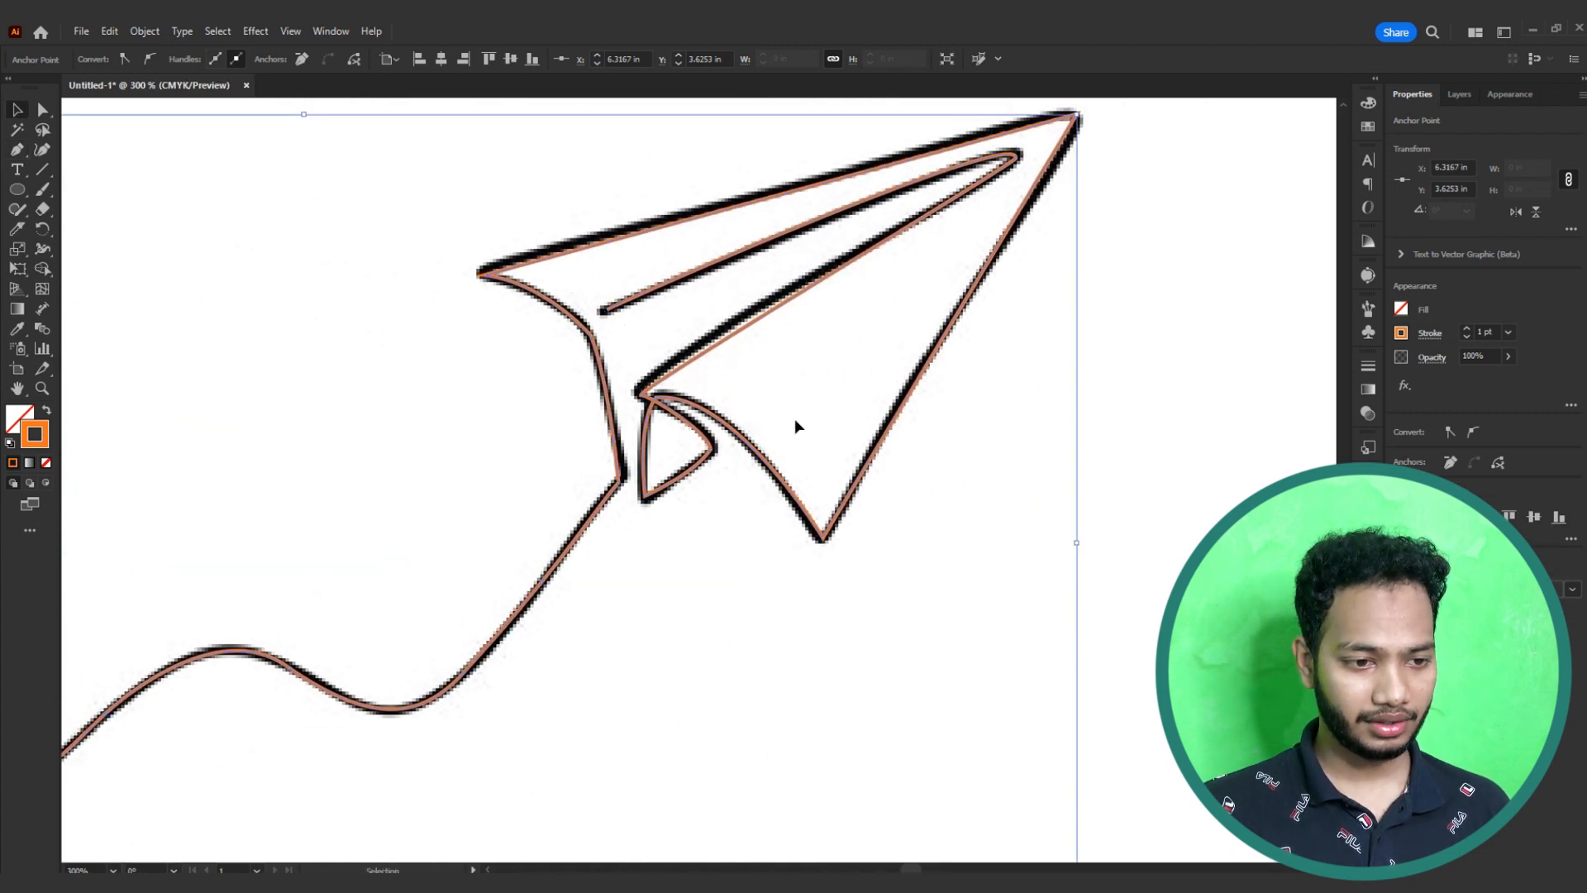
scroll(795, 418, "down", 2)
left_click_drag(805, 482, 918, 443)
left_click(1133, 507)
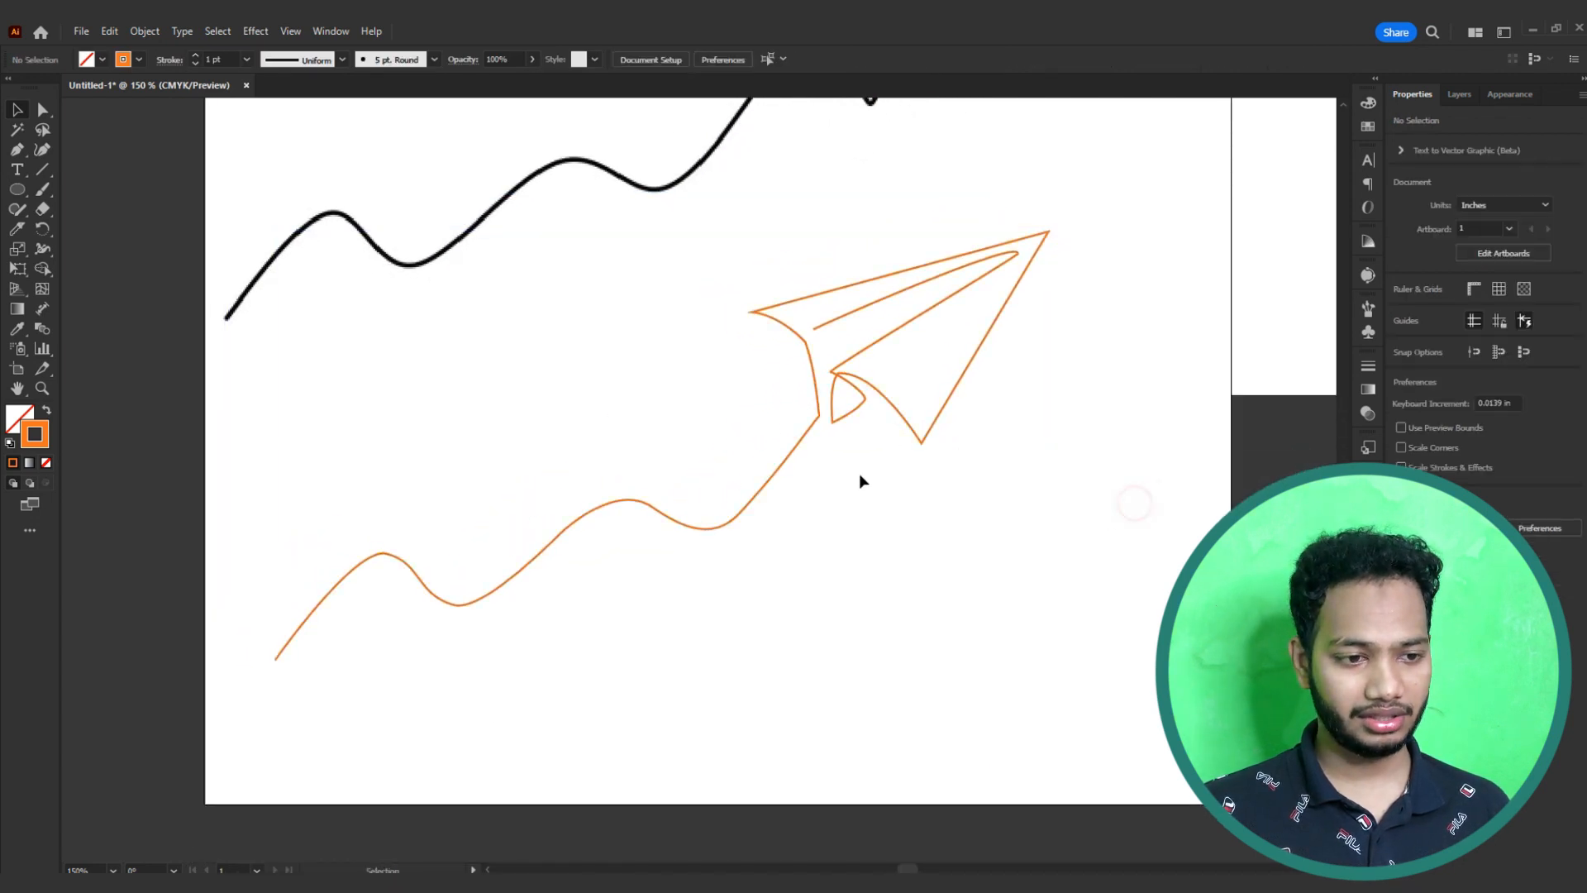
Step: Round the sharp corner where the wavy trail meets the plane's rear edge to a radius of about 0.28 in
scroll(799, 447, "up", 5)
left_click(893, 294)
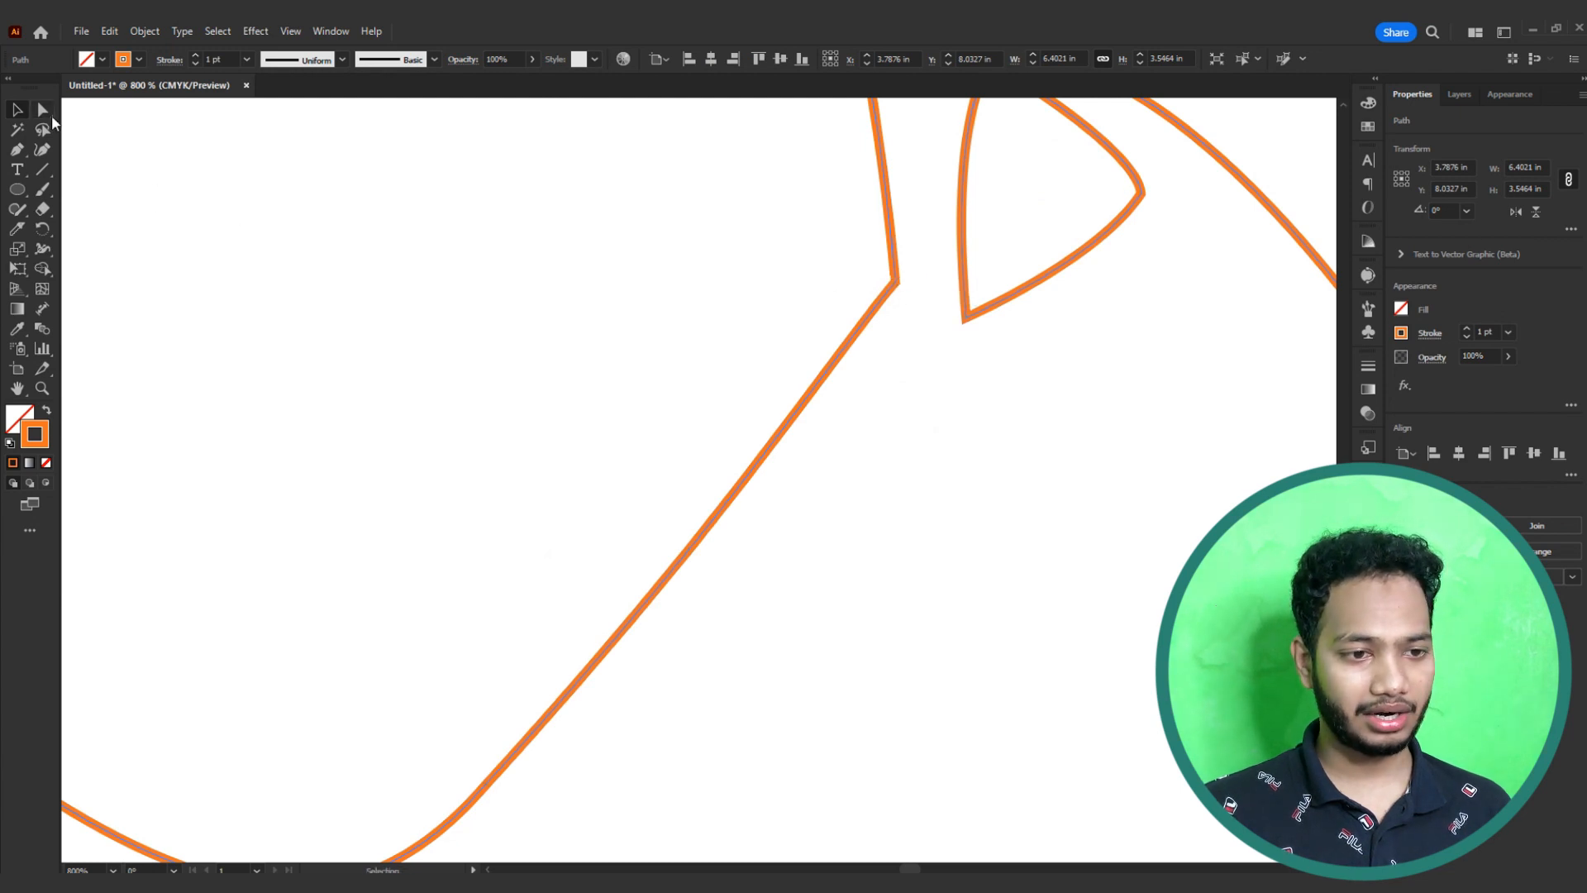
left_click(44, 111)
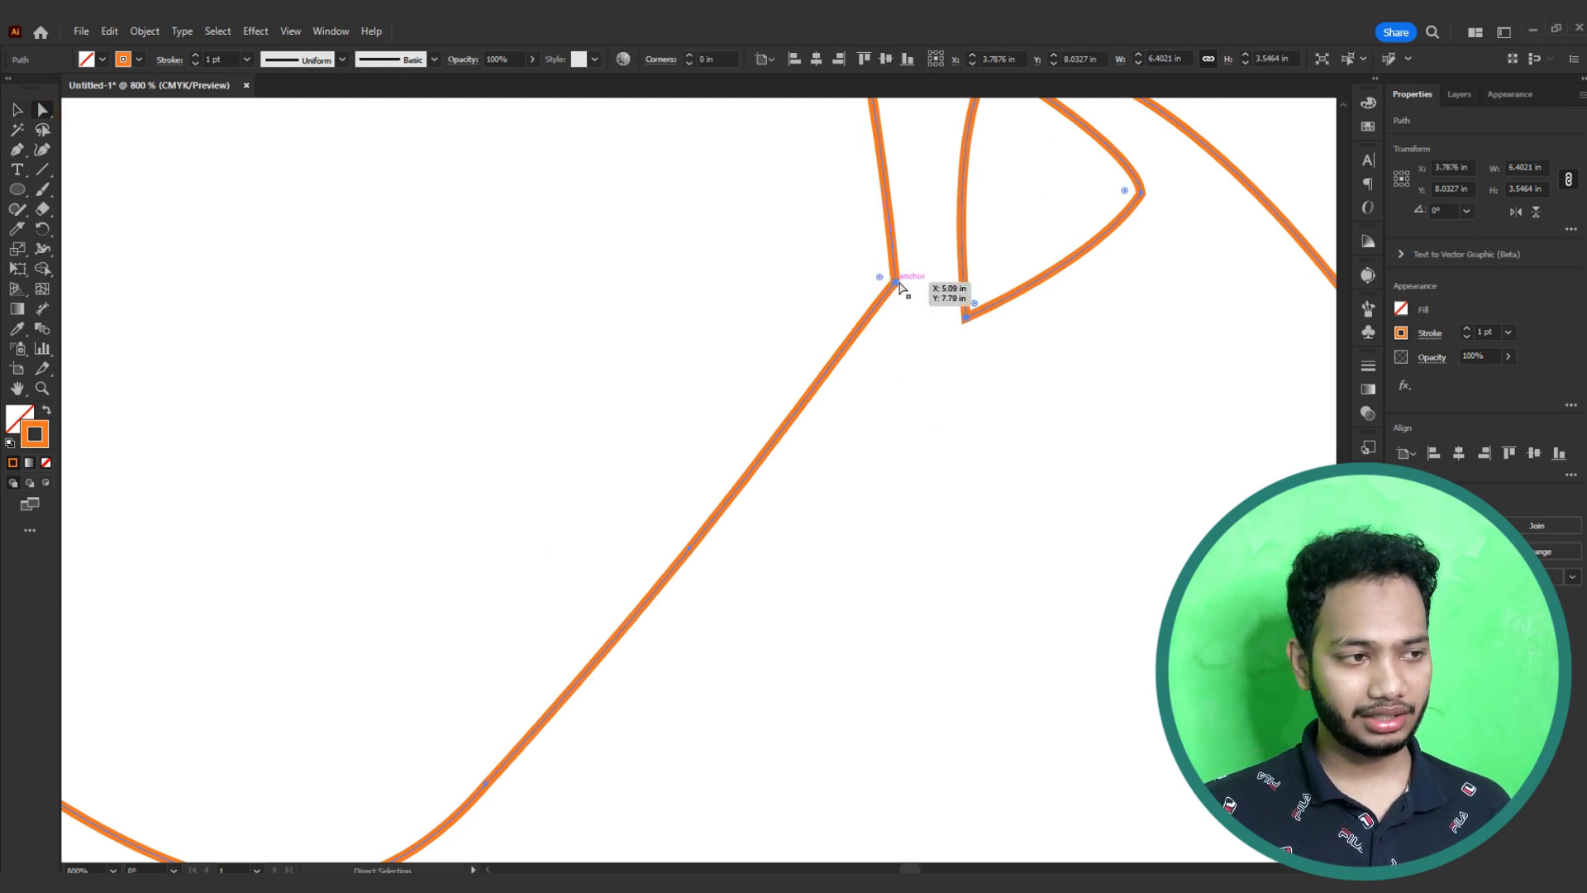
left_click(883, 281)
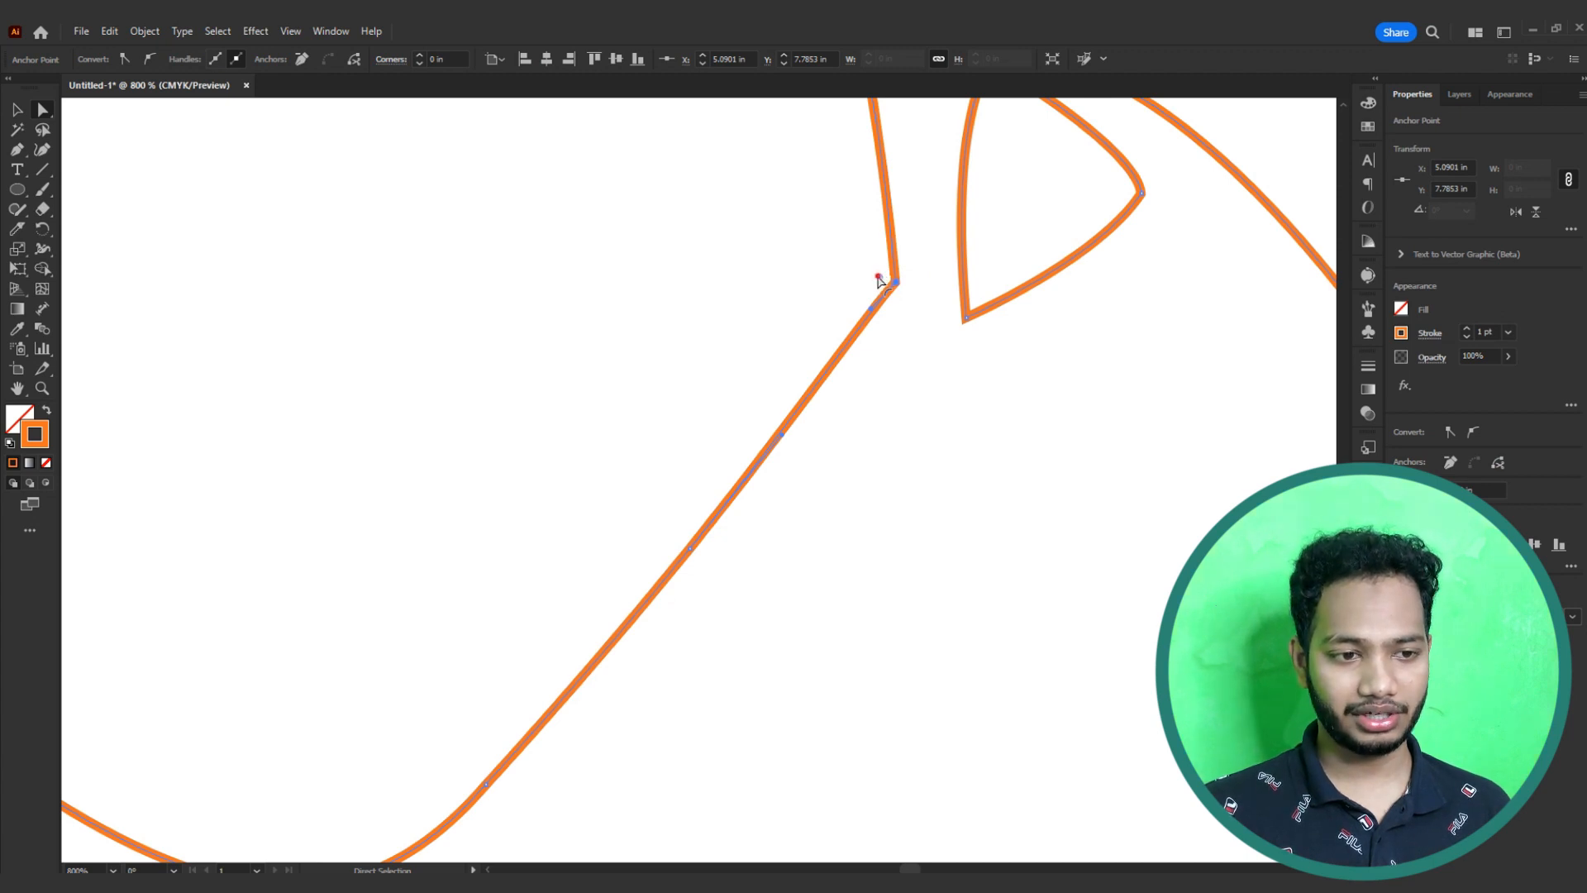
left_click_drag(879, 281, 709, 255)
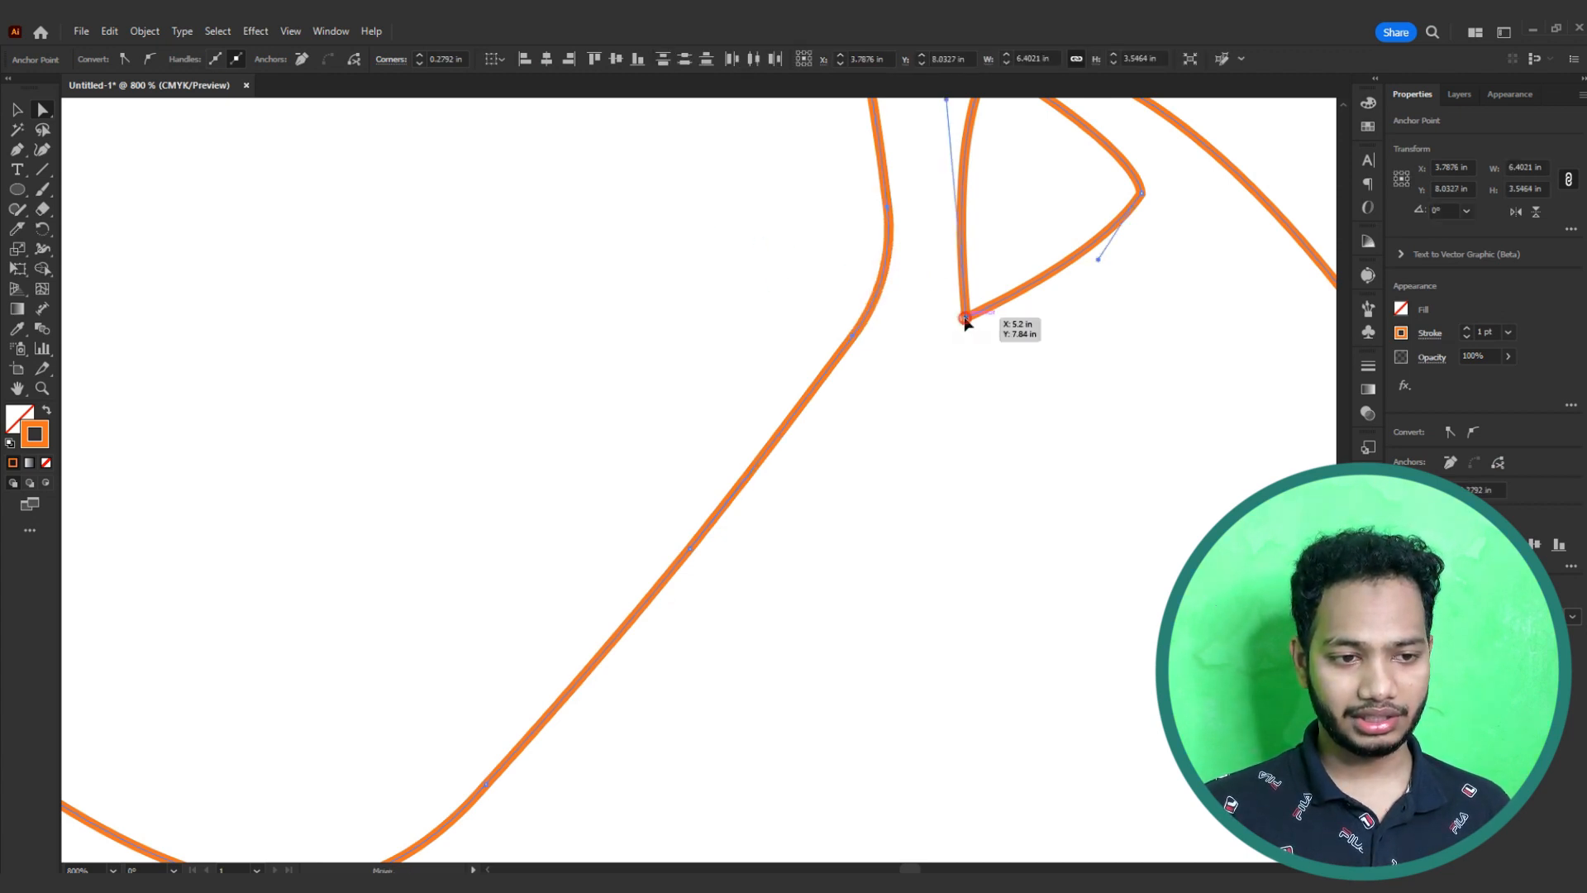
Step: Round the small triangle's lower and outer corners, and round its upper corner to about 0.04 in
left_click_drag(976, 308, 979, 295)
left_click_drag(1123, 226, 1072, 294)
left_click(1134, 301)
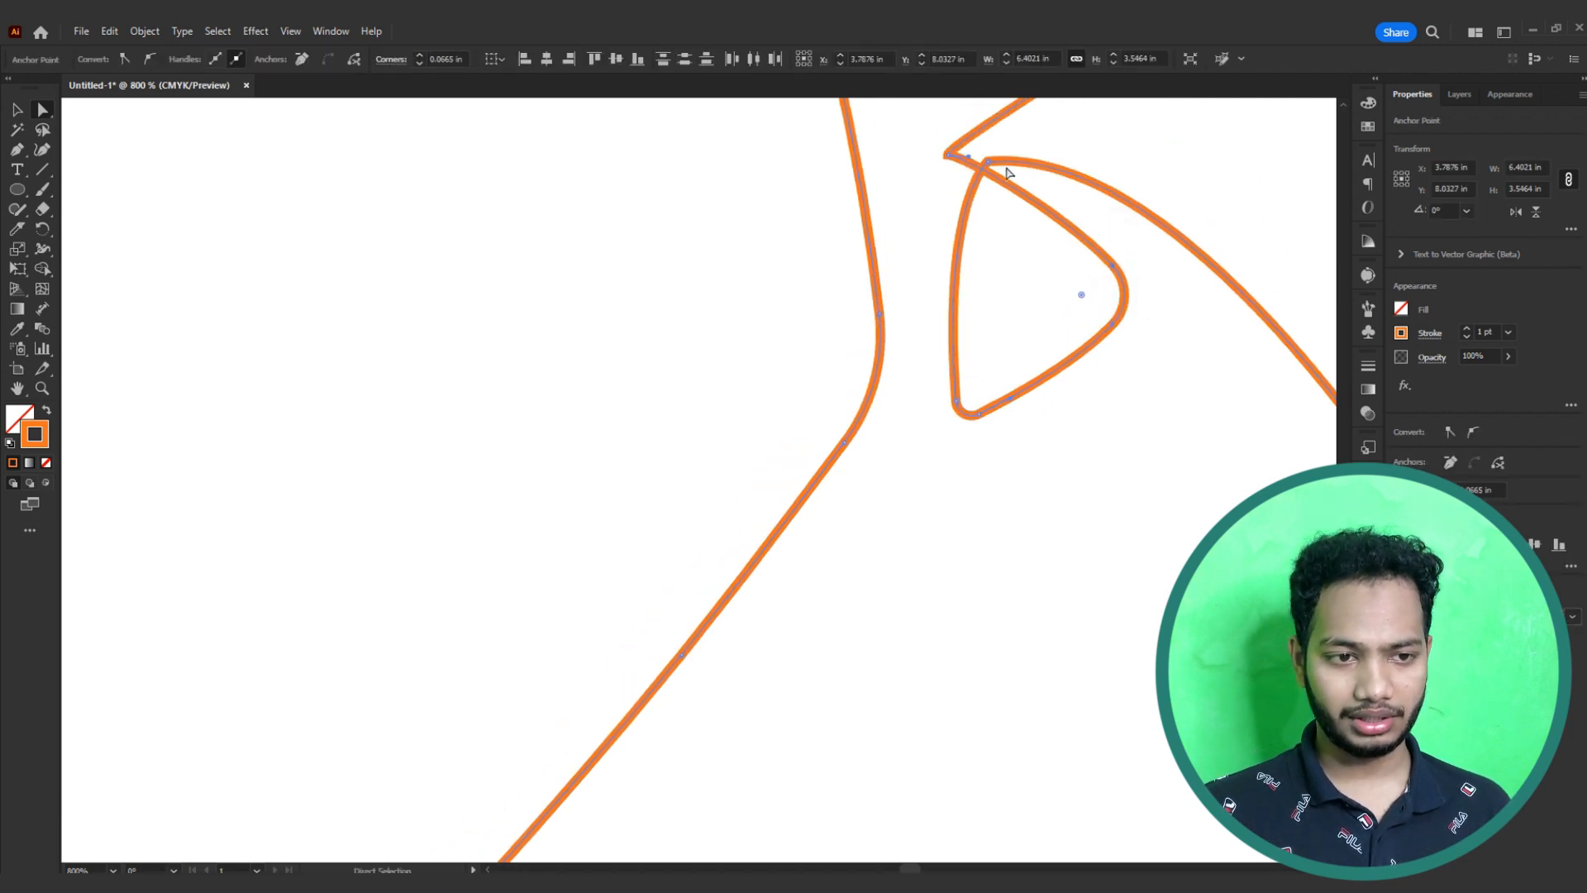
left_click(989, 164)
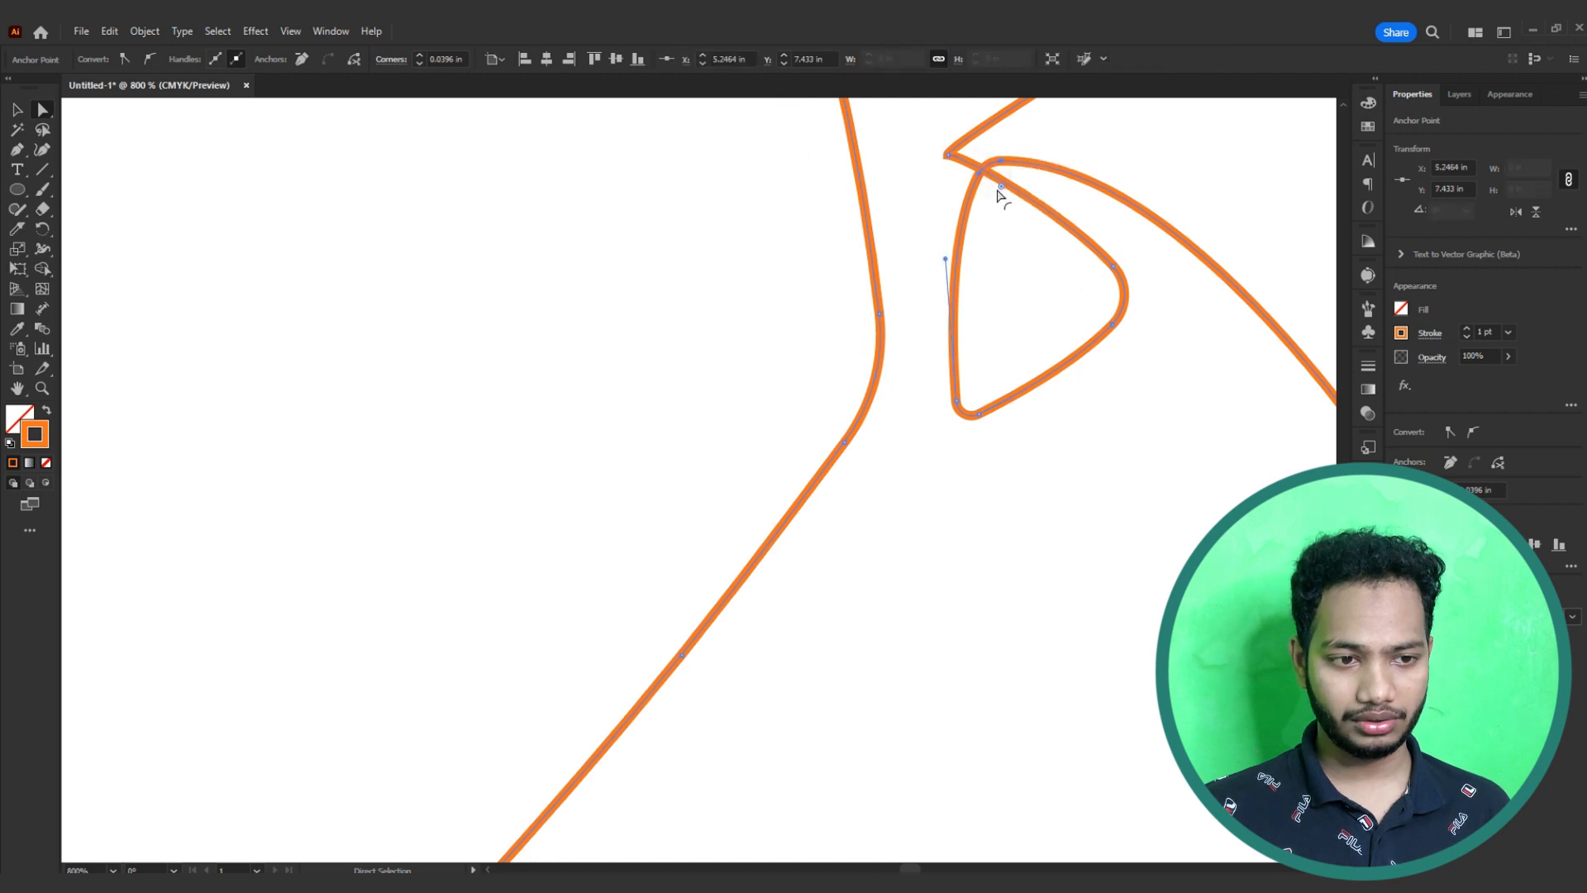
left_click_drag(979, 159, 128, 831)
left_click(909, 267)
left_click(984, 241)
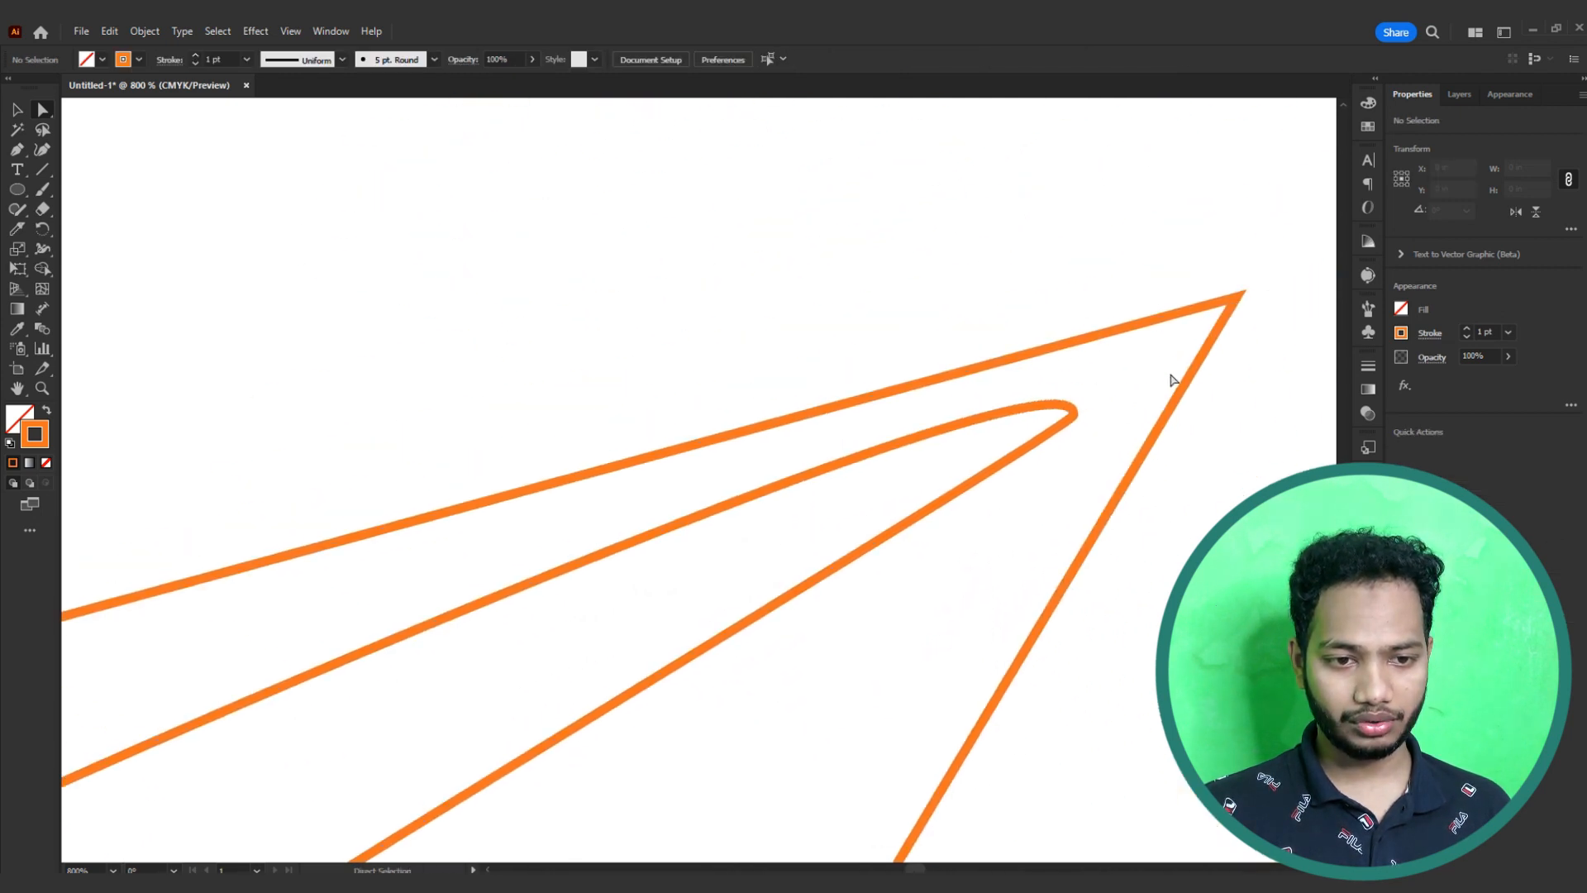
Step: Slightly round the sharp outer corner at the traced plane's nose
left_click(1237, 306)
left_click_drag(1230, 313, 1210, 321)
left_click(1229, 438)
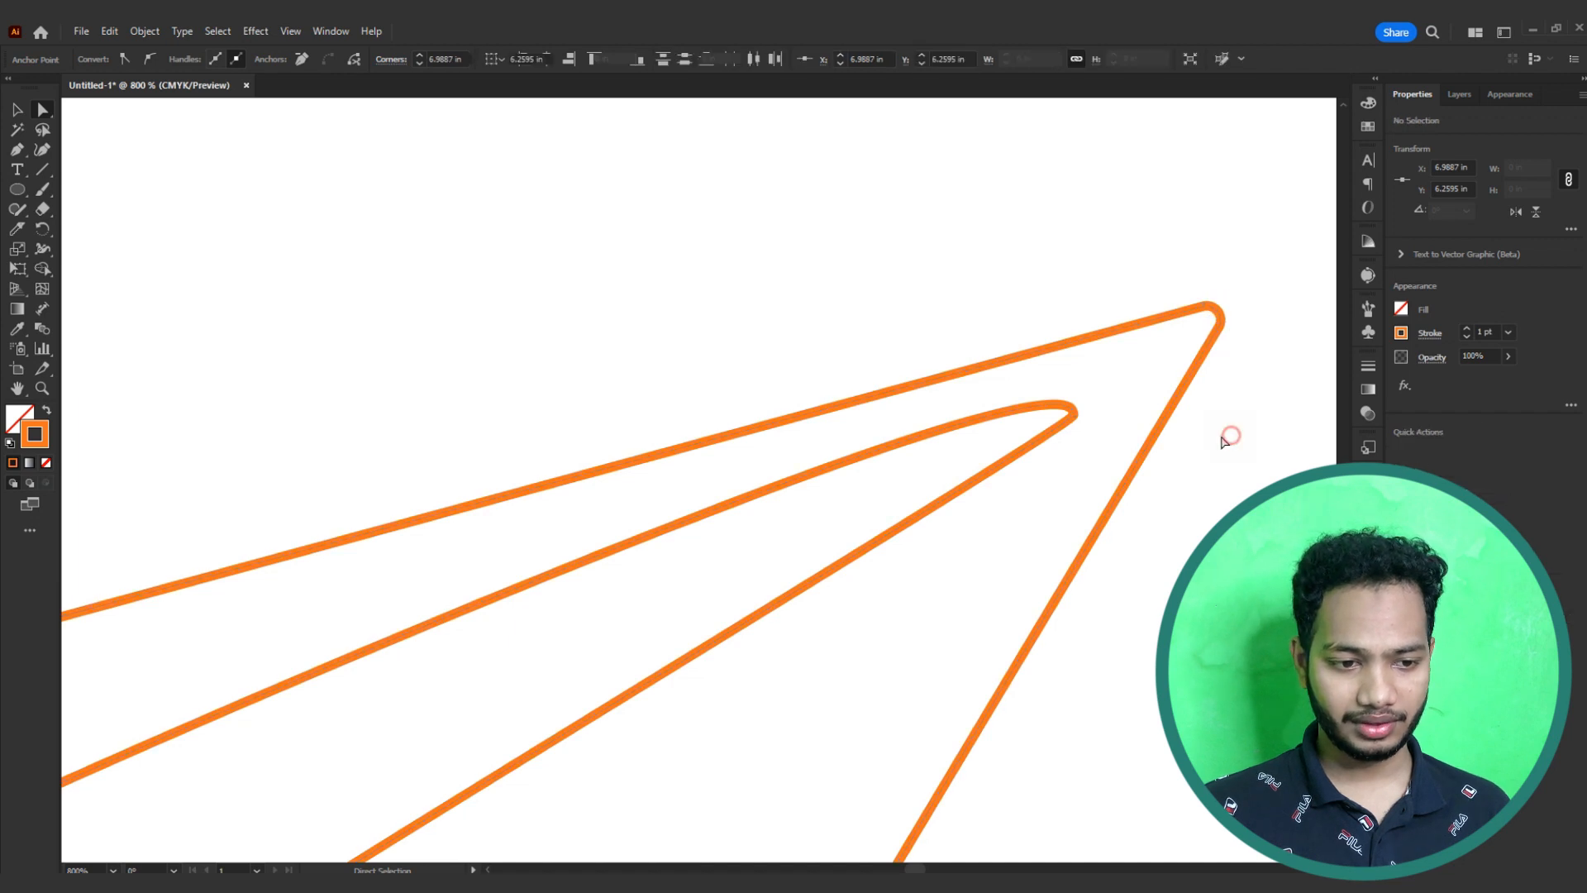
Step: Round the kink in the plane's rear edge between the wing tip's curve and the line down to the trail
scroll(1225, 434, "down", 4)
left_click_drag(1024, 657, 1120, 411)
scroll(942, 268, "up", 6)
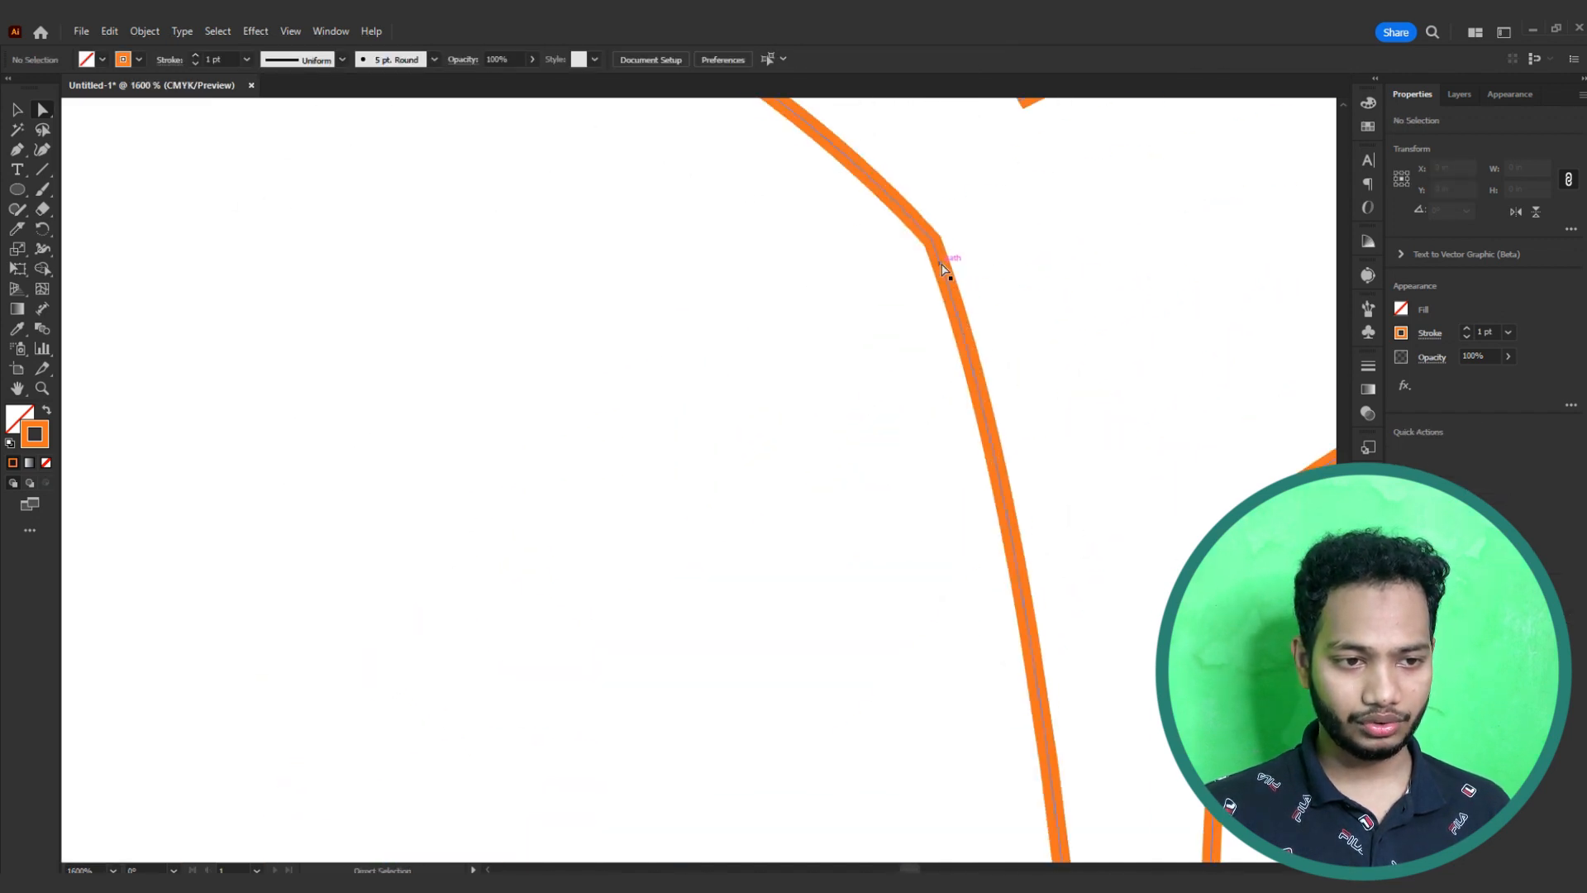
left_click(934, 246)
left_click_drag(921, 248, 631, 420)
left_click(719, 429)
Step: Examine the wavy trail's crests and troughs, checking the anchors and handles for smooth curves
scroll(760, 431, "down", 4)
left_click_drag(747, 524, 1035, 74)
left_click_drag(872, 261, 1149, 319)
left_click_drag(907, 380, 1145, 300)
left_click_drag(484, 486, 519, 540)
left_click(521, 448)
left_click(705, 584)
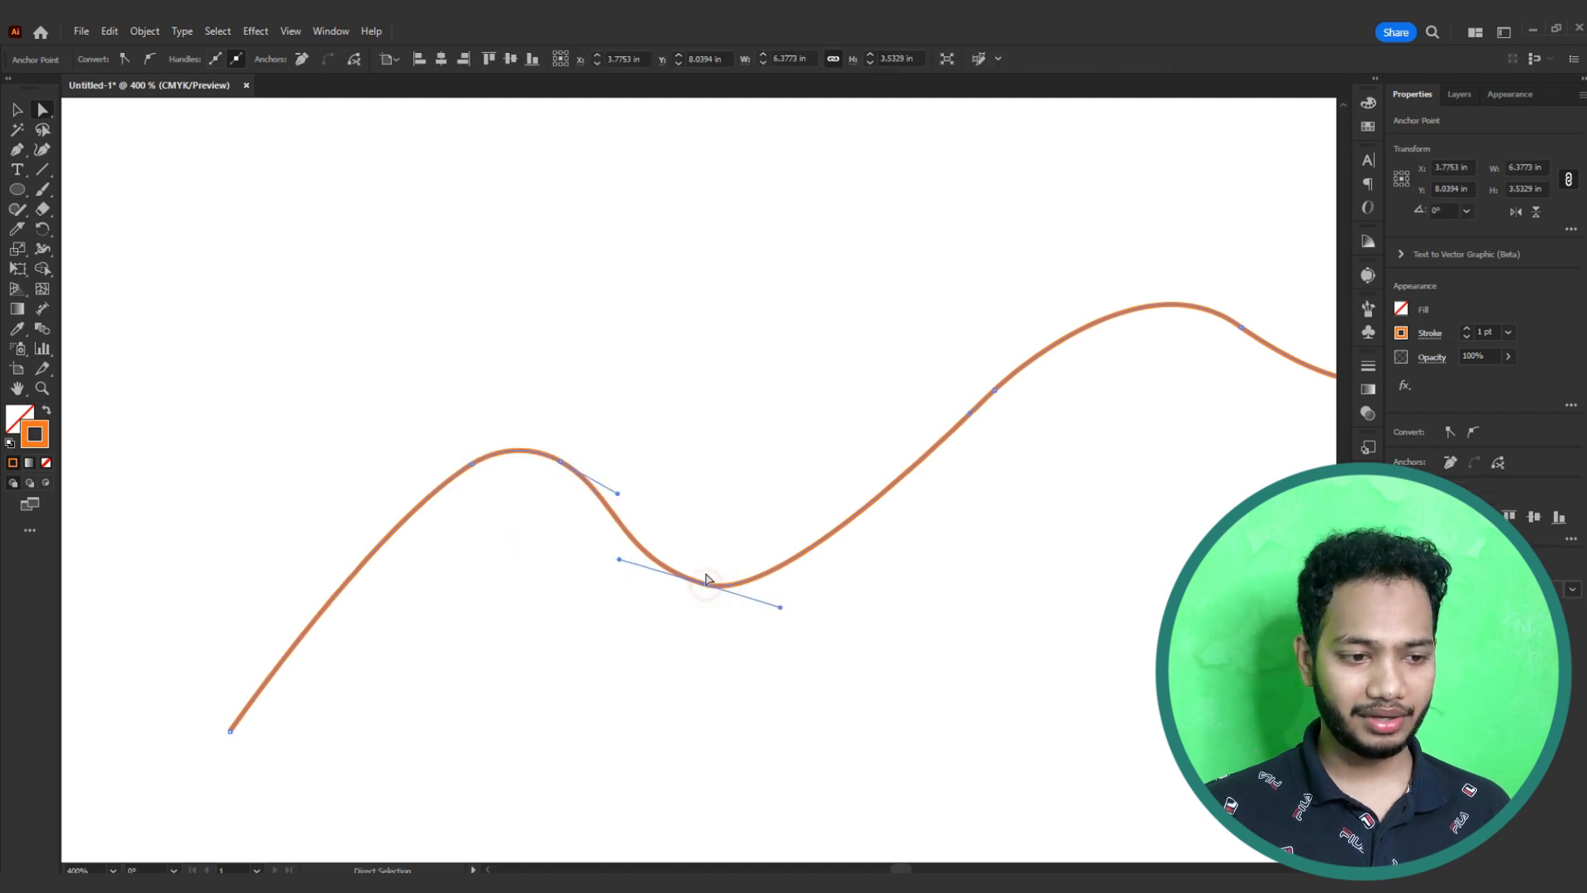
left_click_drag(706, 584, 704, 585)
left_click_drag(868, 503, 545, 586)
left_click(921, 411)
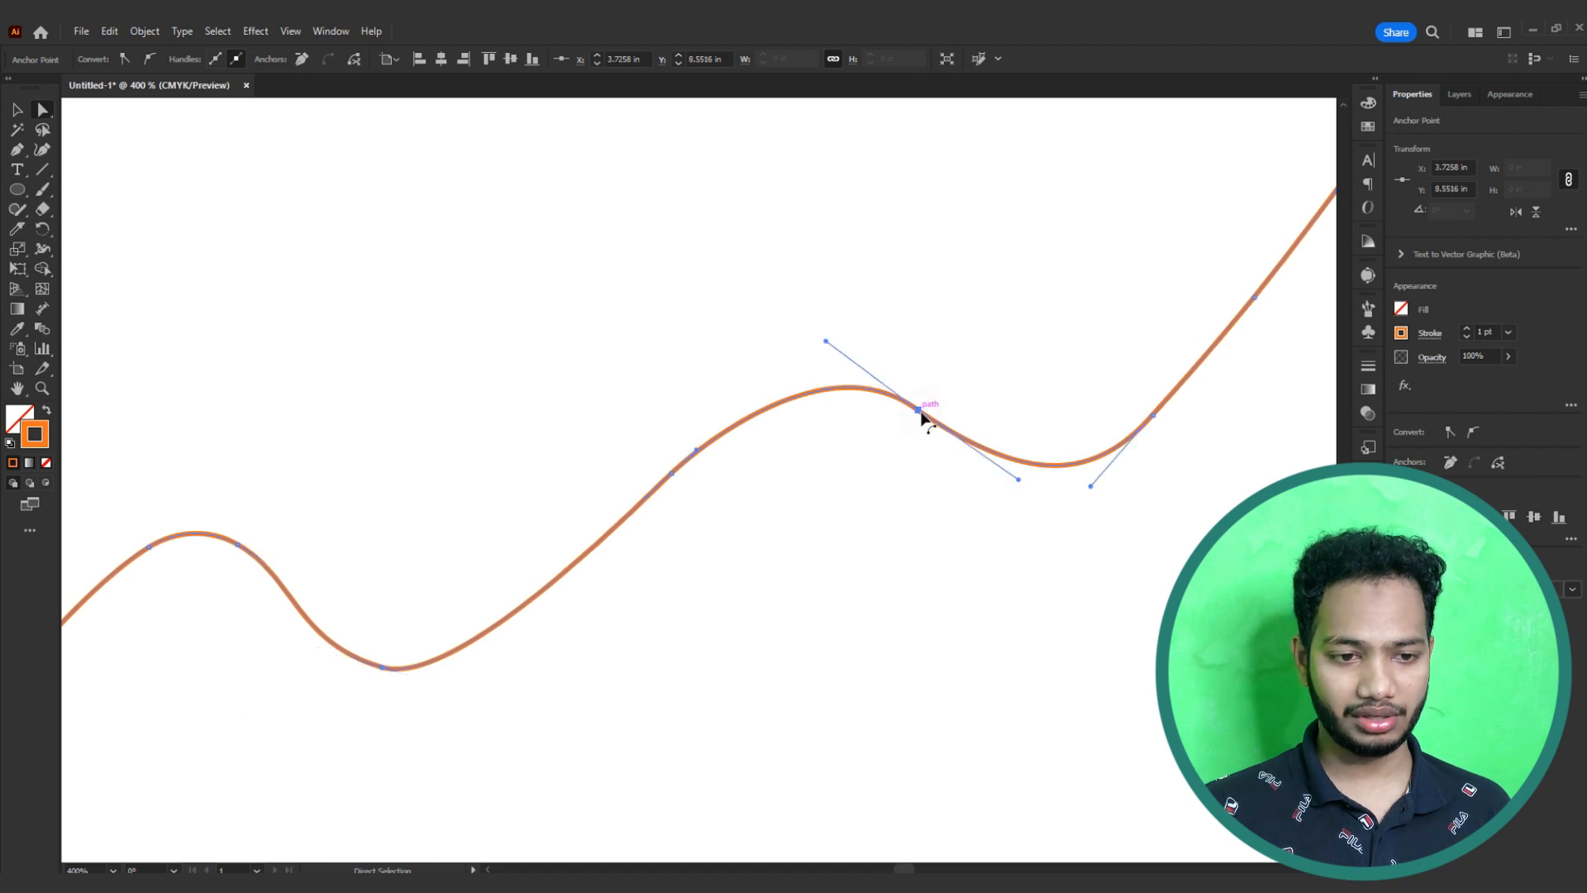
left_click(981, 381)
Step: Set the stroke weight of the whole traced paper plane path to 2 pt and deselect it
scroll(984, 390, "down", 3, "alt")
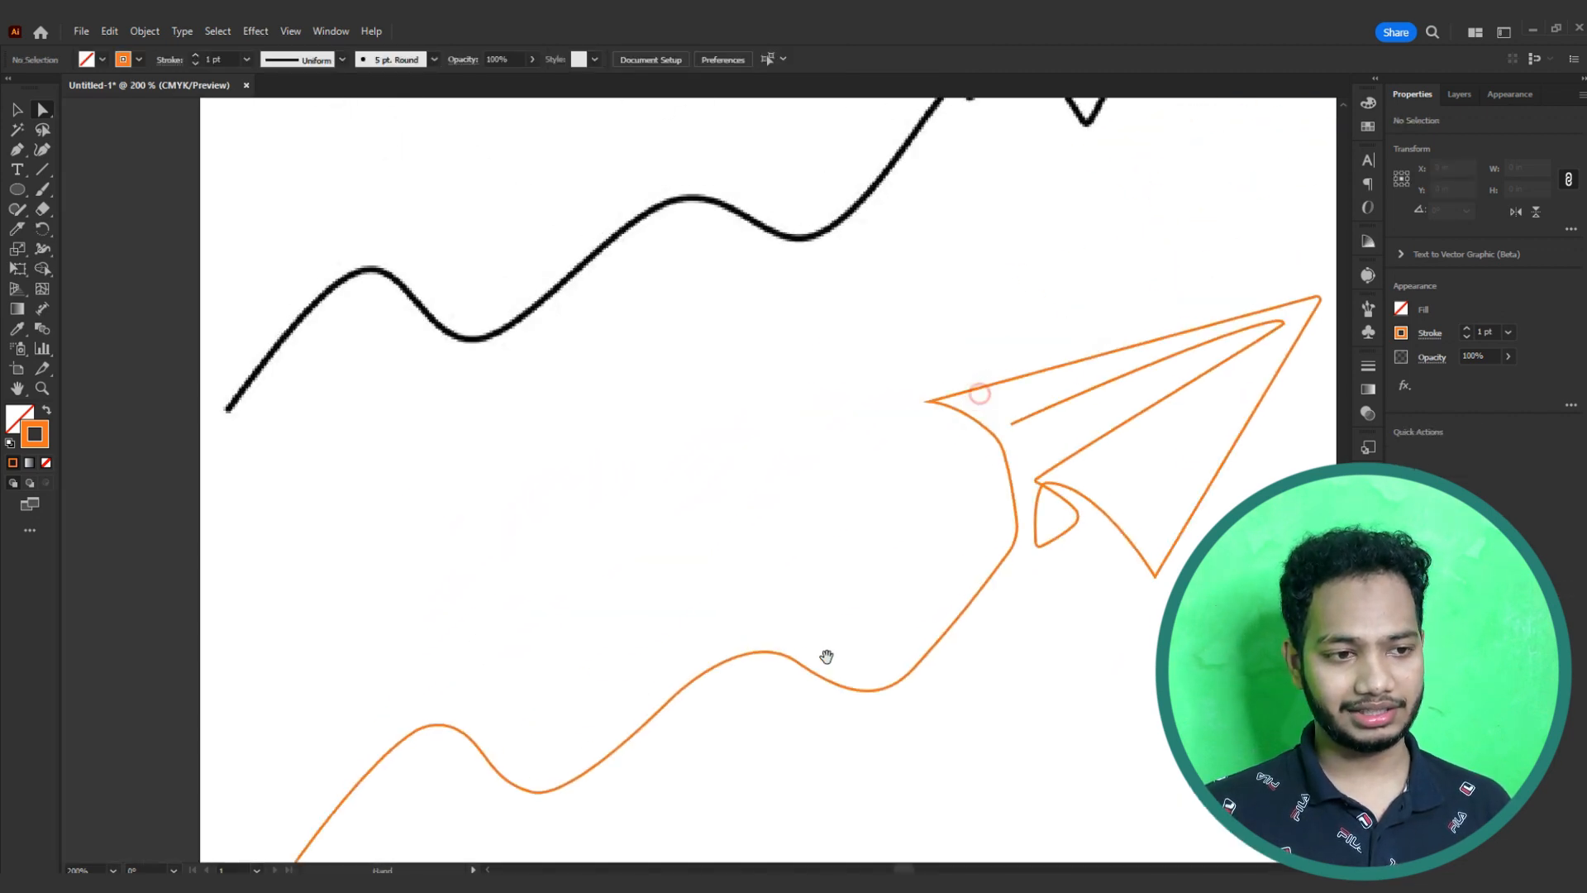
key("v")
scroll(833, 566, "down", 1, "alt")
left_click_drag(840, 563, 758, 621)
left_click_drag(748, 566, 835, 641)
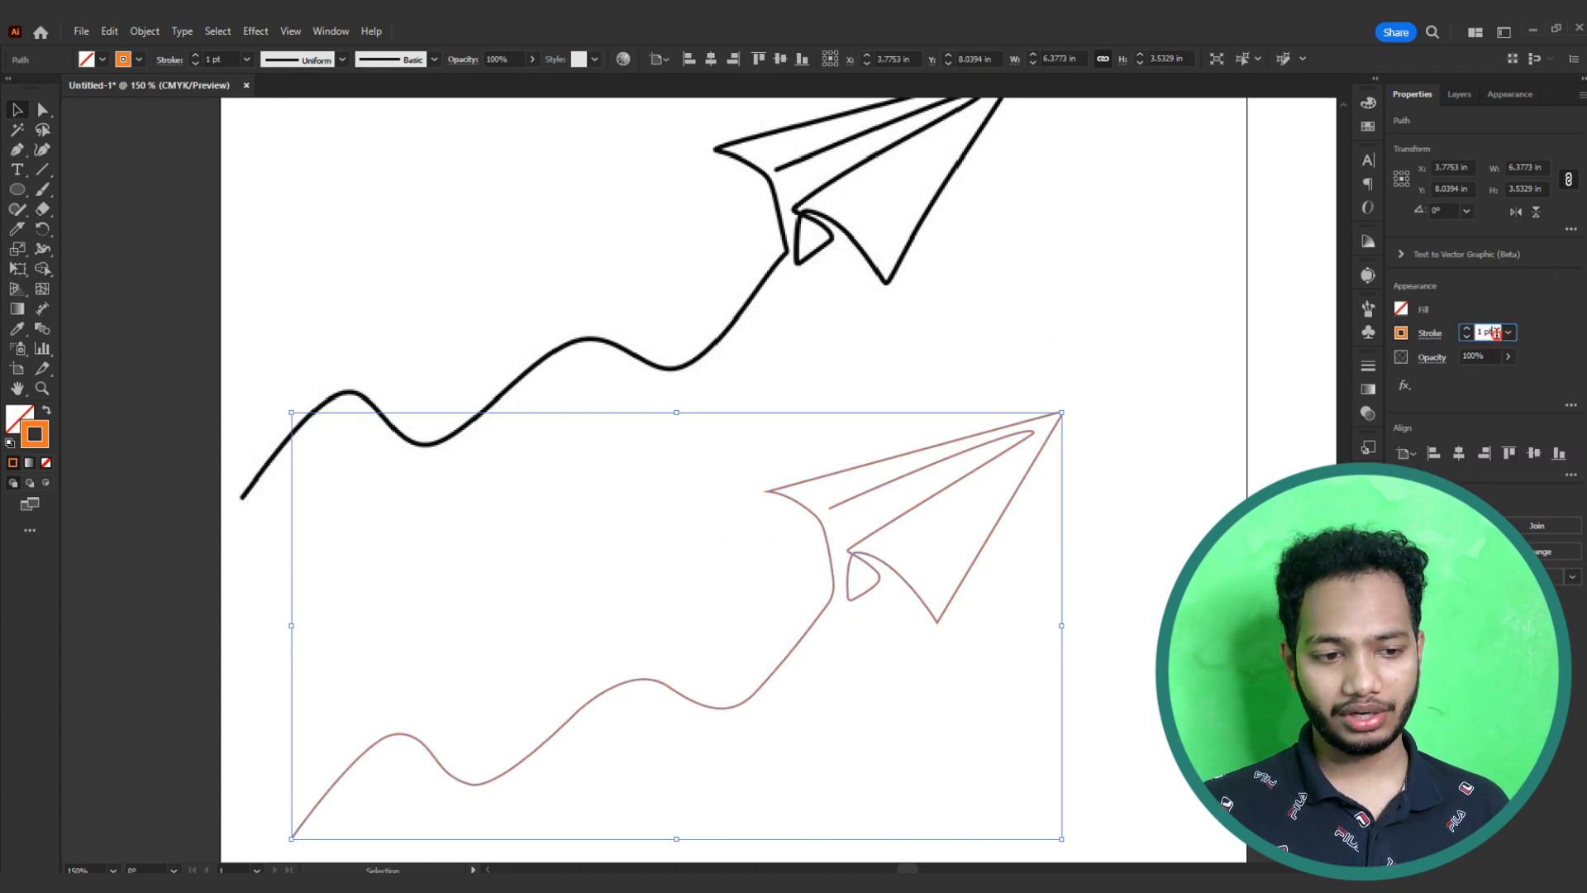
key("Up")
left_click(1137, 316)
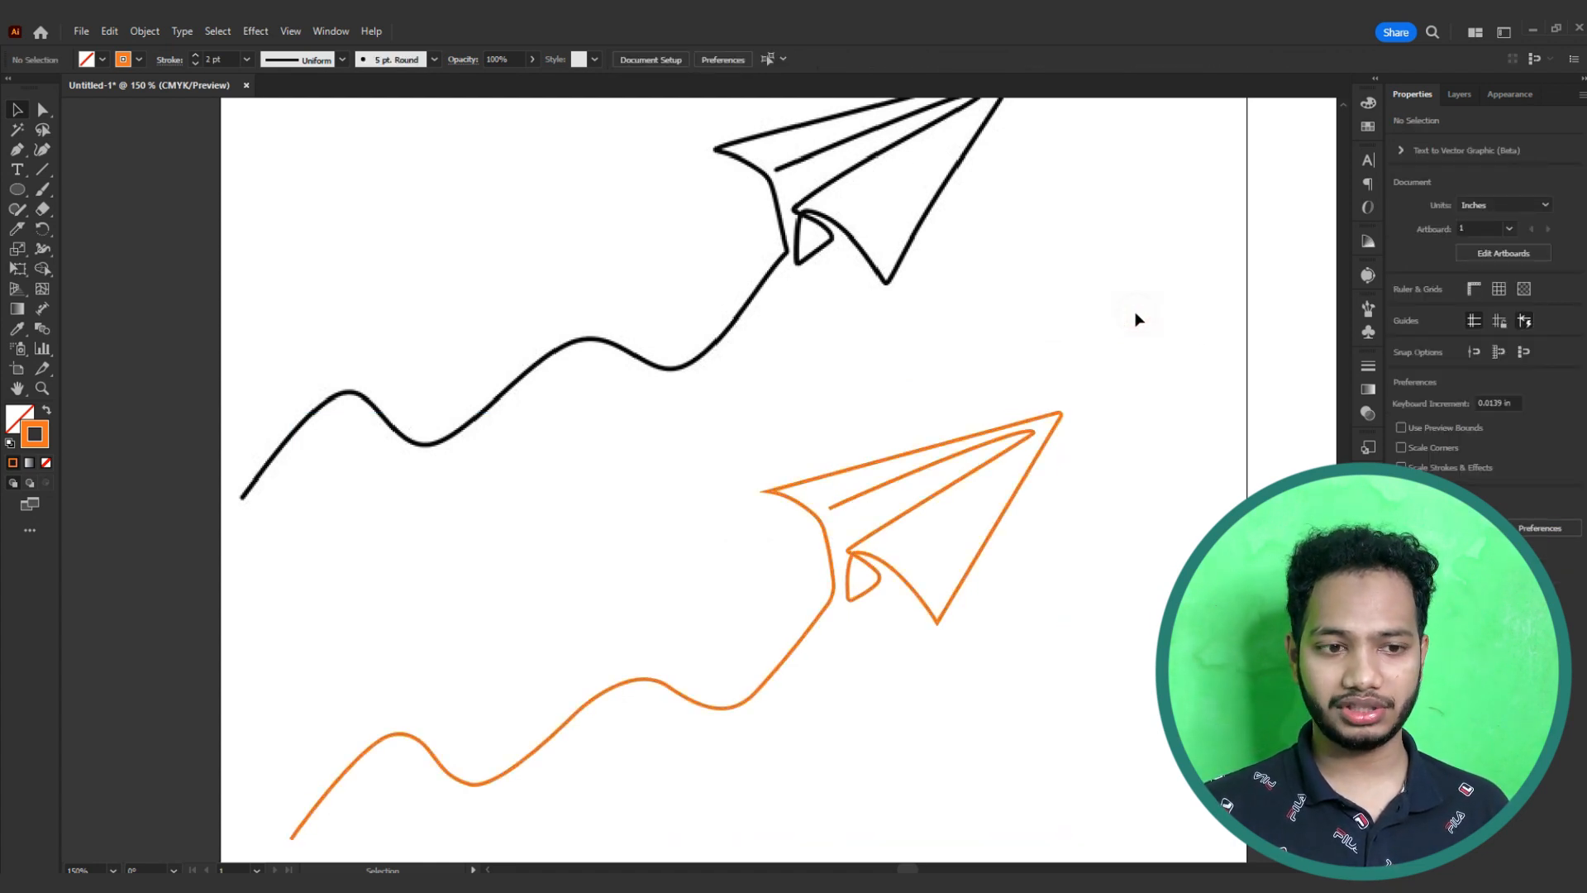
Step: Round the traced plane's pointed rear wing tip to about 0.04 in and deselect the path
scroll(1136, 318, "up", 1)
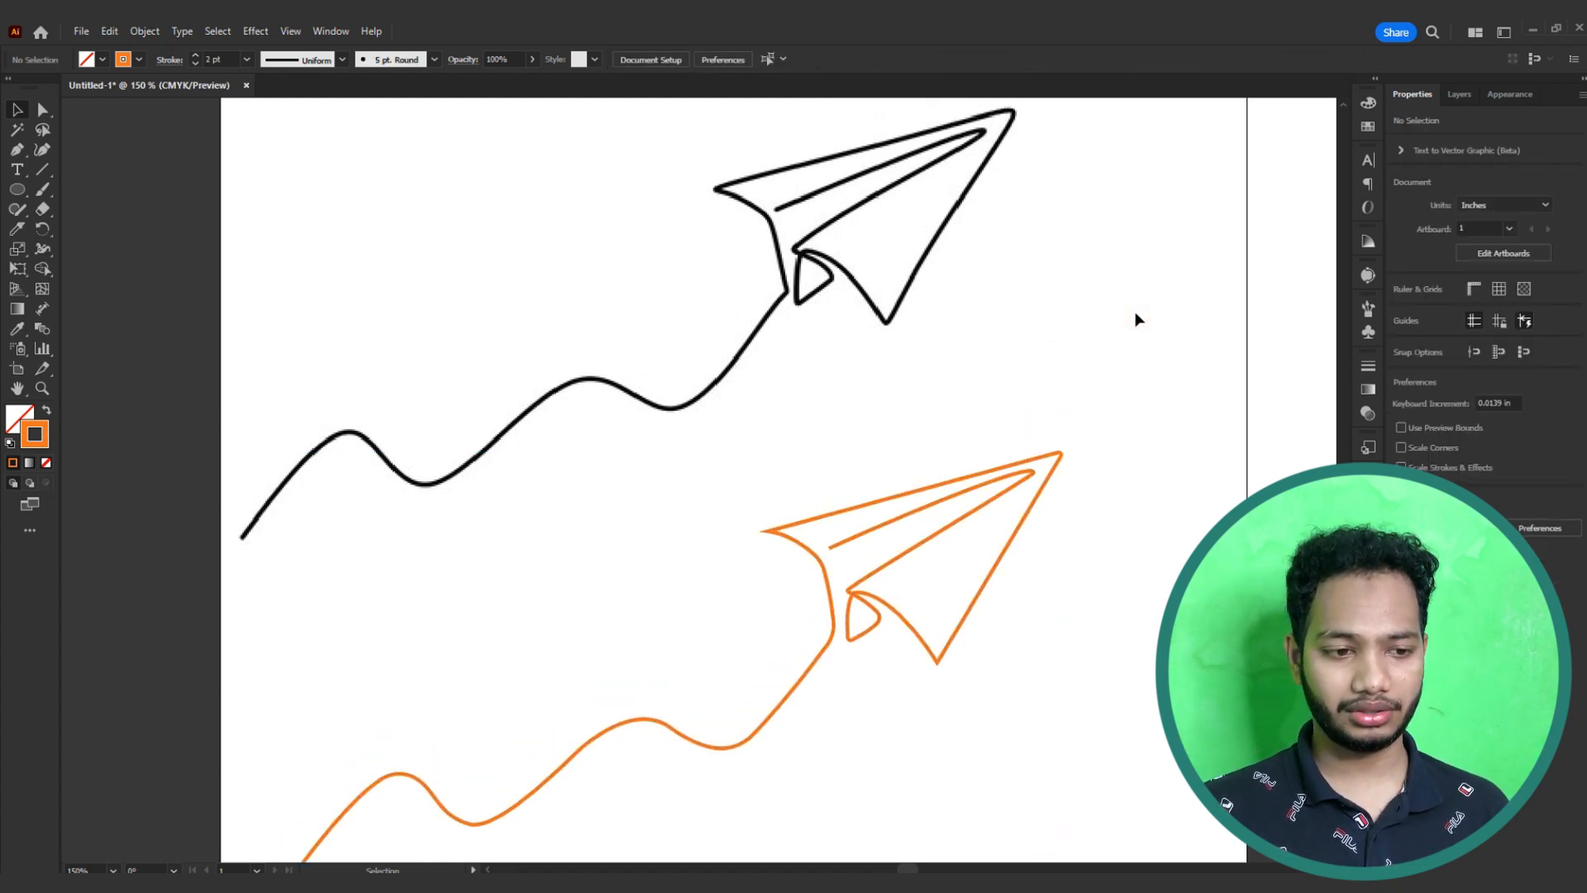
left_click(770, 532)
key("a")
left_click(792, 532)
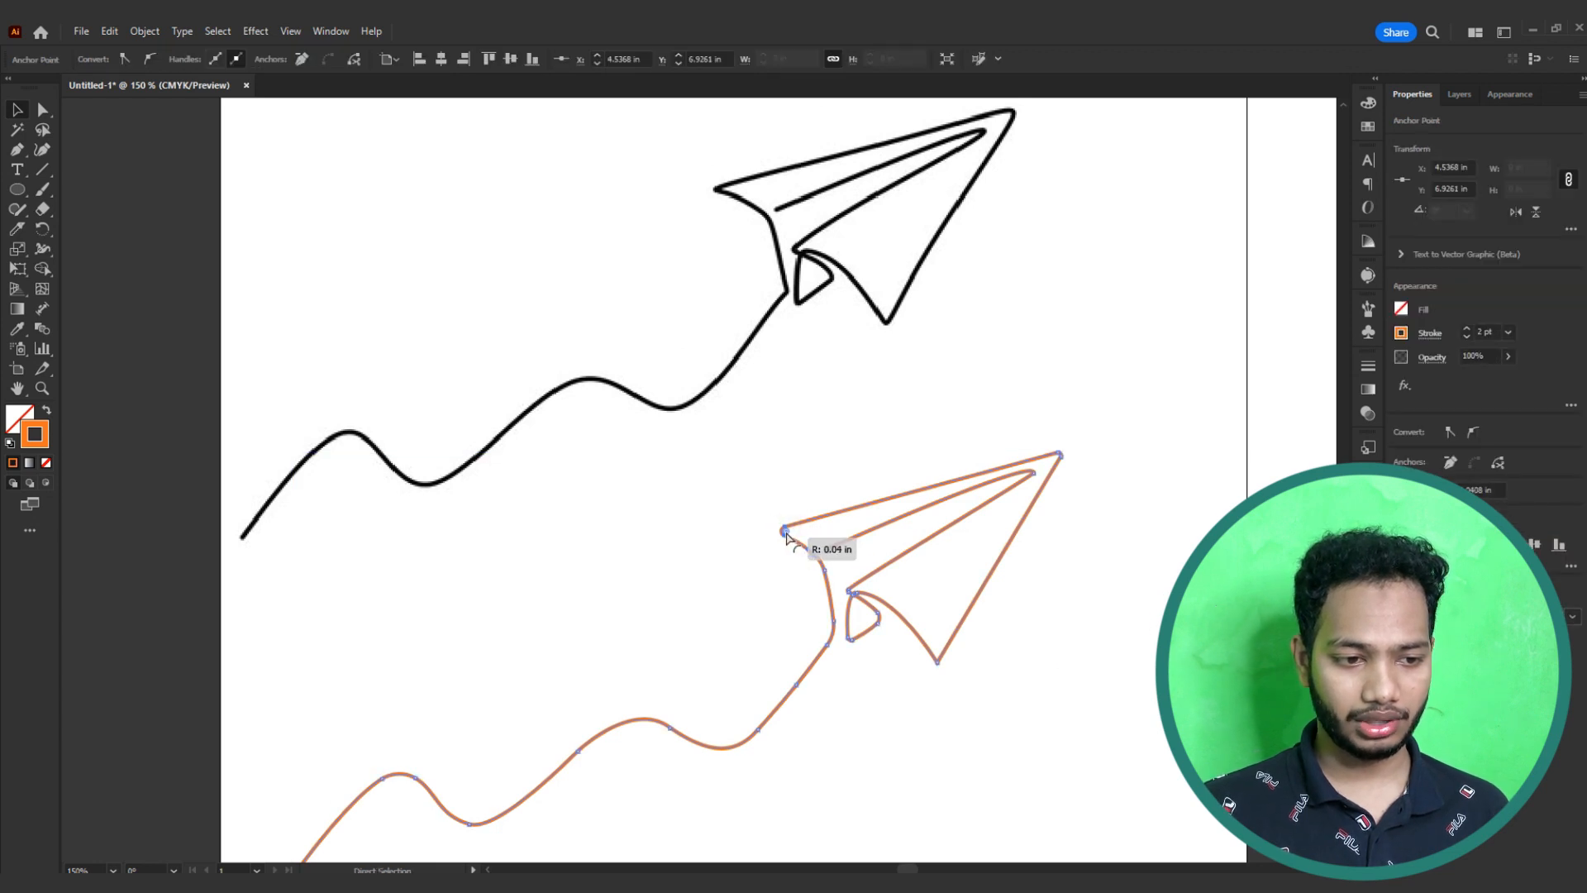
left_click(801, 471)
scroll(801, 471, "down", 1)
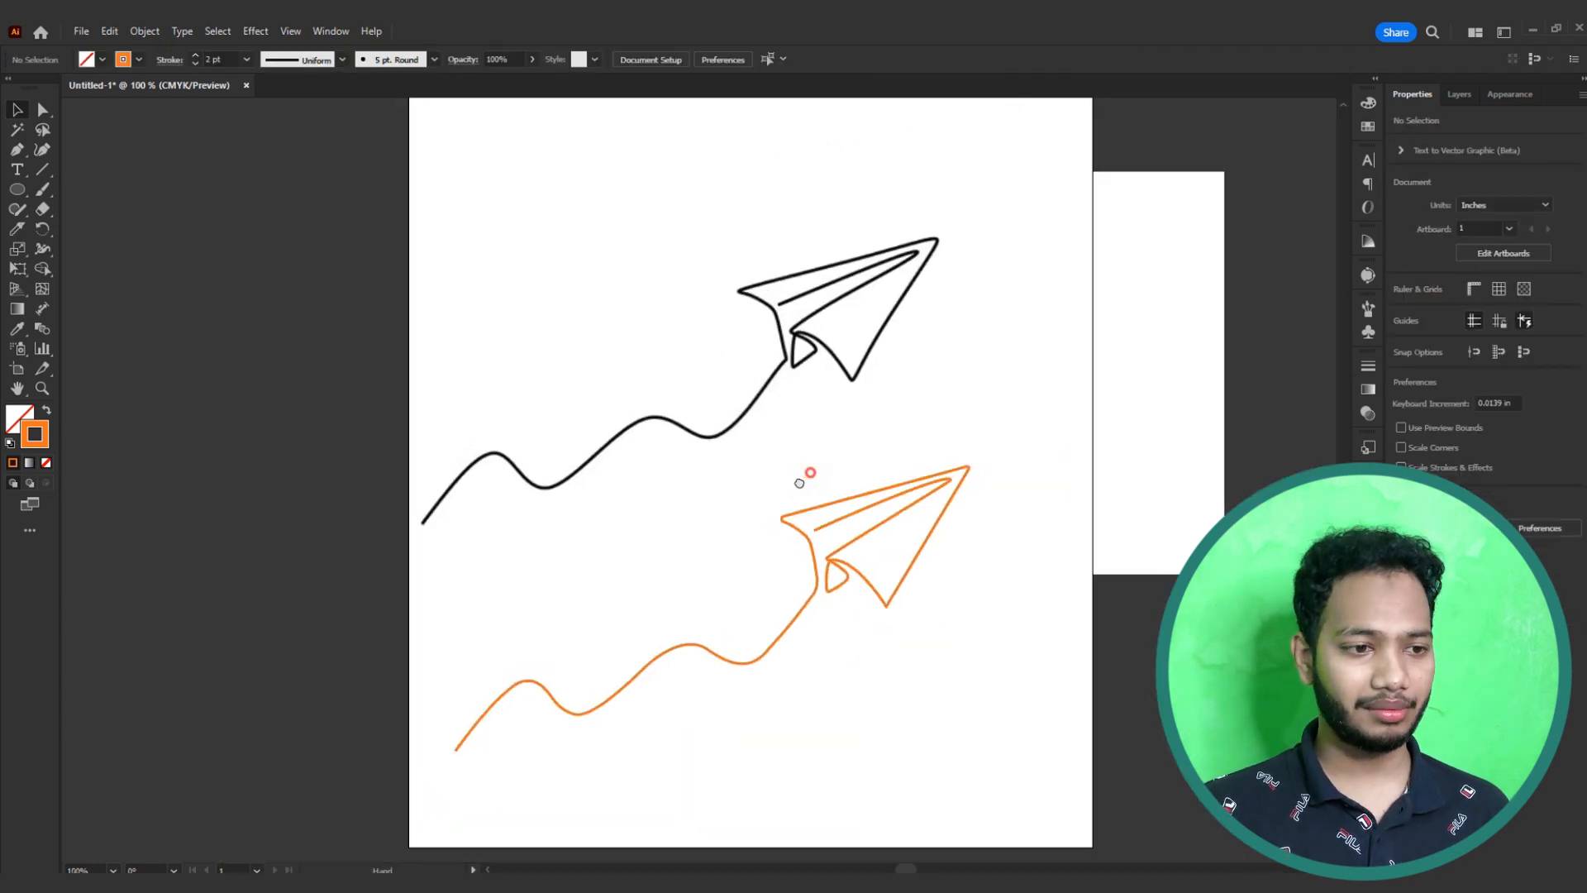
mouse_move(794, 465)
left_mouse_down()
mouse_move(862, 399)
mouse_move(814, 453)
left_mouse_up()
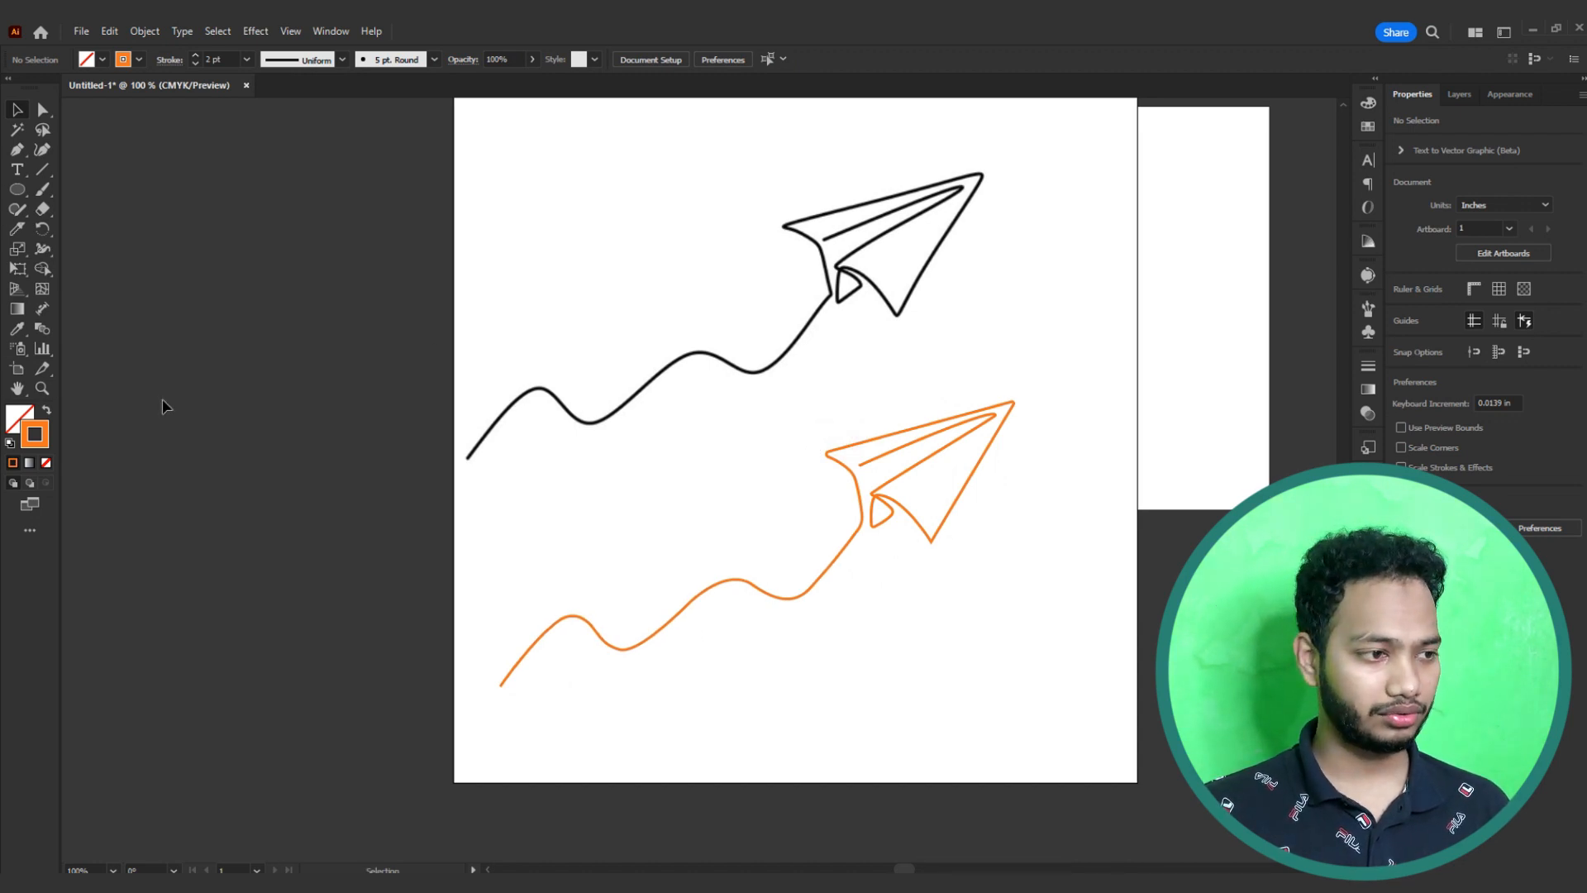
Step: Add the letter A as point text above the reference trail in Arial Narrow Bold
left_click(19, 169)
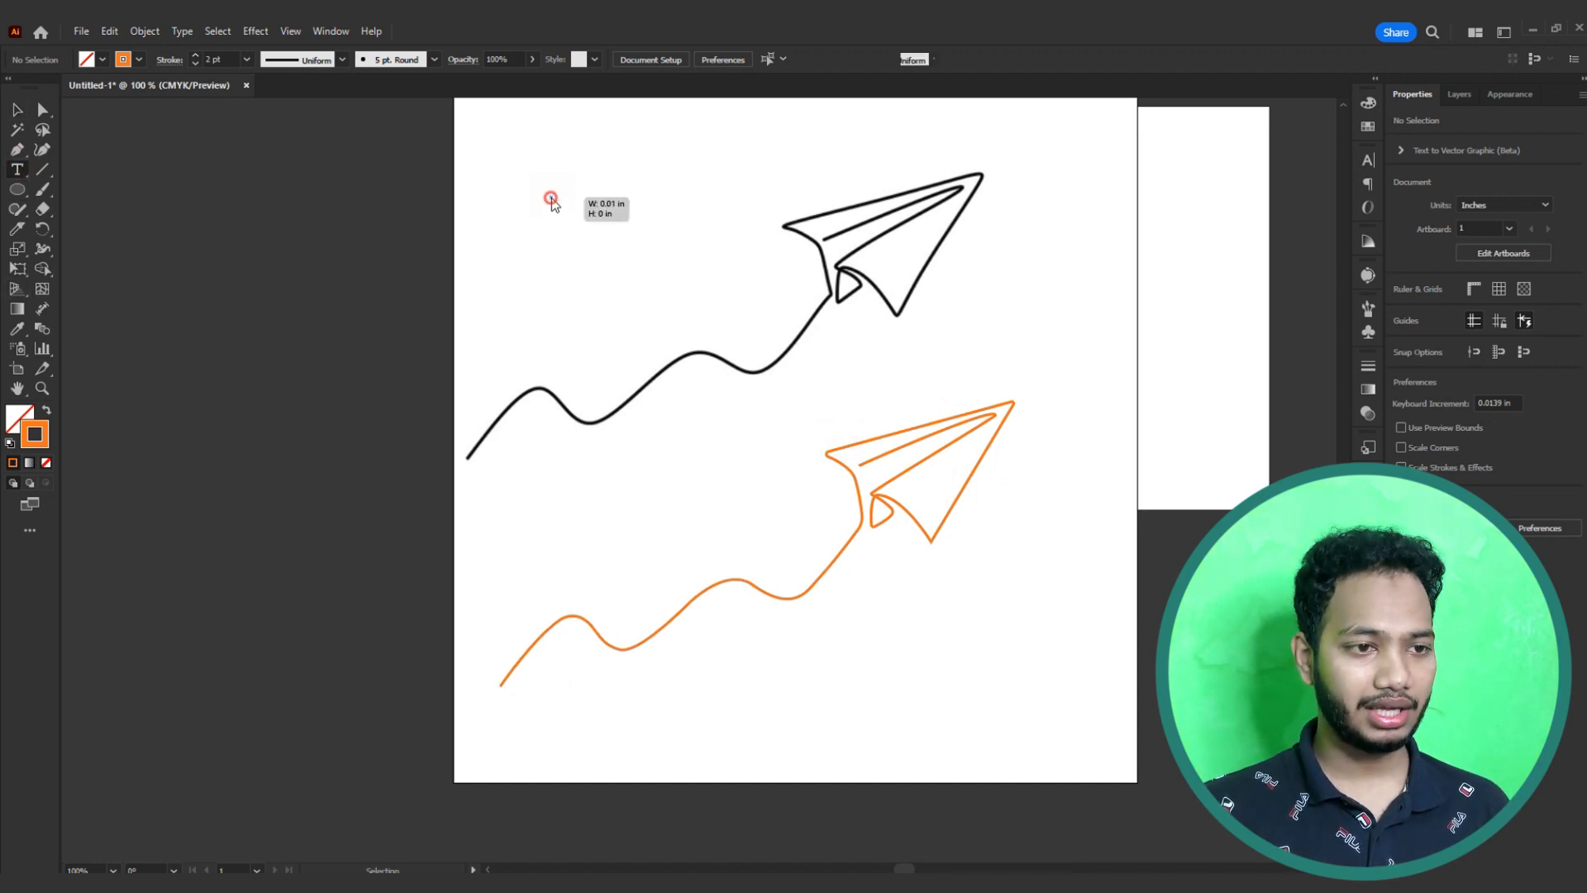
left_click(549, 202)
left_click(595, 59)
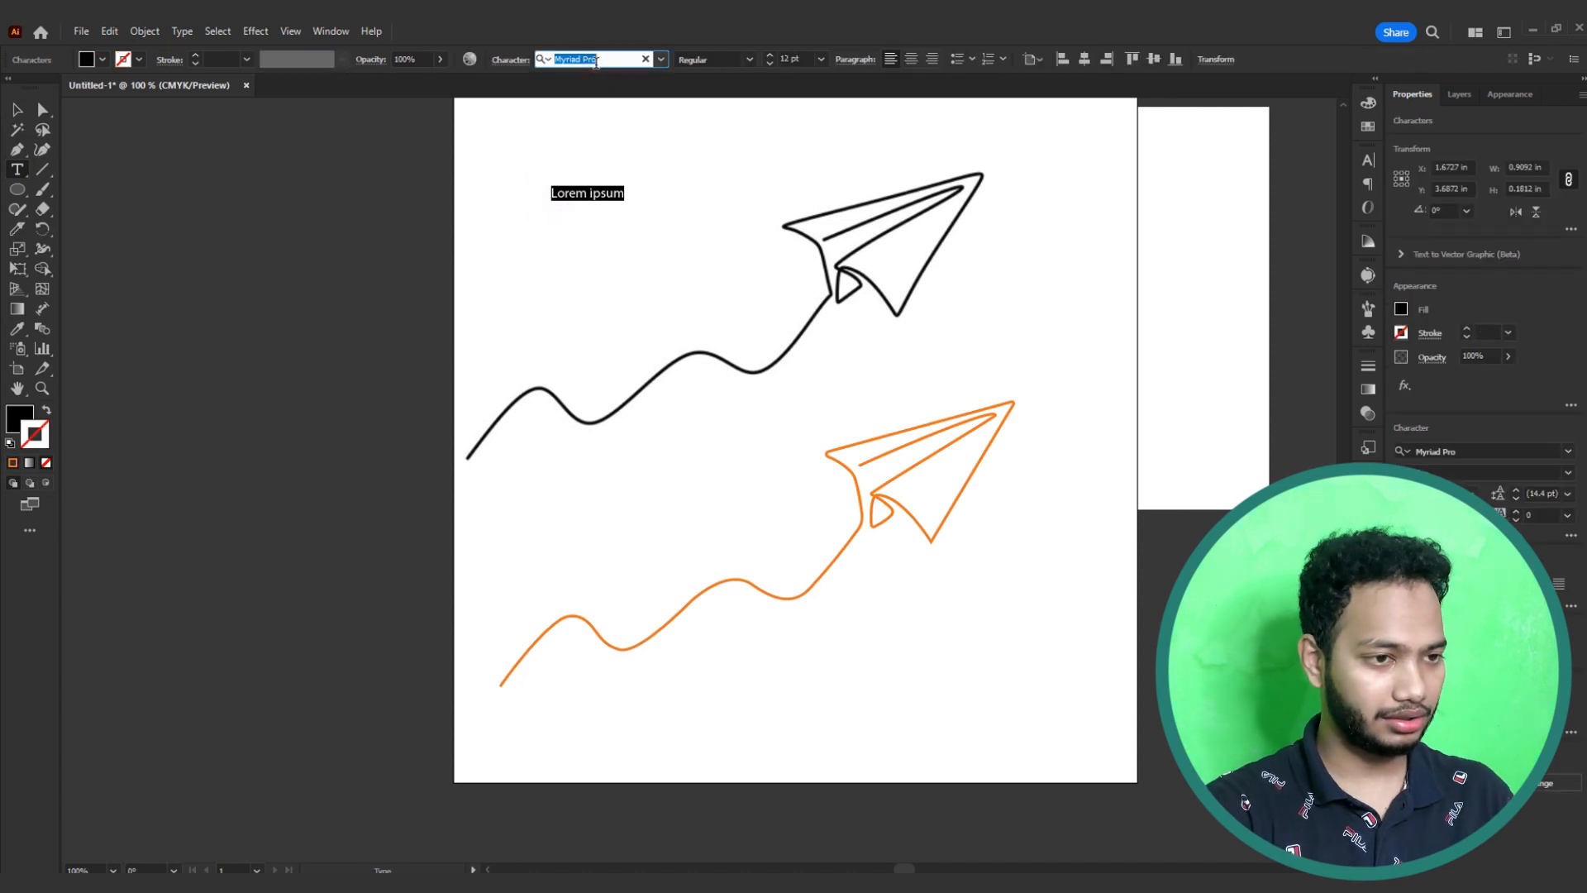
type("arri")
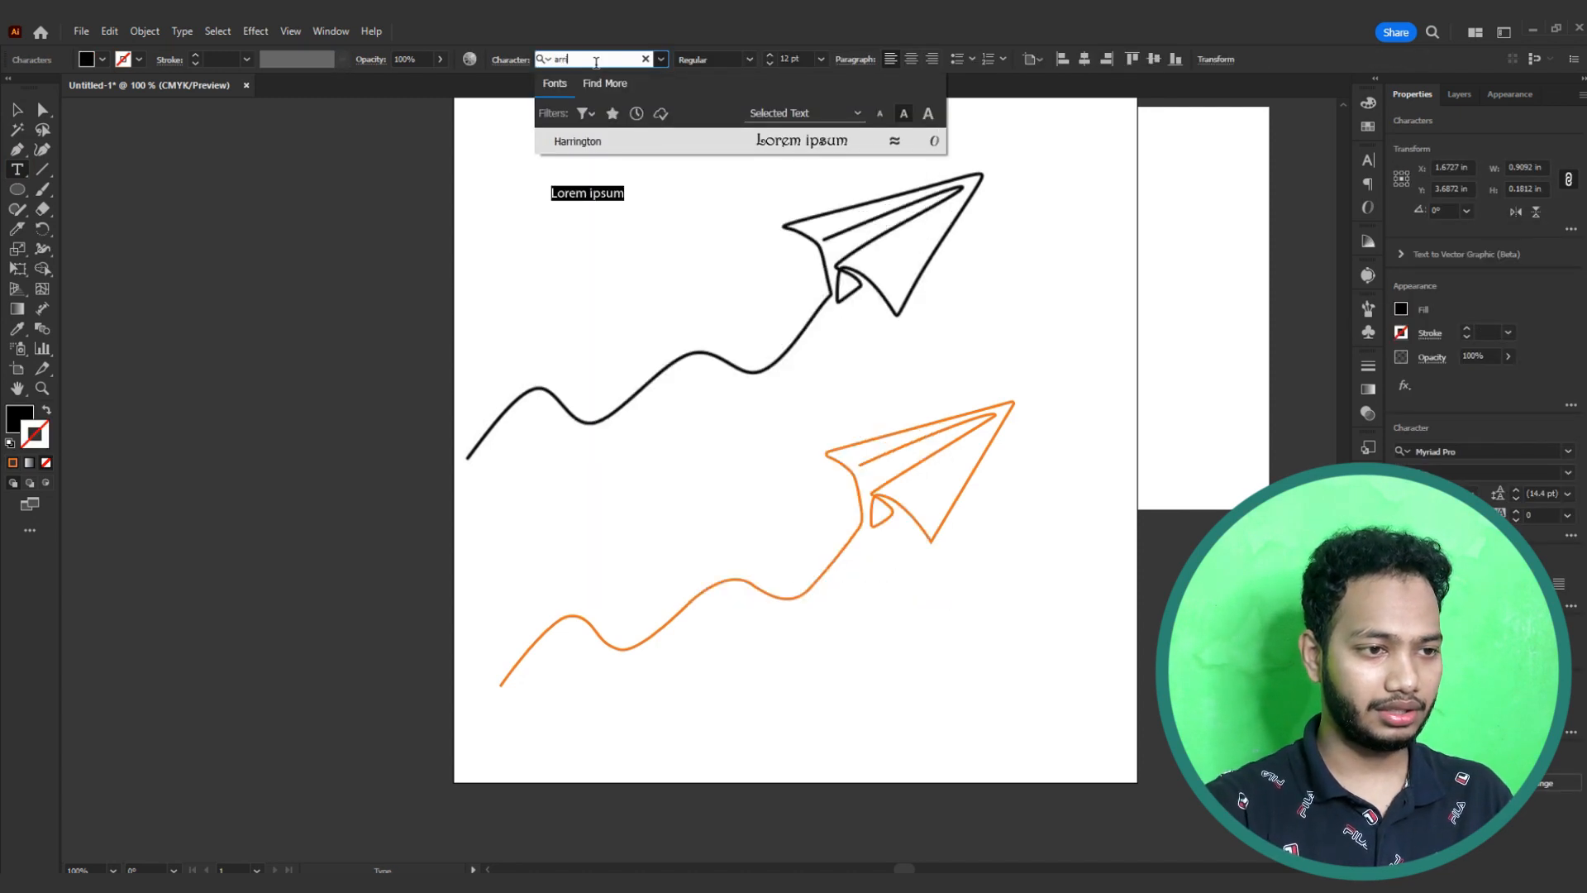
key("BackSpace")
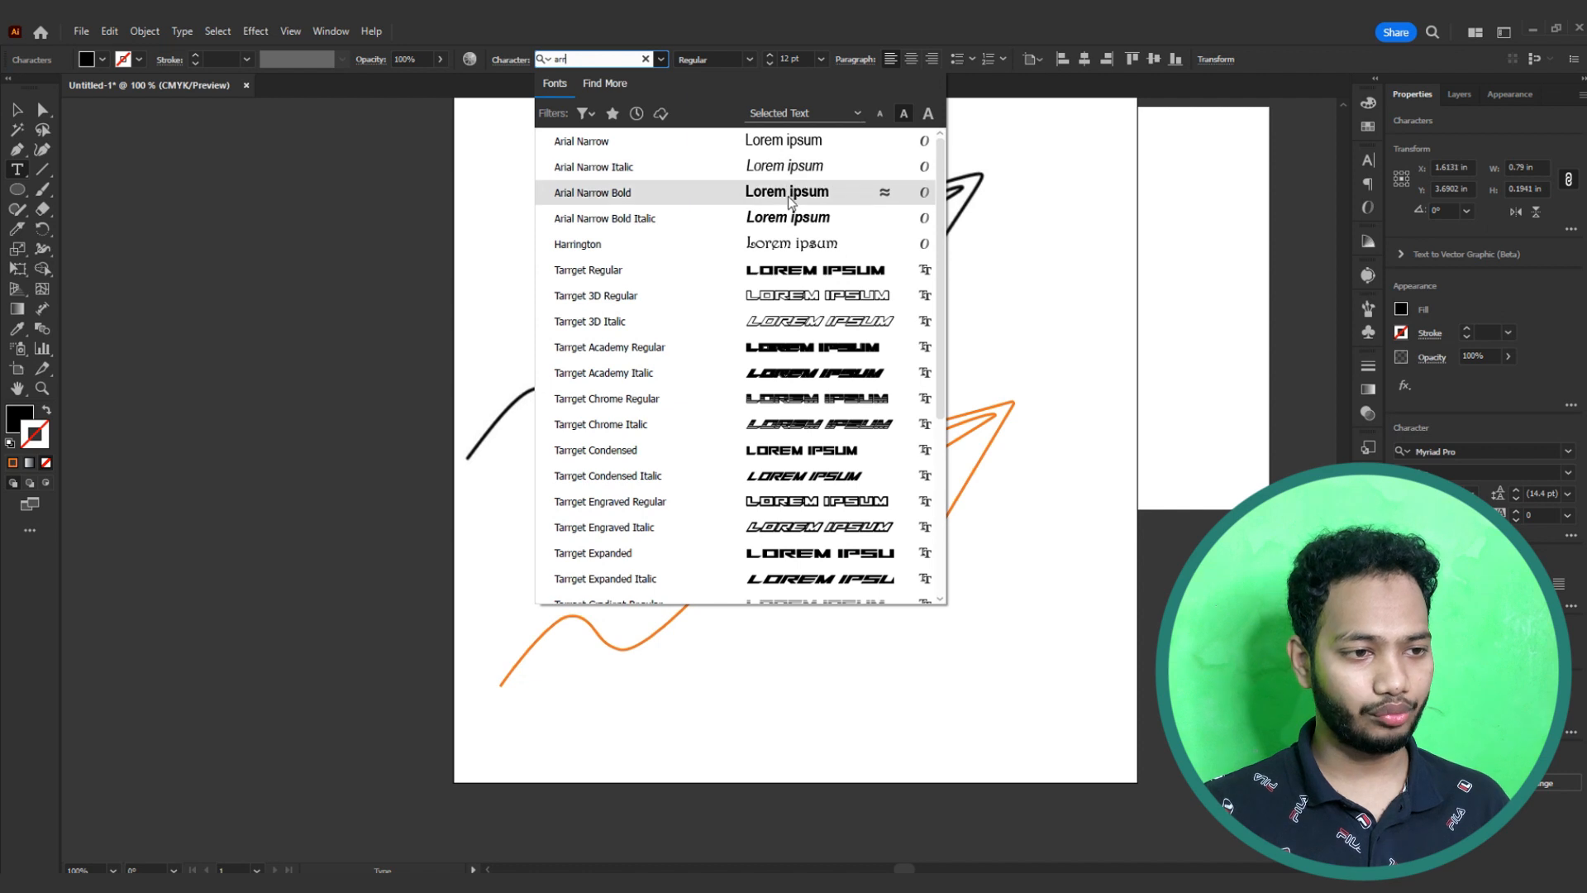
left_click(791, 204)
key("BackSpace")
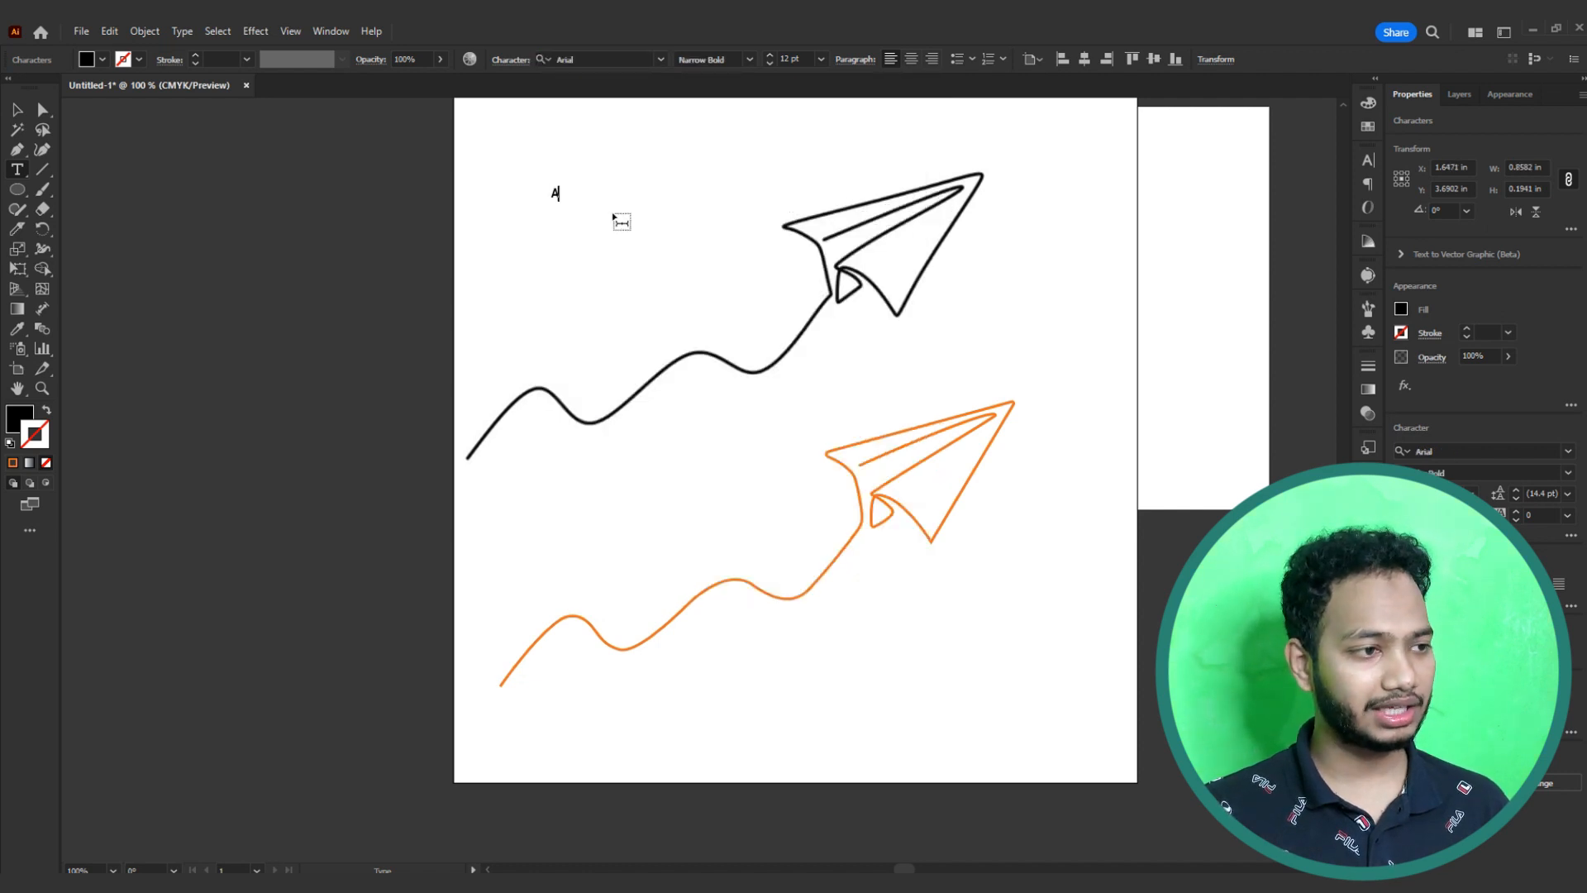
Step: Enlarge the letter to about 175 pt, move it down beside the reference plane, and replace it with a lowercase a
left_click(17, 112)
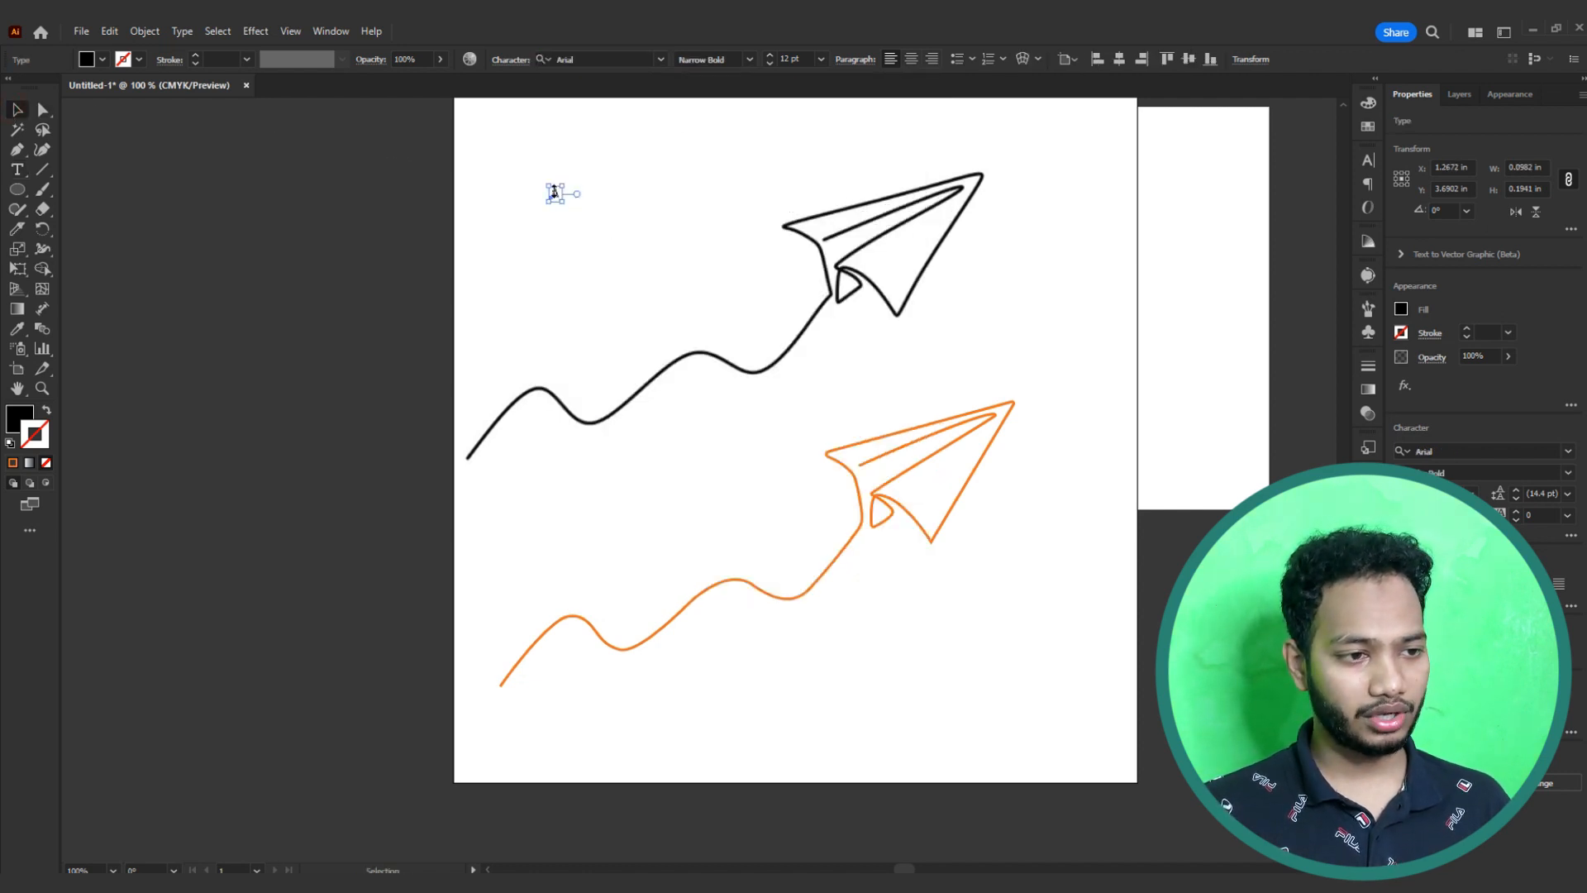
left_click_drag(560, 198, 617, 291)
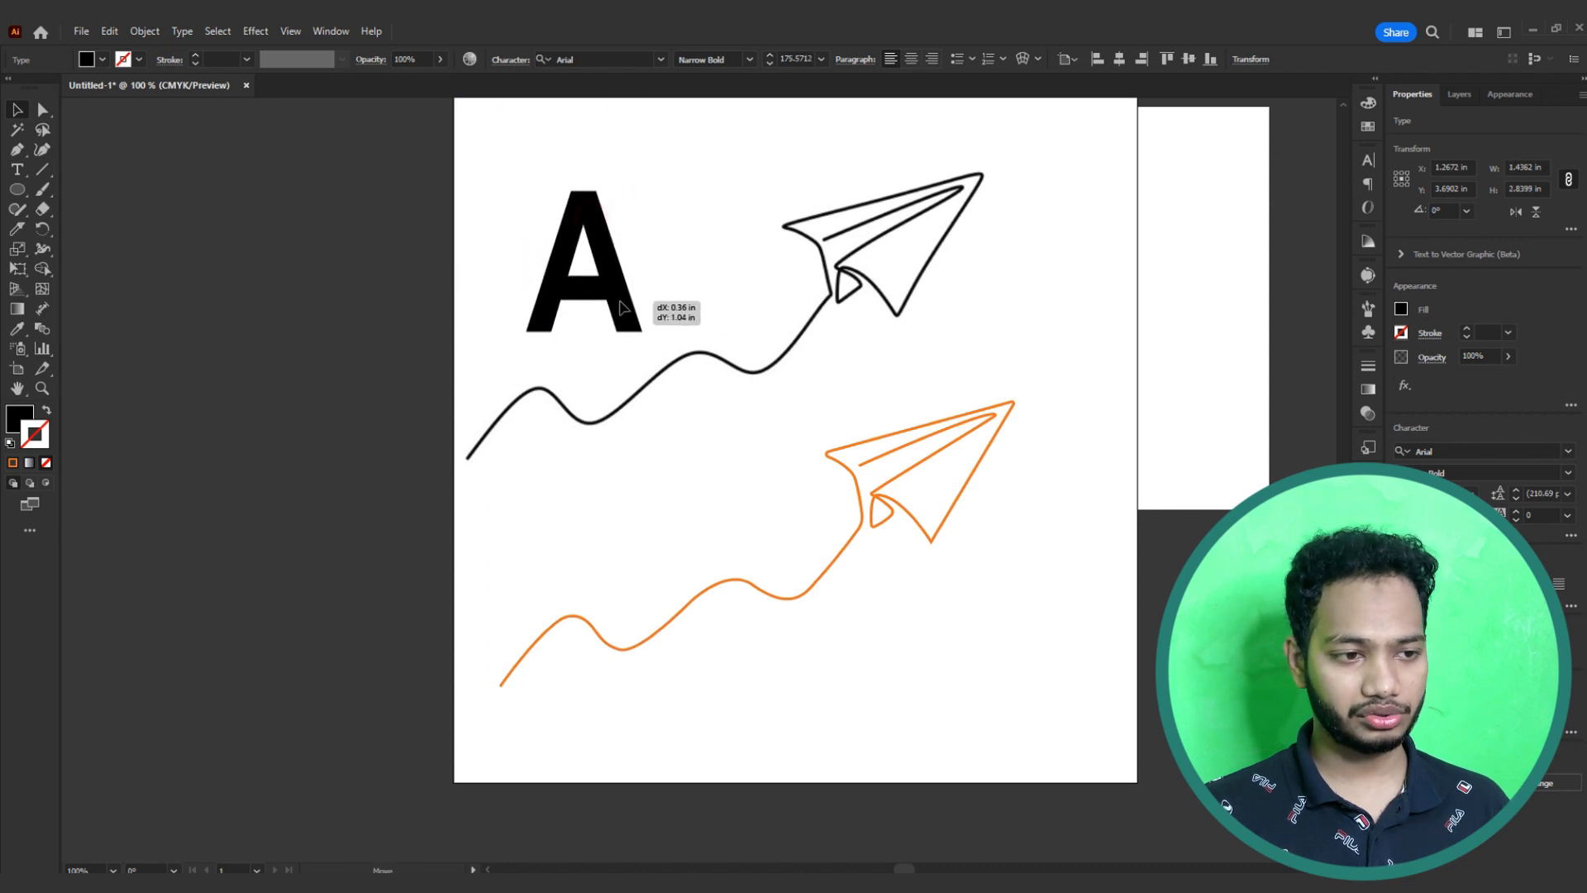
double_click(614, 271)
double_click(613, 273)
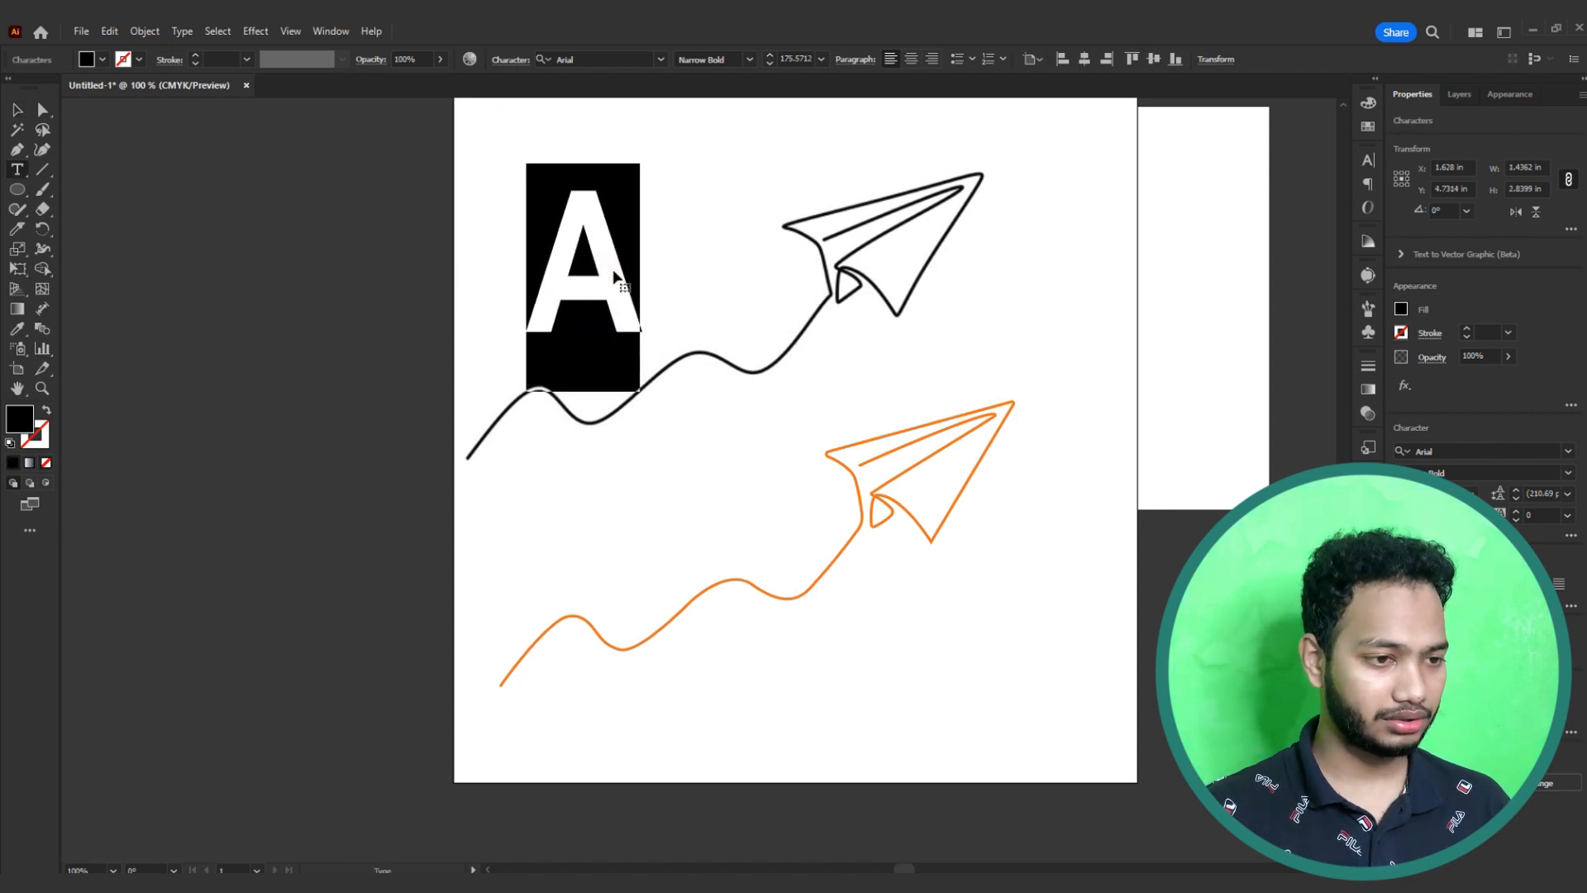
type("a")
key("Escape")
left_click(684, 259, "ctrl")
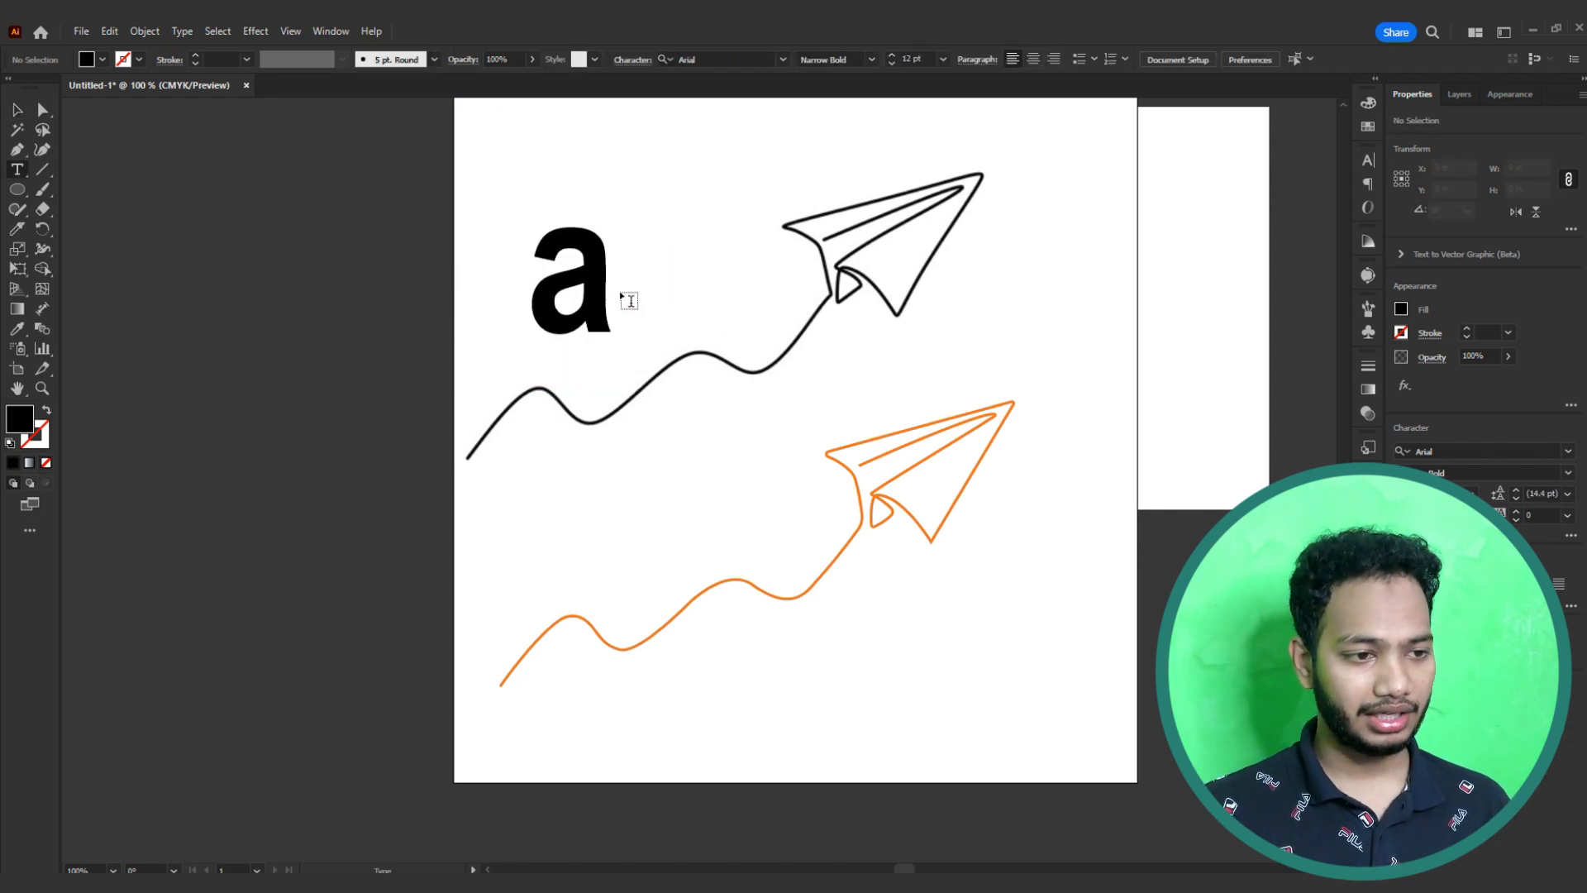
Step: Move the lowercase a up into the blank area near the artboard's upper-left corner and deselect it
key("v")
left_click(603, 302)
scroll(595, 293, "up", 2)
left_click_drag(594, 292, 682, 576)
mouse_move(682, 576)
left_mouse_down()
mouse_move(631, 386)
mouse_move(698, 461)
left_mouse_up()
left_click(707, 364, "ctrl")
scroll(622, 369, "up", 2)
Step: Sample the traced plane's no-fill, orange 2 pt stroke appearance with the Eyedropper for the next path
left_click_drag(928, 599, 497, 123)
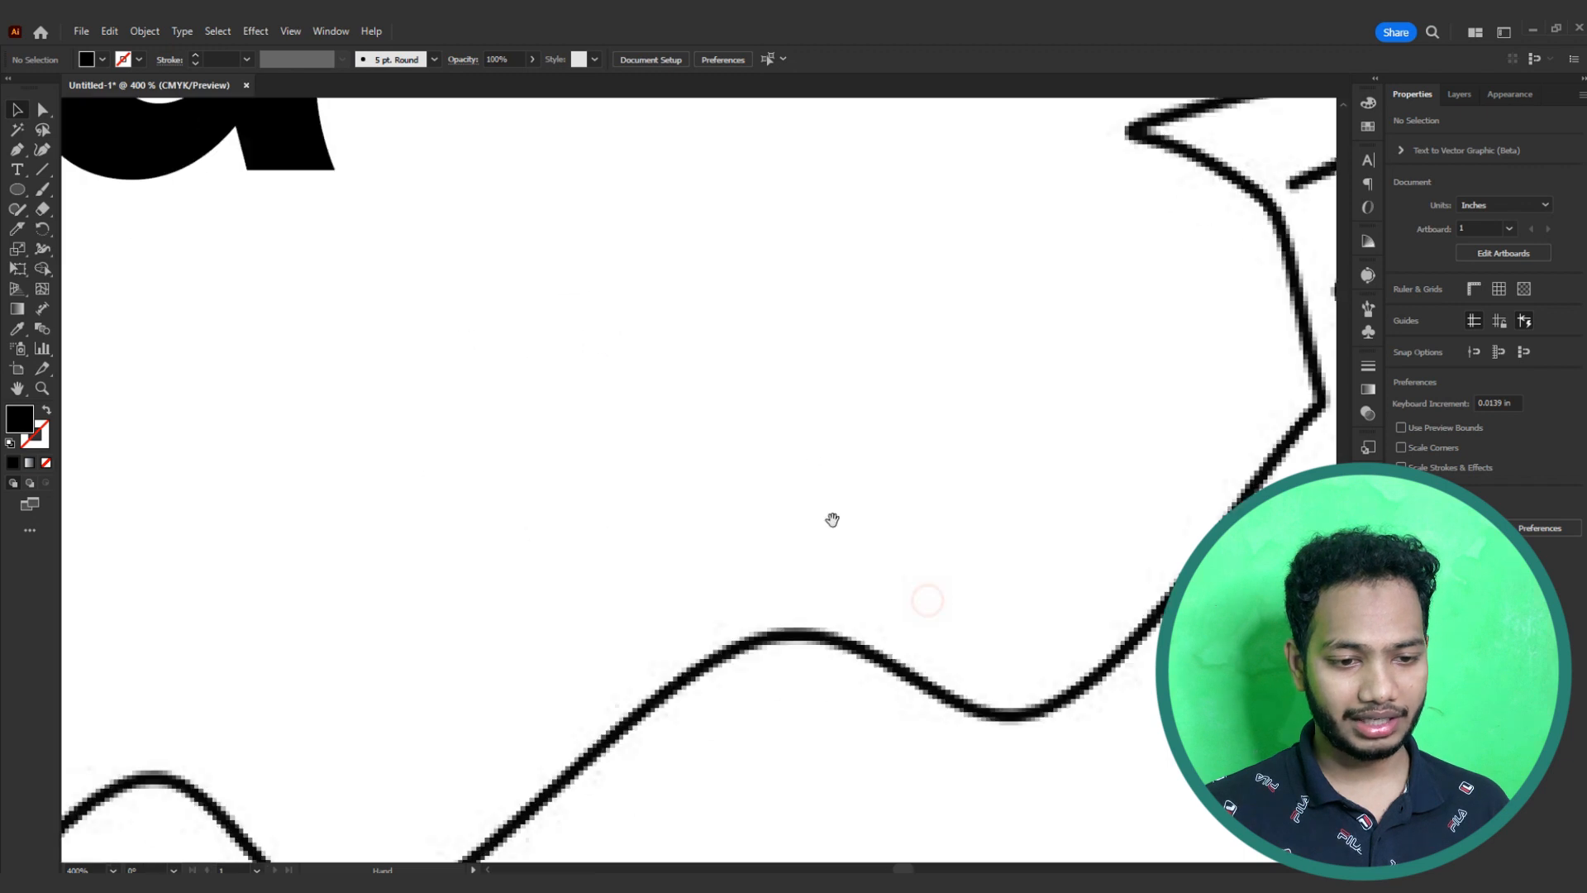
left_click_drag(911, 628, 634, 115)
mouse_move(553, 284)
left_mouse_down()
mouse_move(658, 379)
mouse_move(854, 808)
left_mouse_up()
left_click_drag(492, 348, 701, 530)
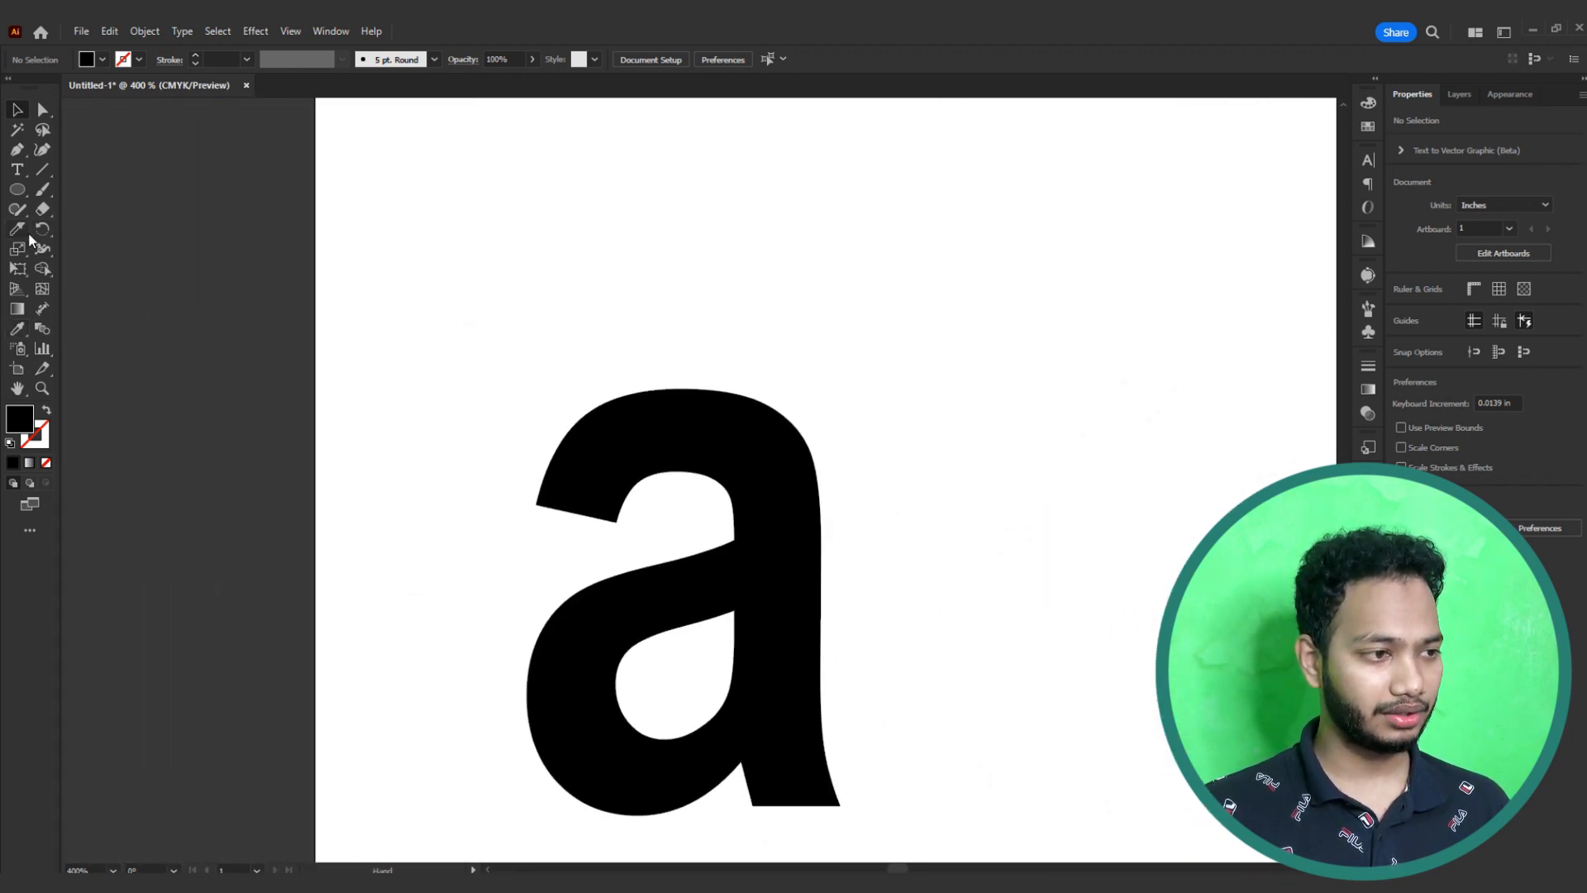
left_click(16, 150)
scroll(674, 457, "down", 2)
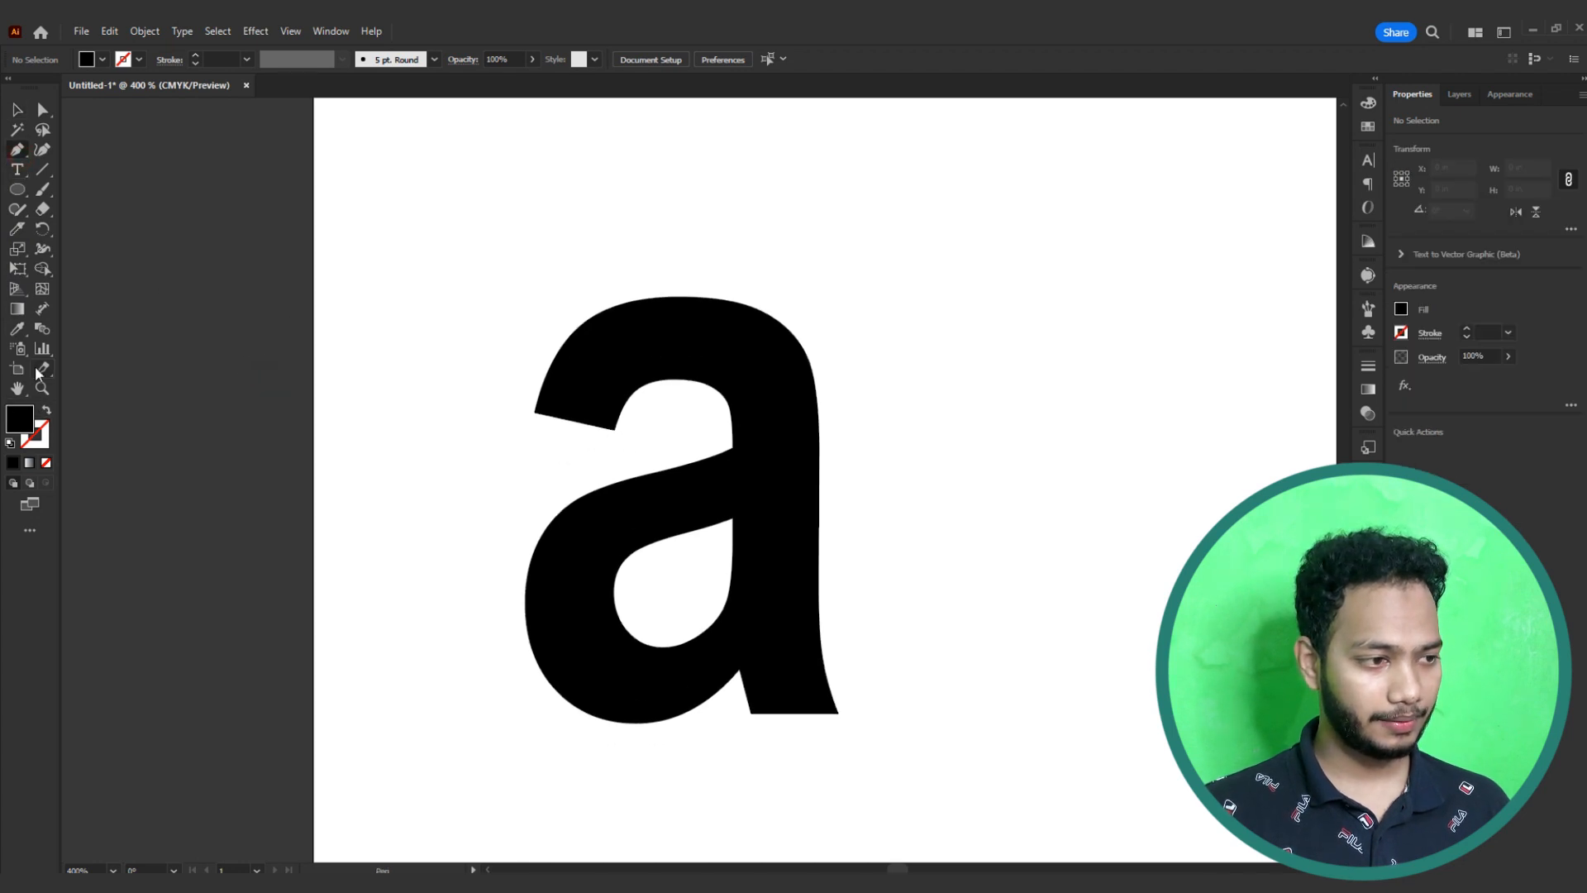
scroll(597, 487, "down", 3)
left_click_drag(963, 649, 742, 334)
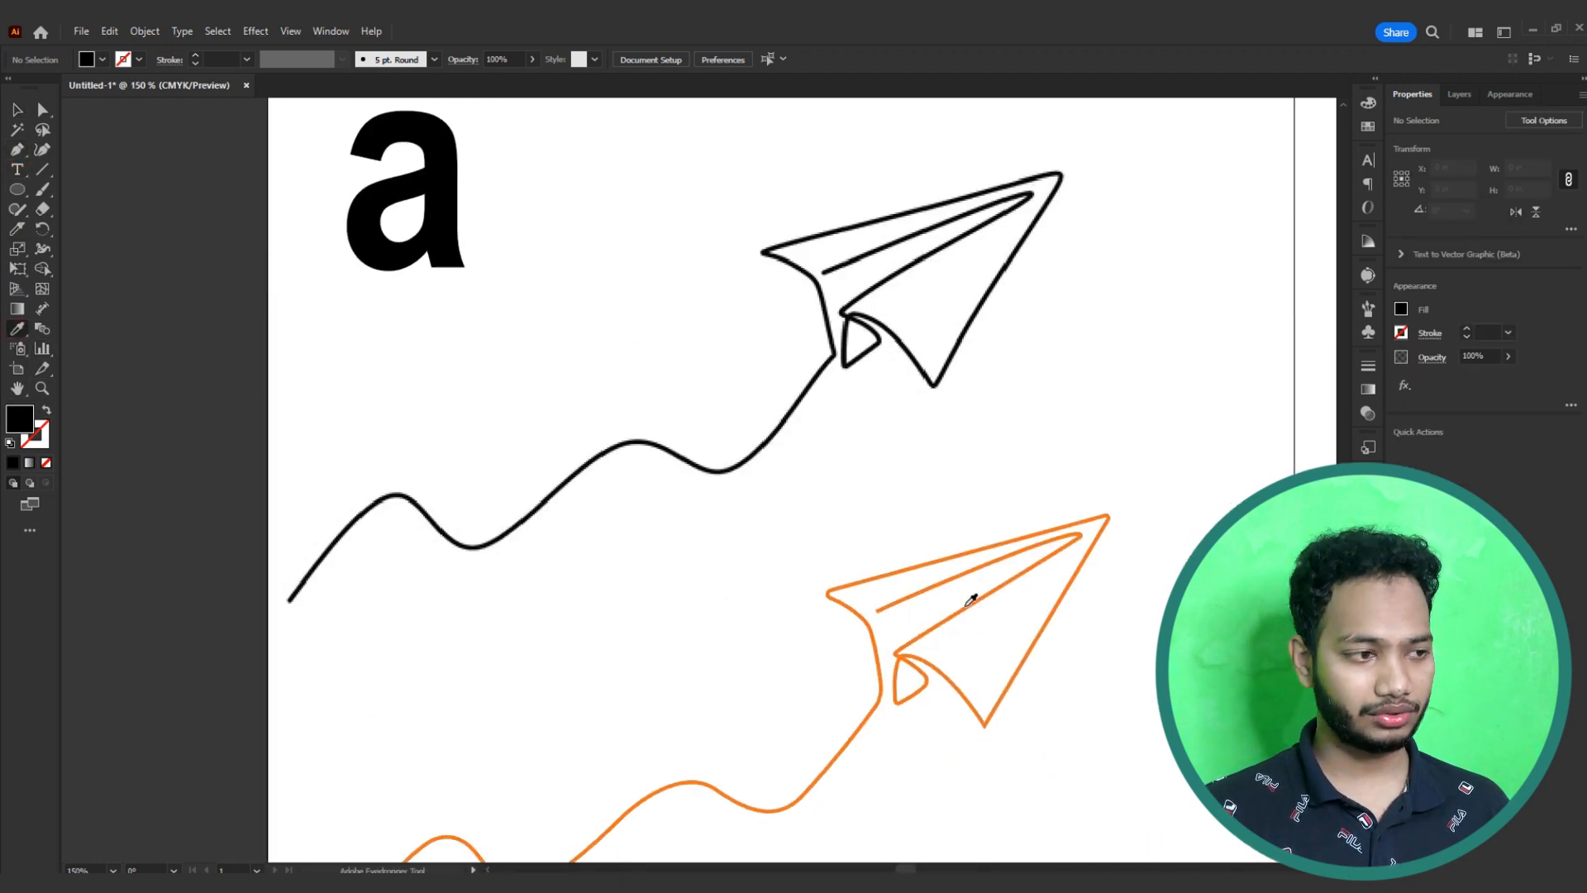
left_click(976, 605)
Step: Trace the lowercase a with the Pen tool across its upper terminal and around to a curved anchor at its top, using a 1 pt stroke
left_click_drag(554, 377, 569, 565)
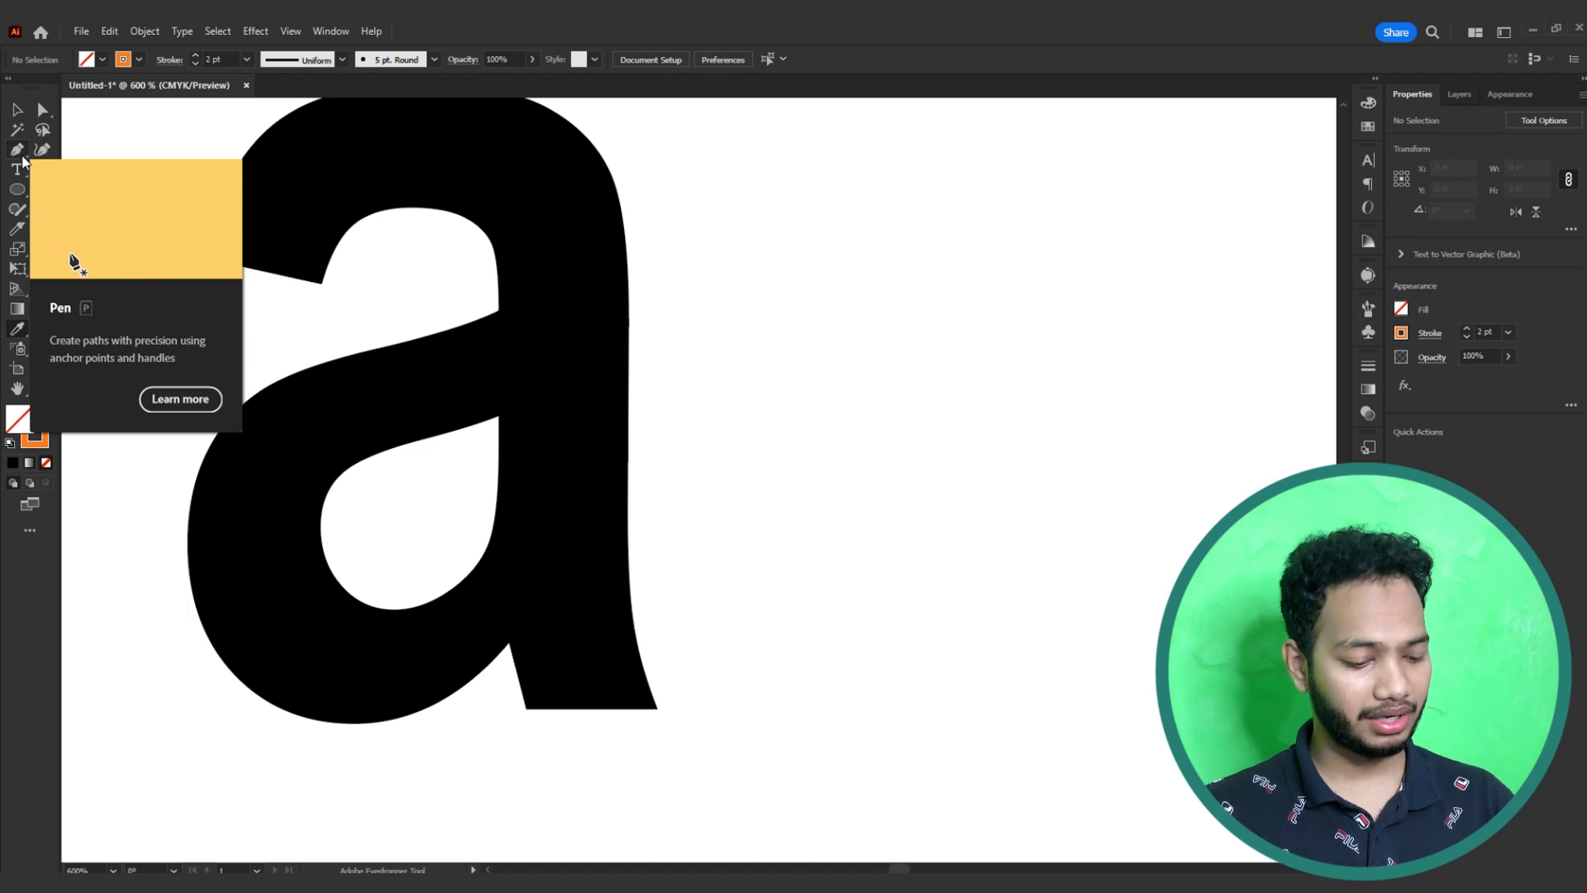
left_click_drag(241, 229, 301, 373)
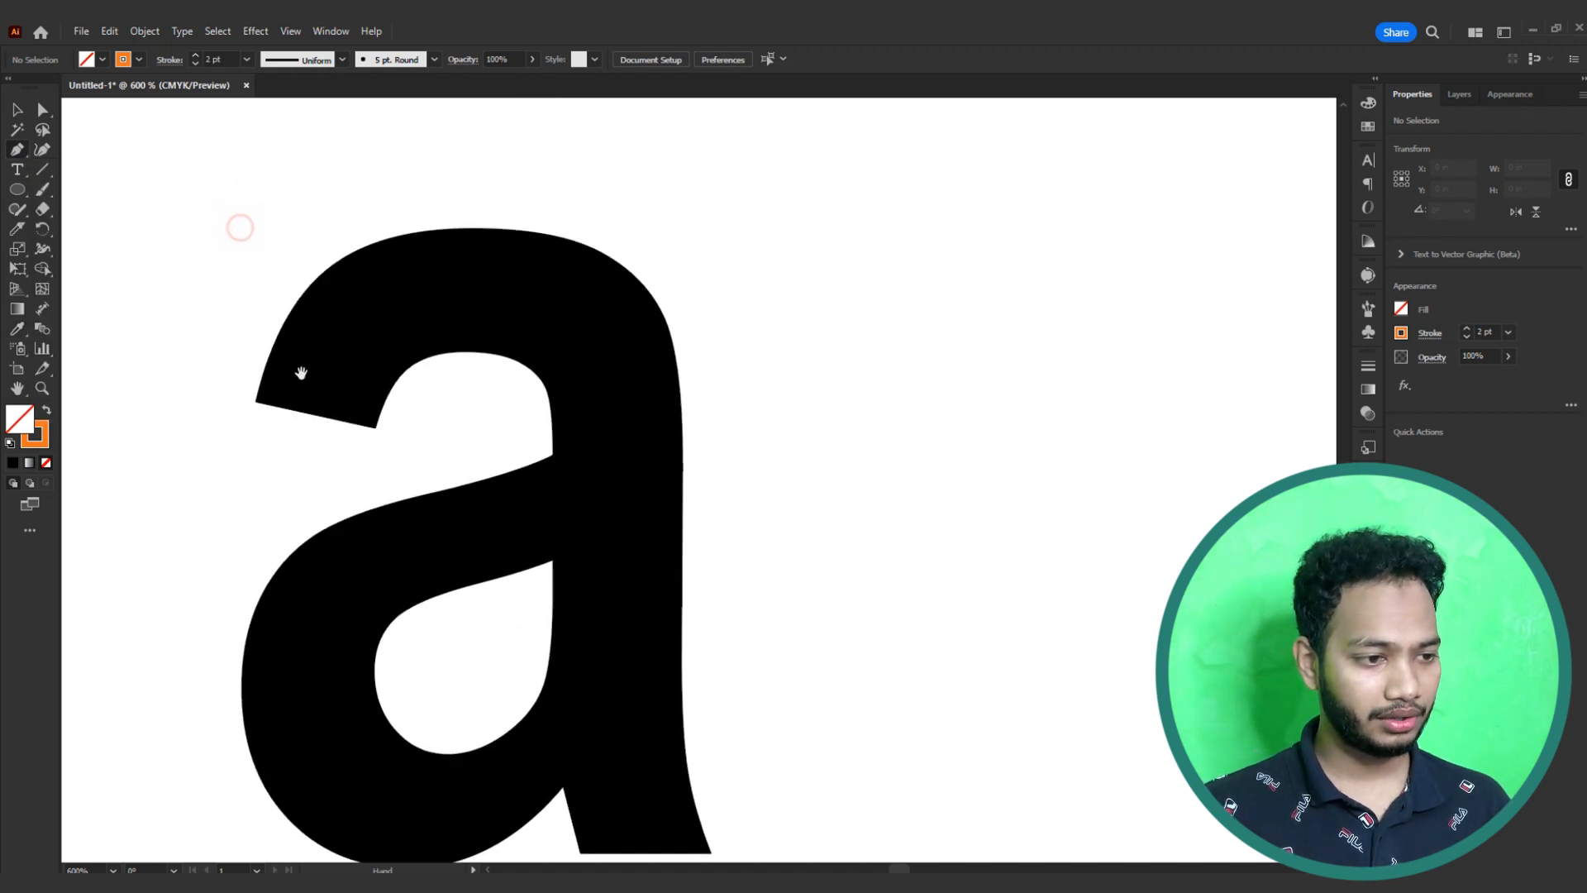
left_click(373, 427)
left_click(255, 405)
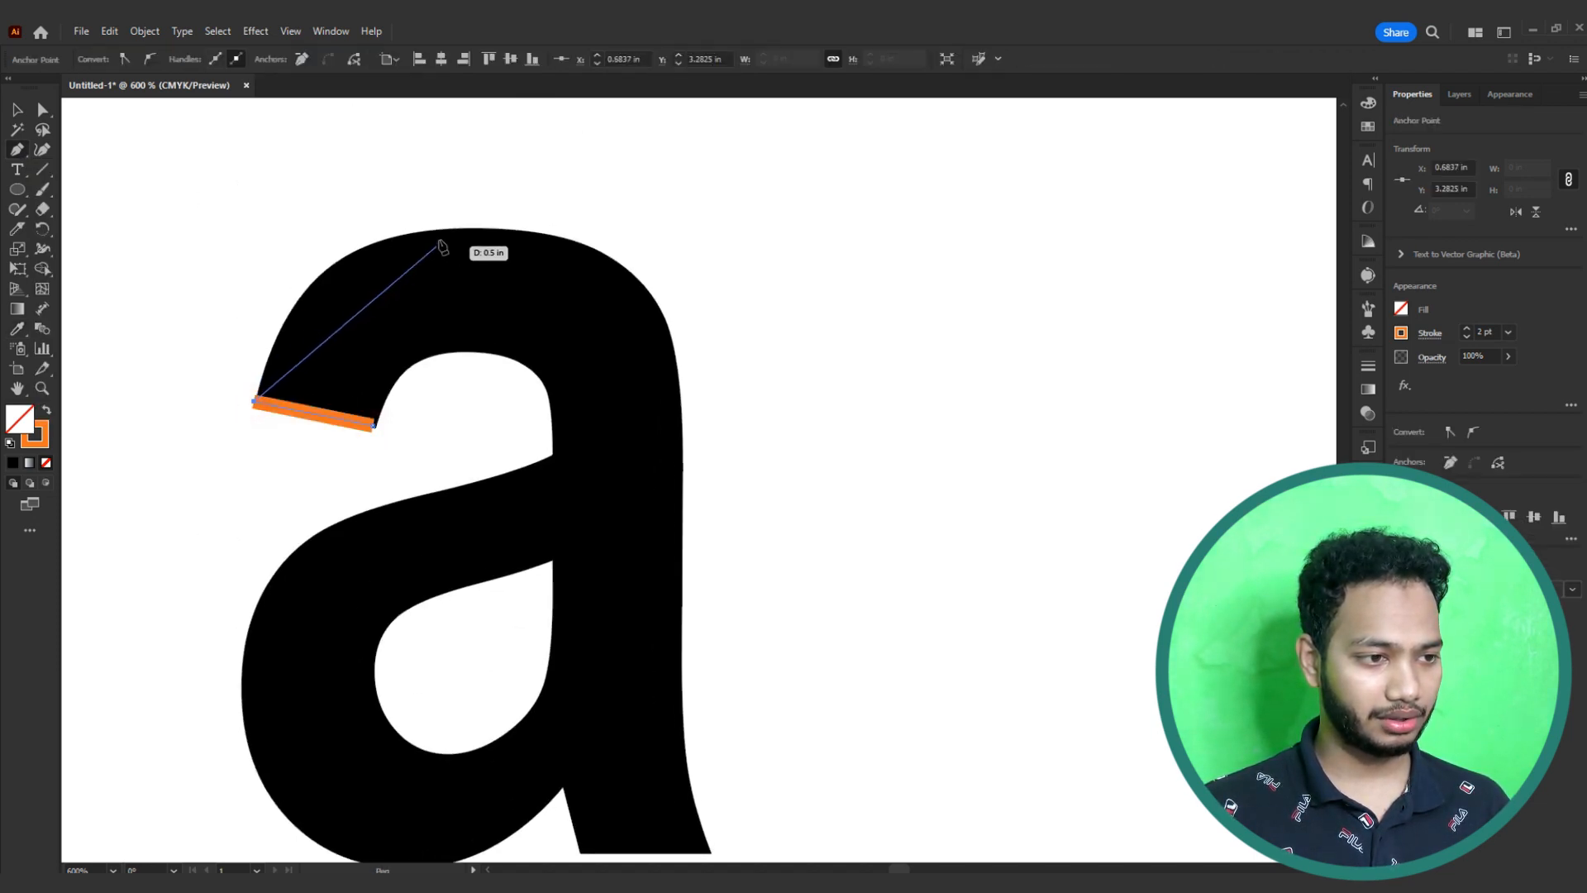
left_click_drag(451, 229, 625, 233)
key("Down")
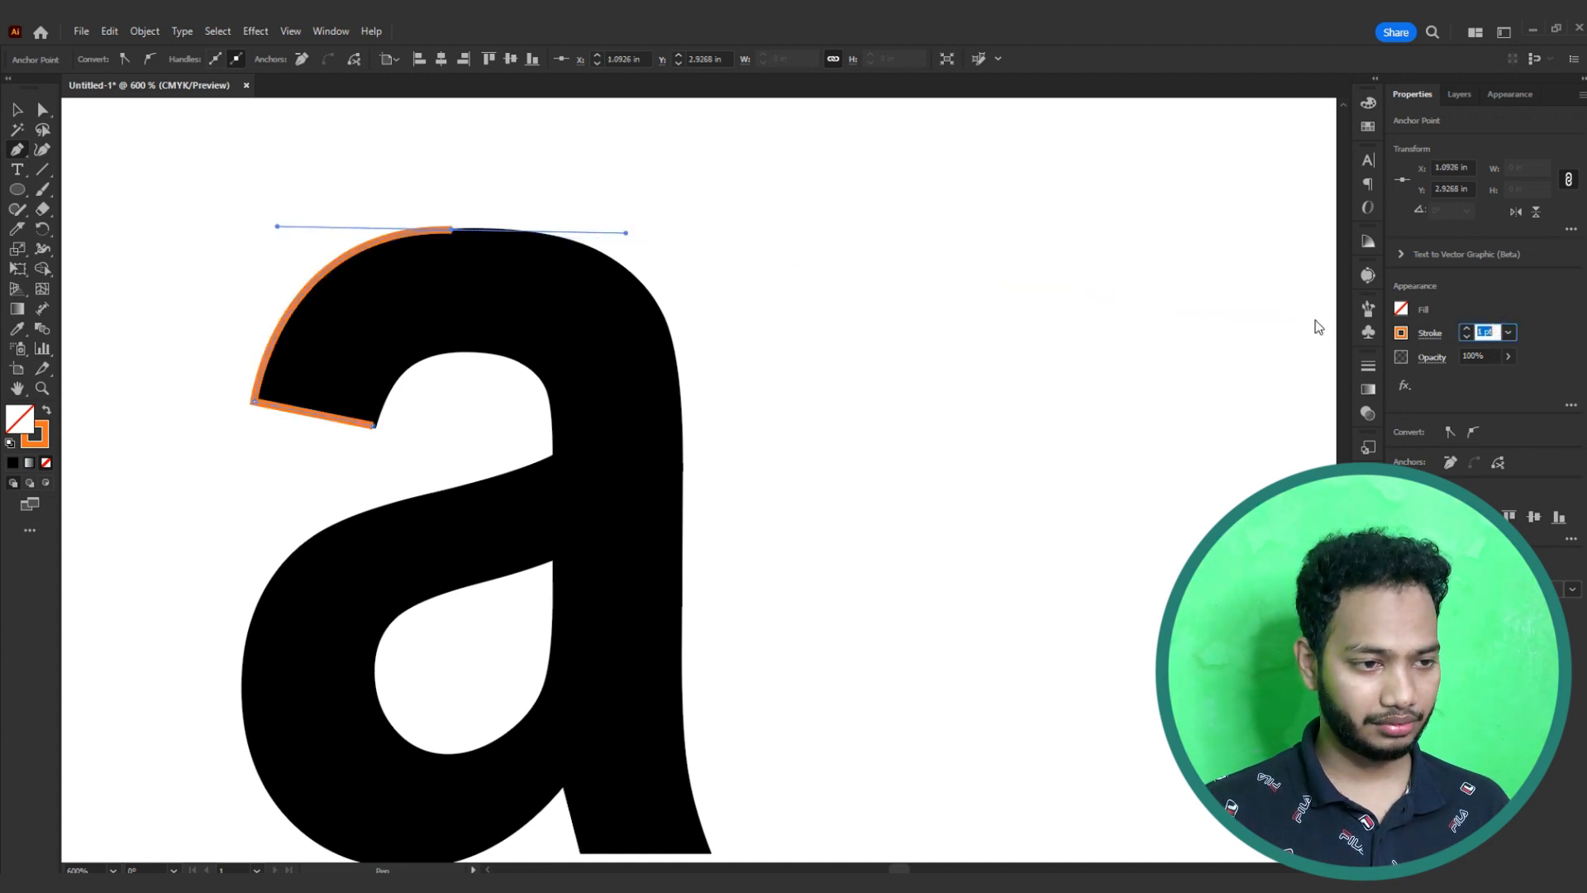
Step: Continue the Pen tool trace down the outer edge of the letter's stem to the curved tip of its foot, leaving the path open
left_click_drag(683, 431, 699, 598)
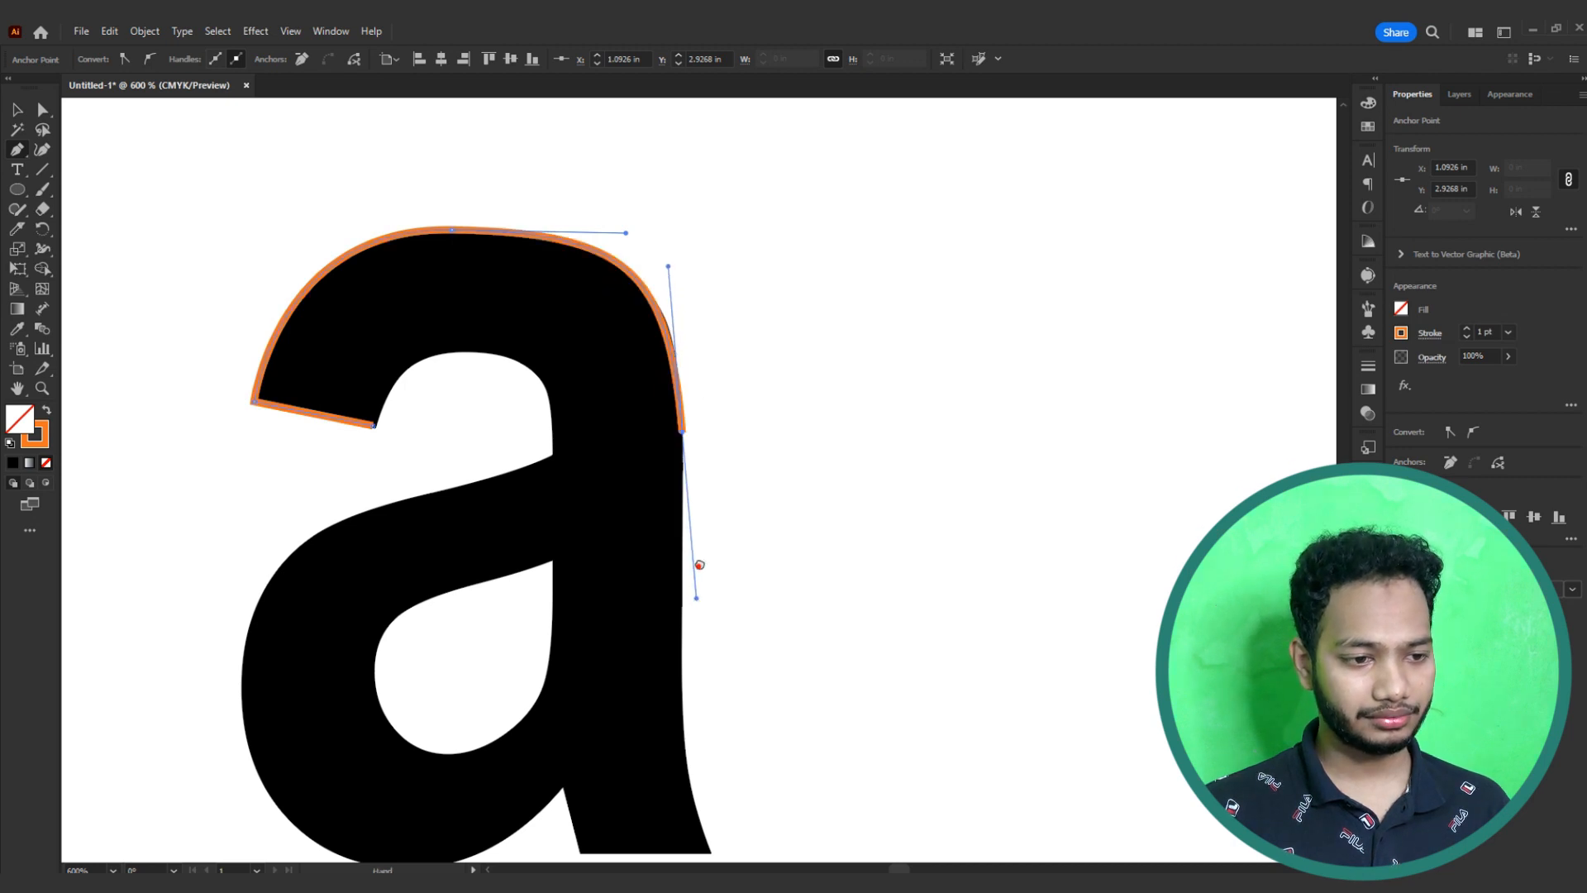
scroll(696, 562, "down", 3)
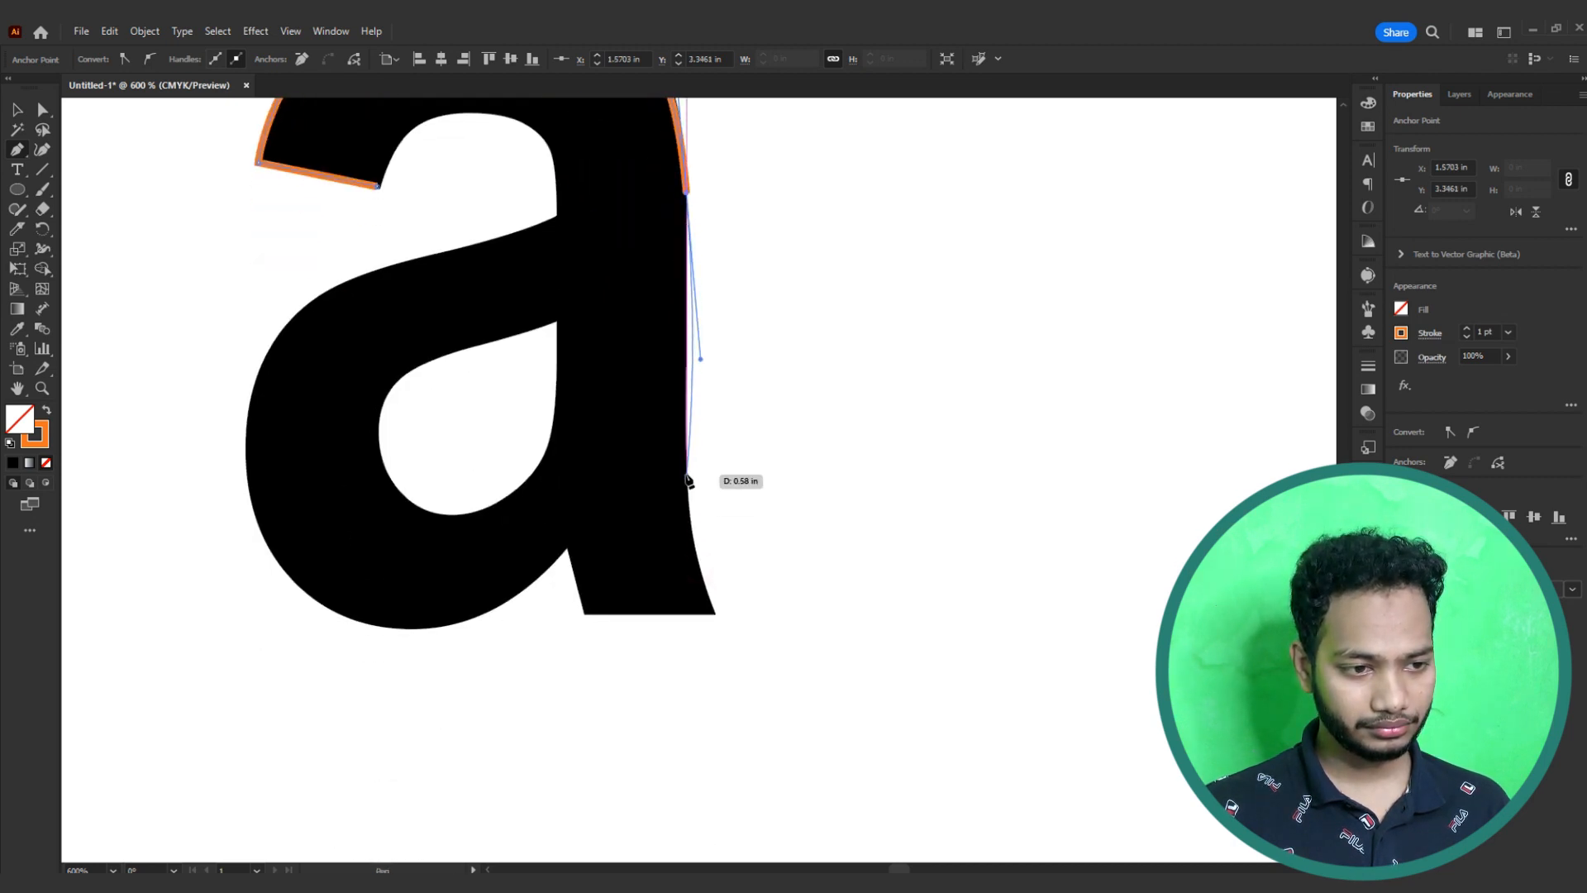
left_click(687, 360)
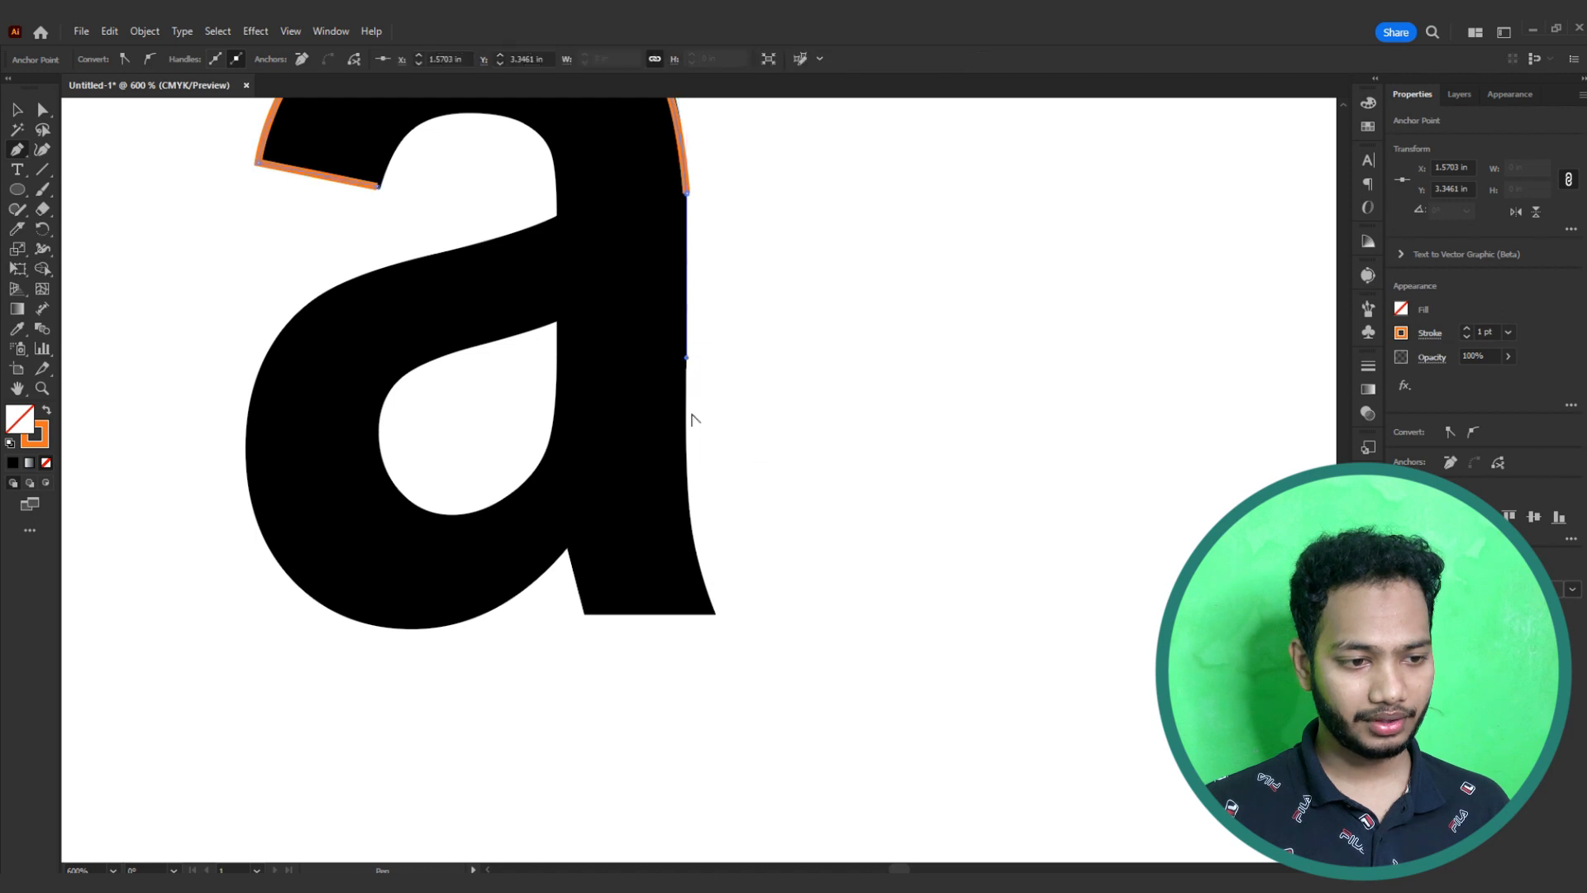
left_click(687, 480)
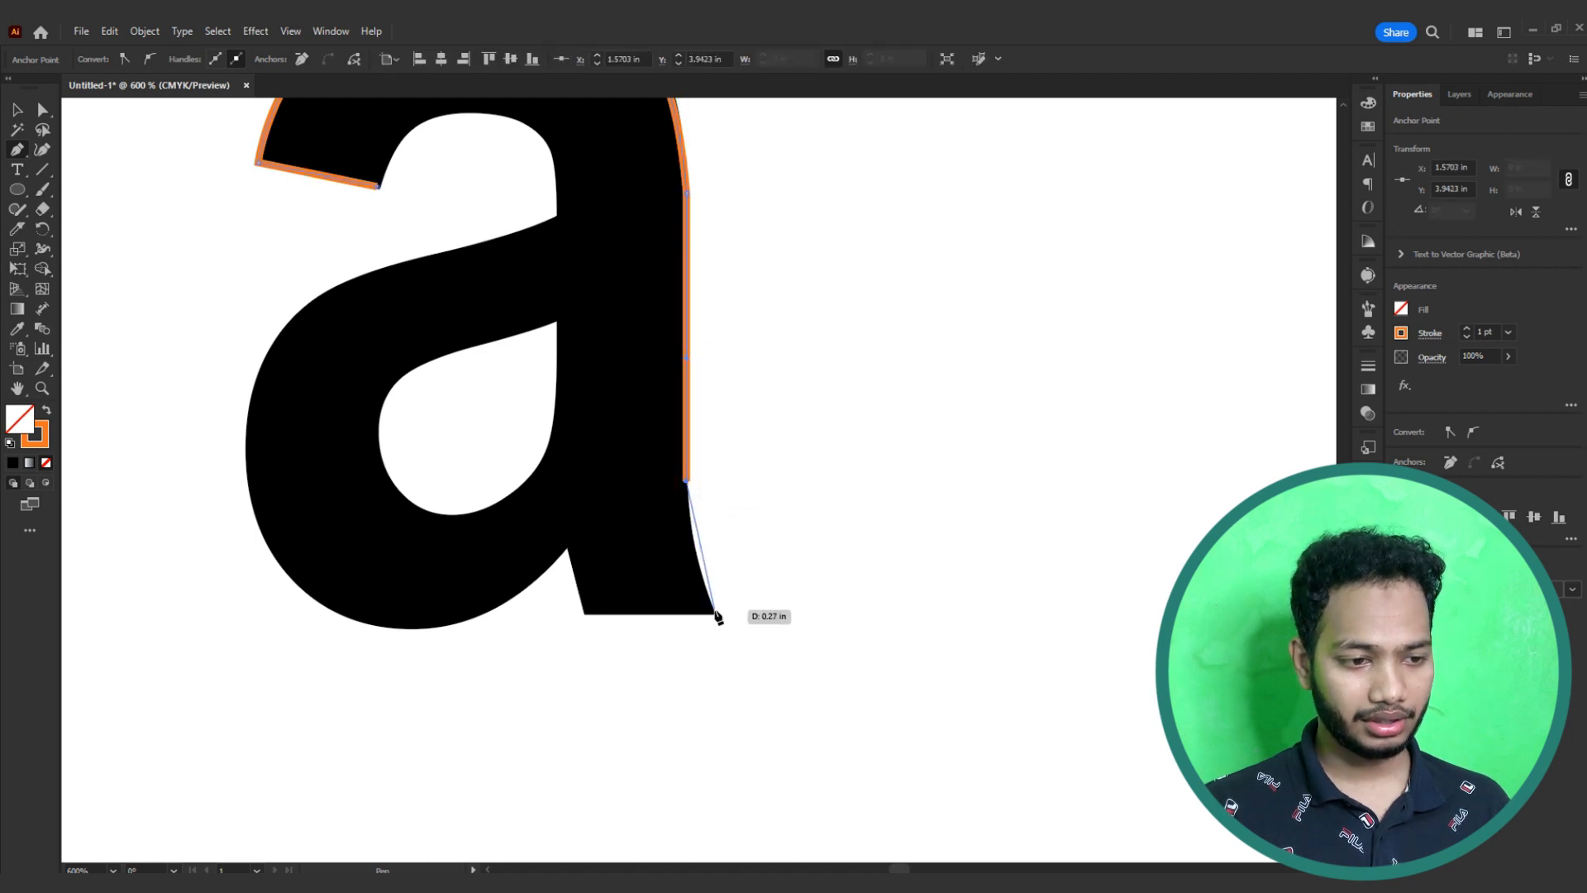
left_click_drag(716, 612, 737, 662)
left_click(757, 595, "ctrl")
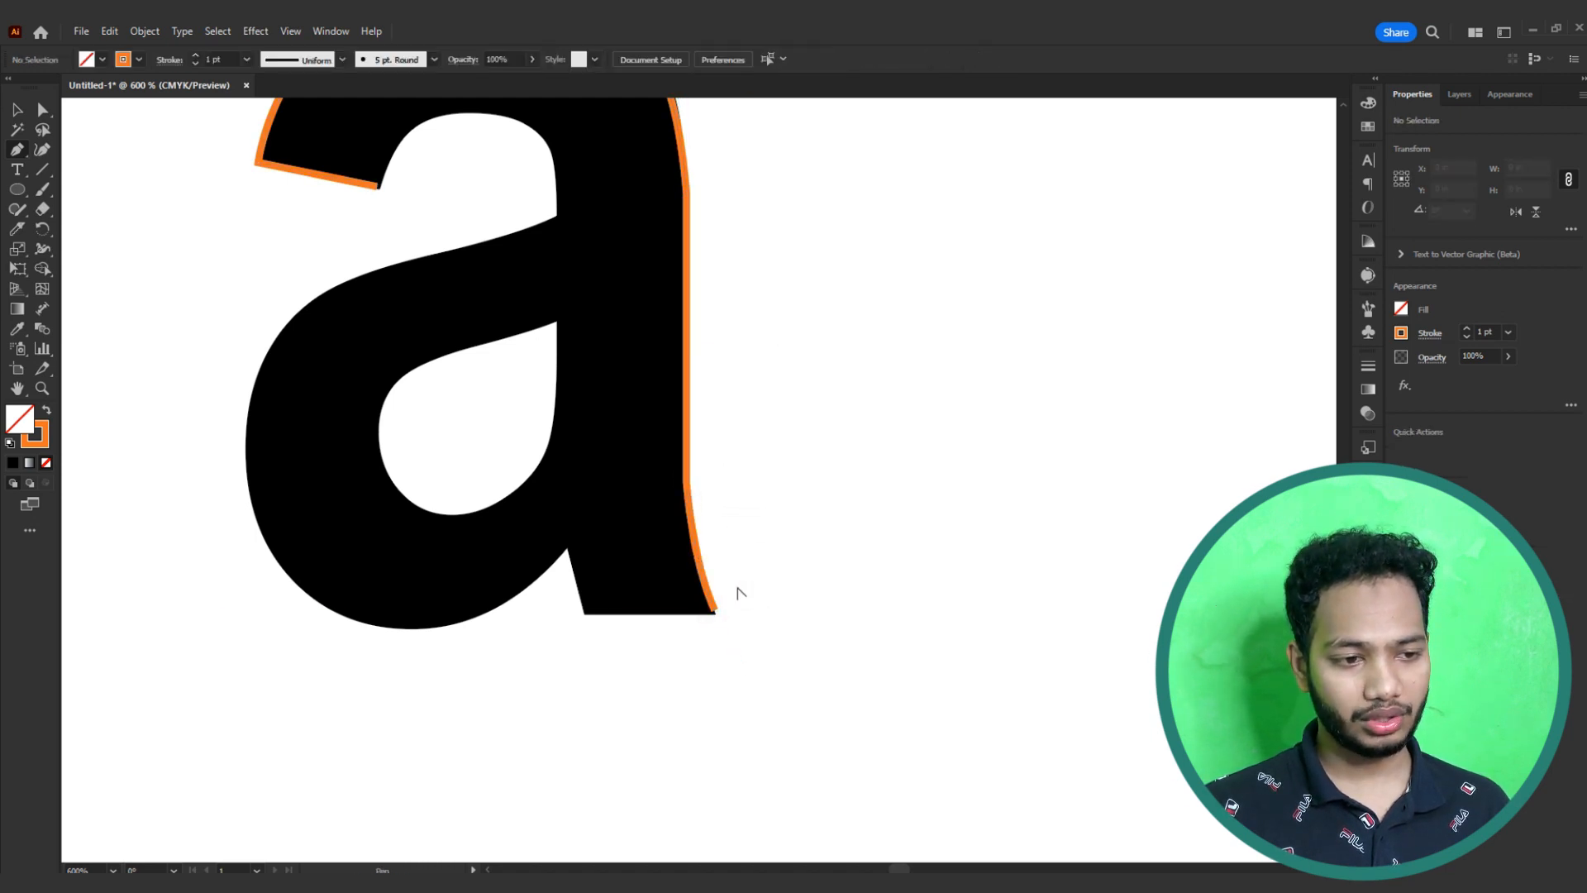
Step: Move the open traced path off the letter into the blank area just to its right
scroll(736, 588, "down", 2)
mouse_move(733, 567)
left_mouse_down()
mouse_move(937, 502)
mouse_move(991, 438)
left_mouse_up()
key("v")
left_click(741, 530)
left_click(1025, 415)
left_click_drag(1025, 321, 868, 504)
Step: Add an anchor point on each shoulder of the path's upper arch with the Add Anchor Point tool
left_click(17, 153)
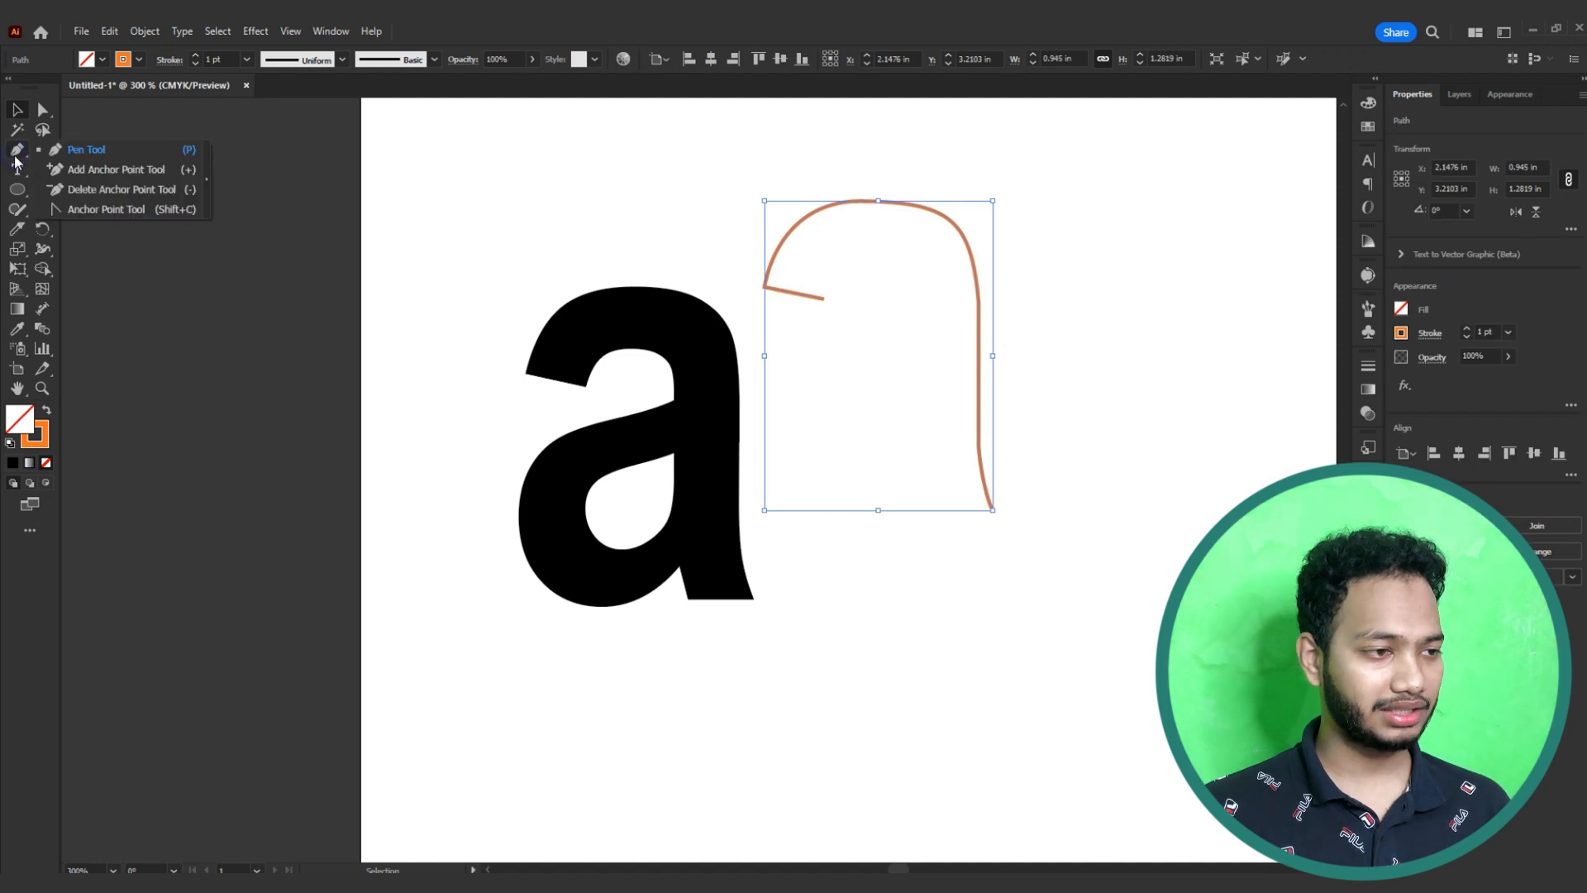
left_click(85, 176)
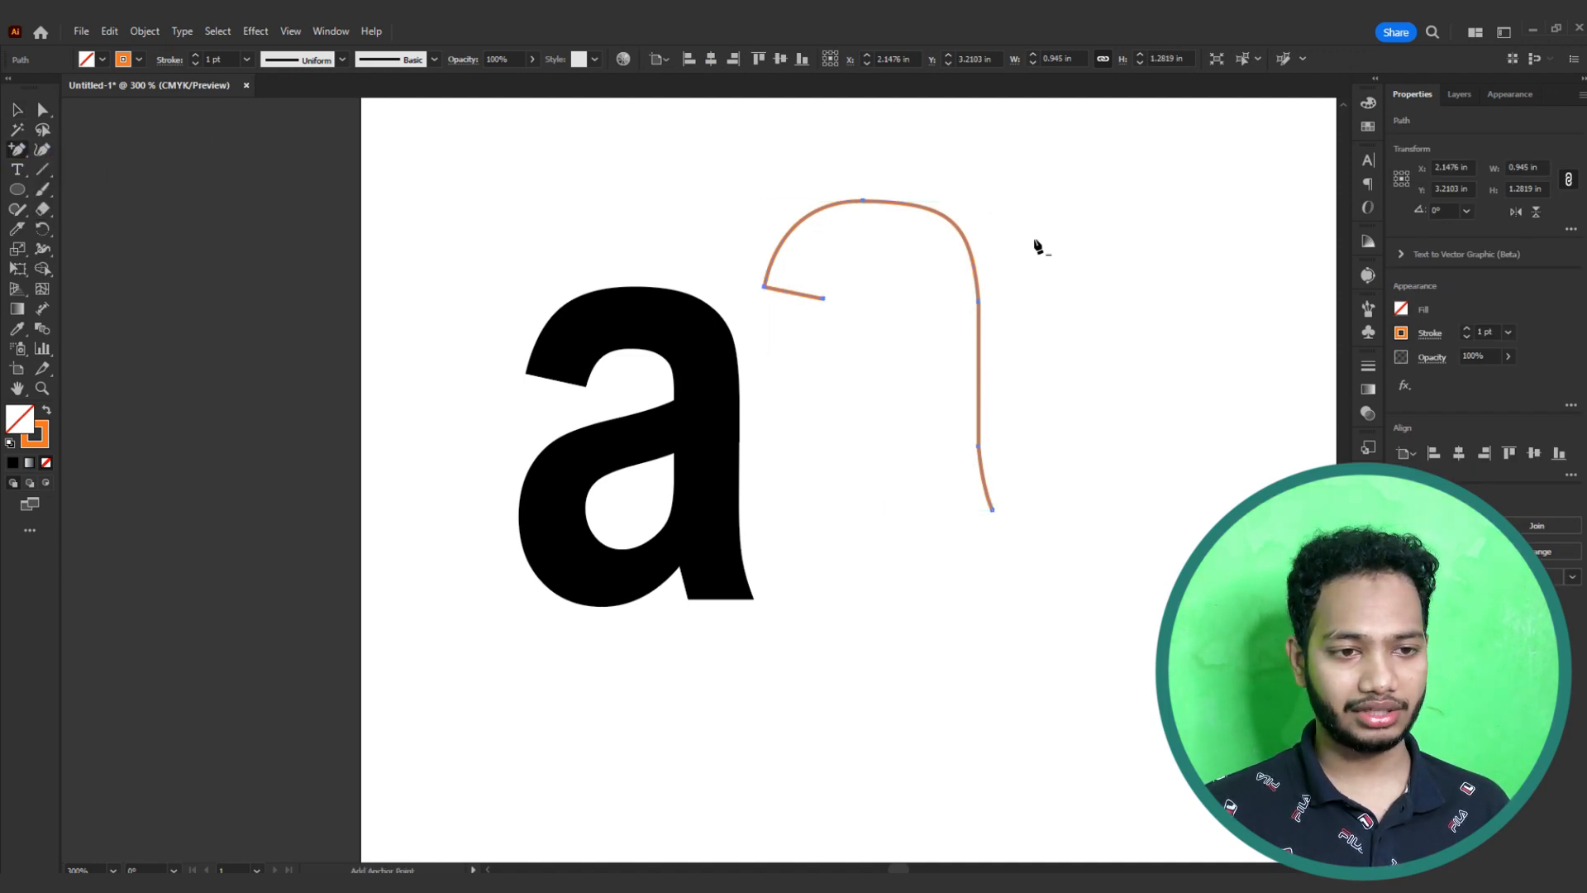
scroll(978, 223, "up", 3)
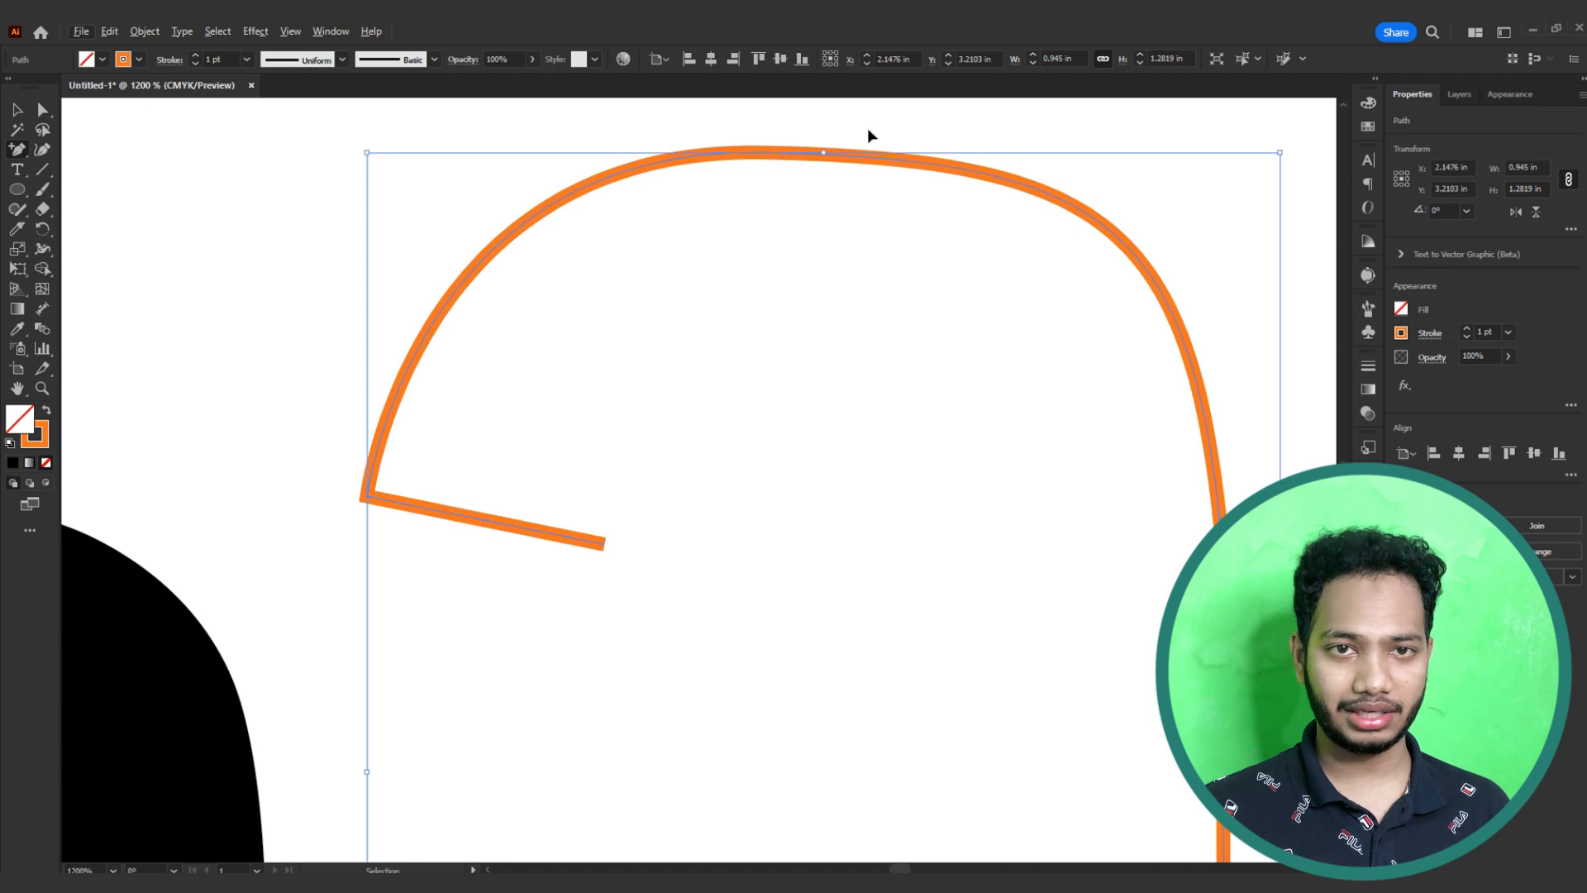
left_click_drag(861, 128, 1081, 265)
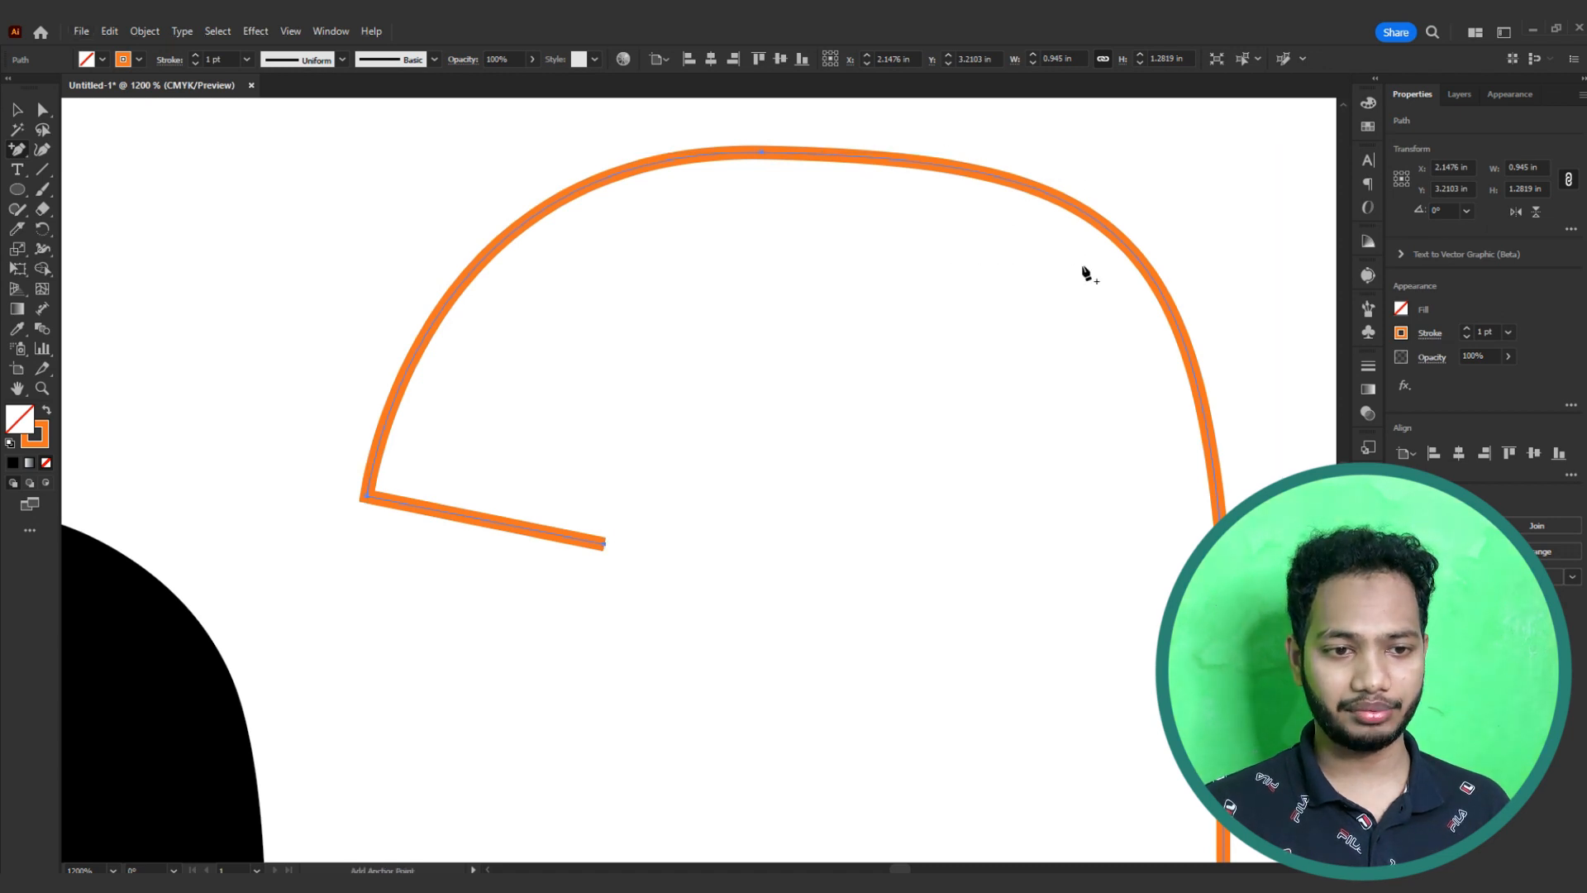
left_click(1125, 245)
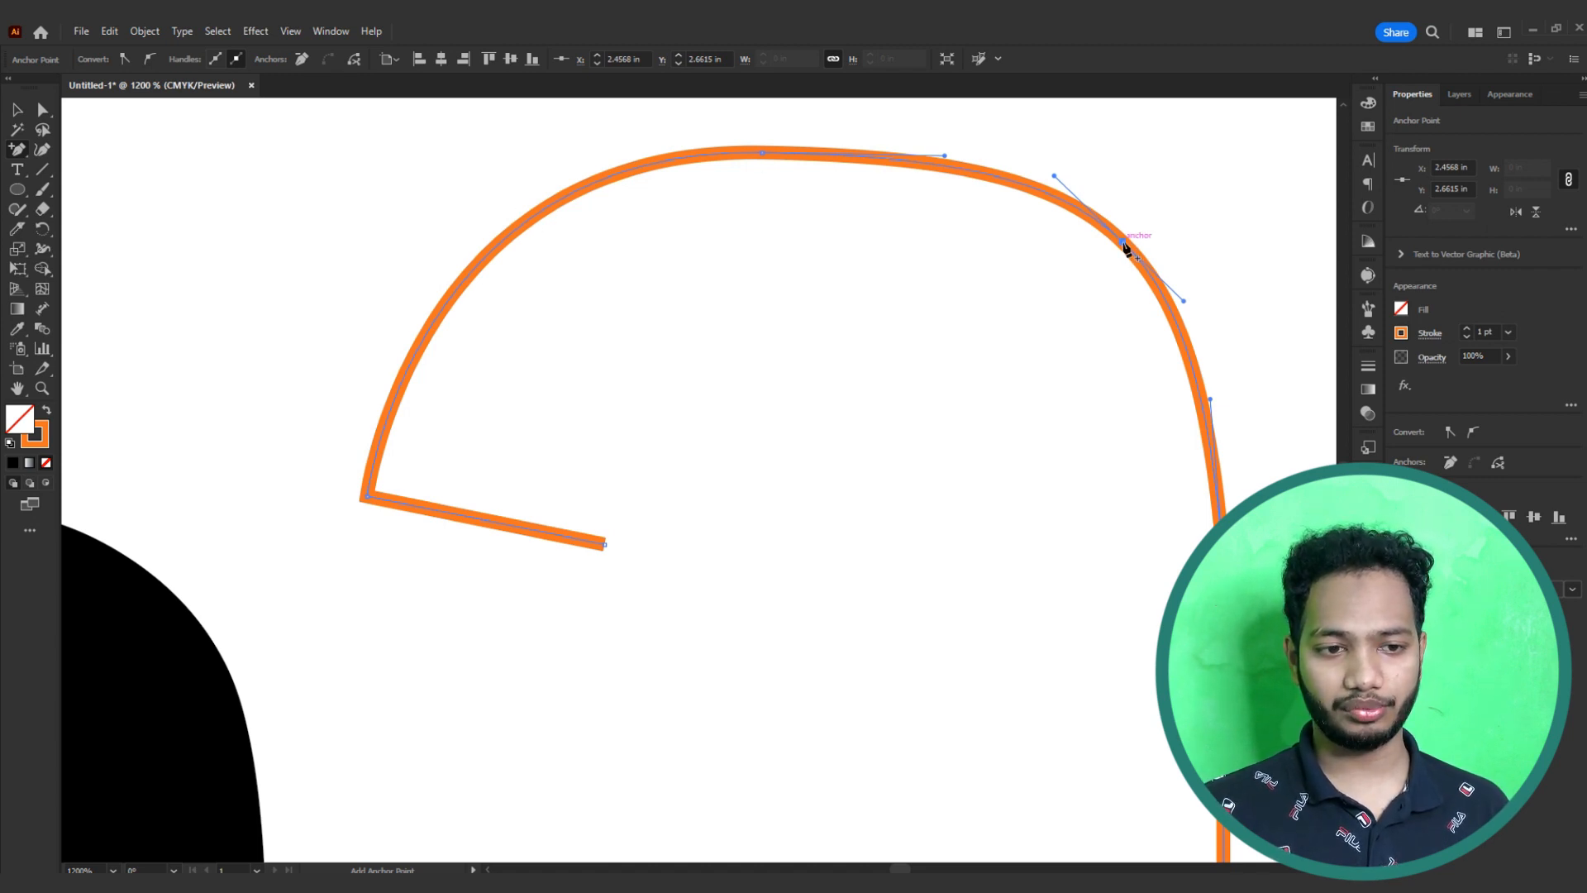
left_click(491, 260)
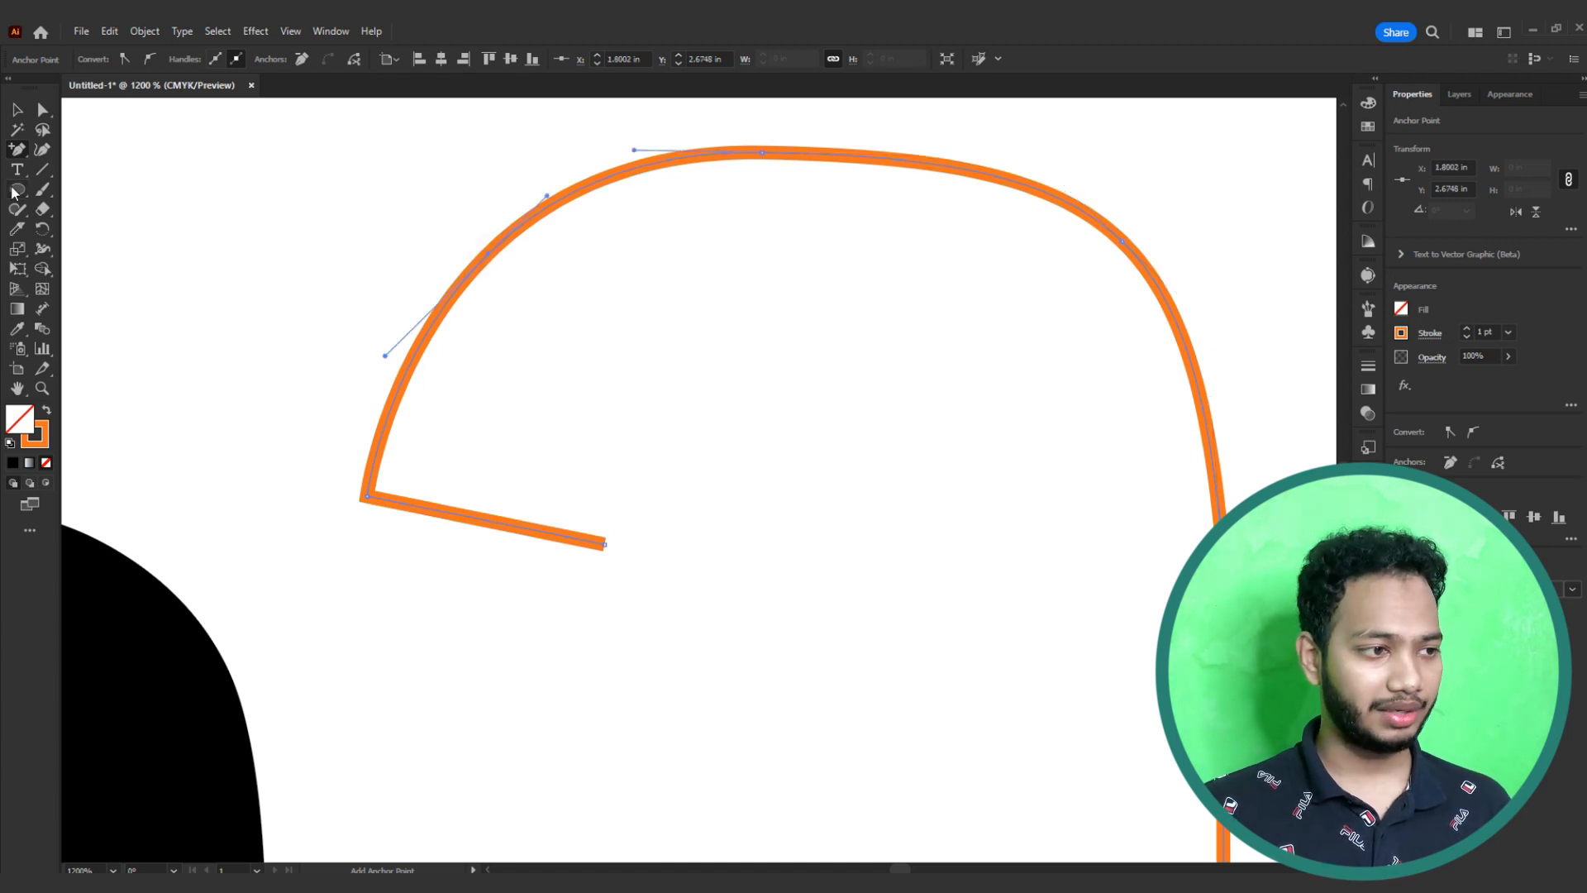
Step: Remove both shoulder anchors, the arch's top anchor and the path's loose end anchor with the Delete Anchor Point tool
left_click_drag(16, 153, 115, 189)
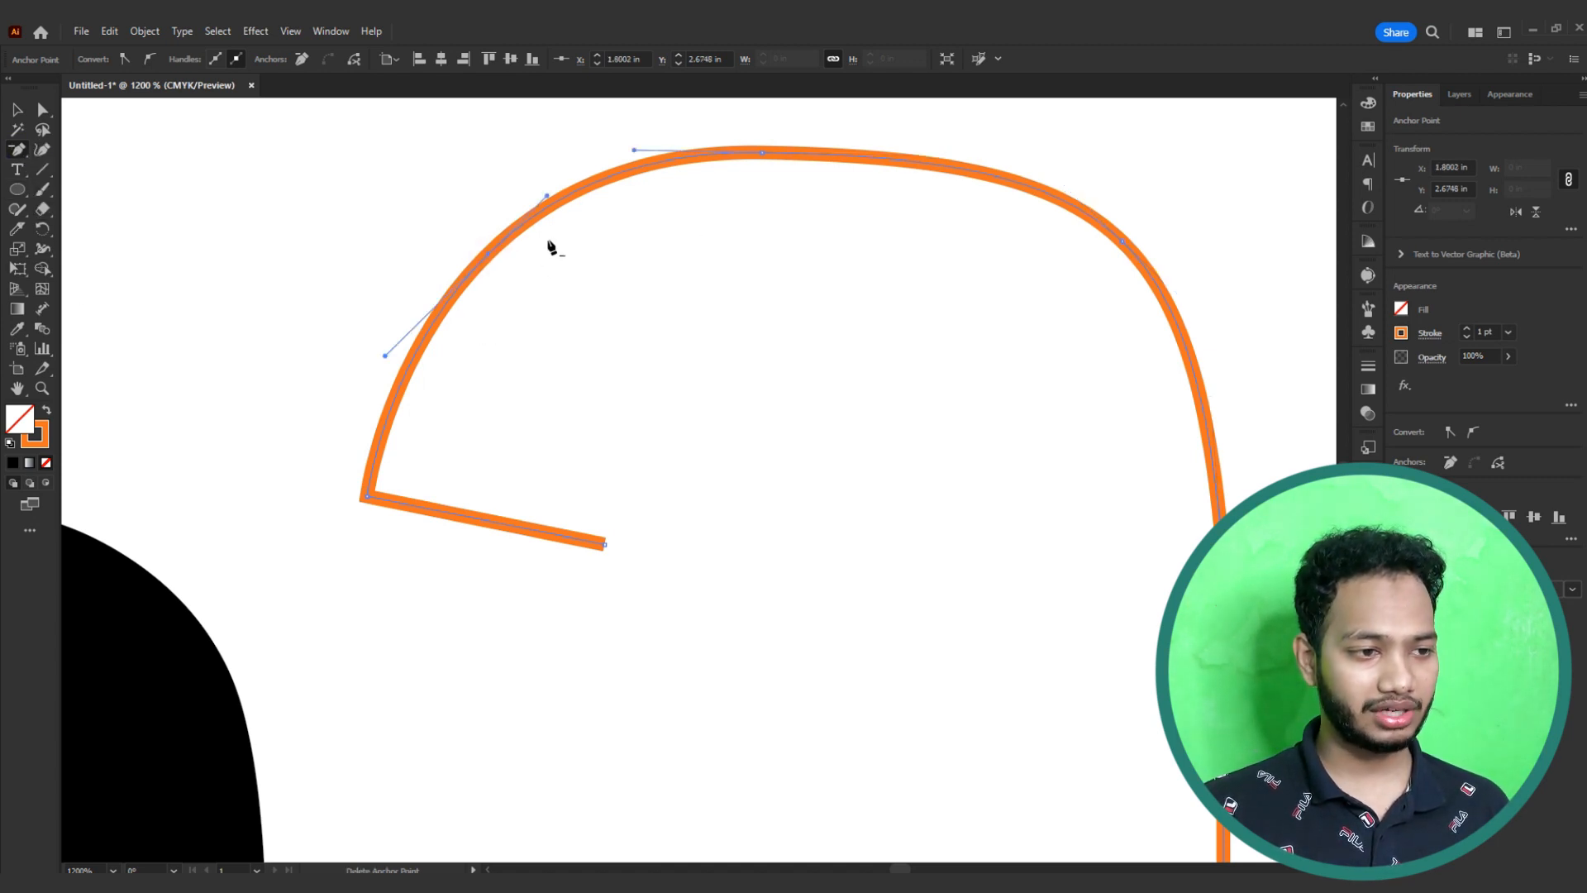
left_click(491, 260)
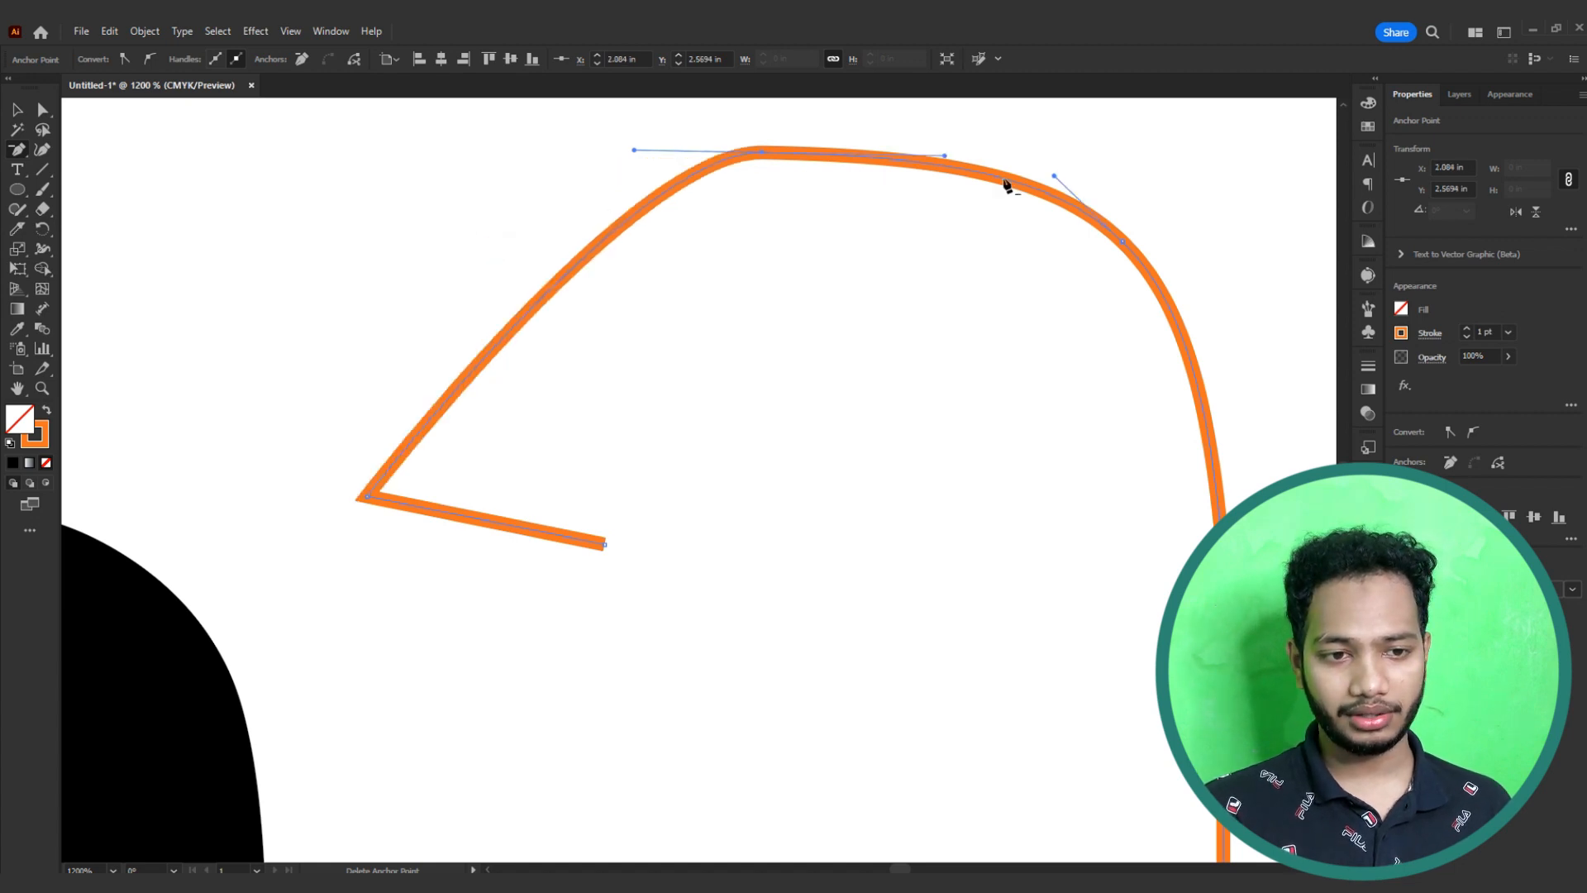
left_click(1124, 243)
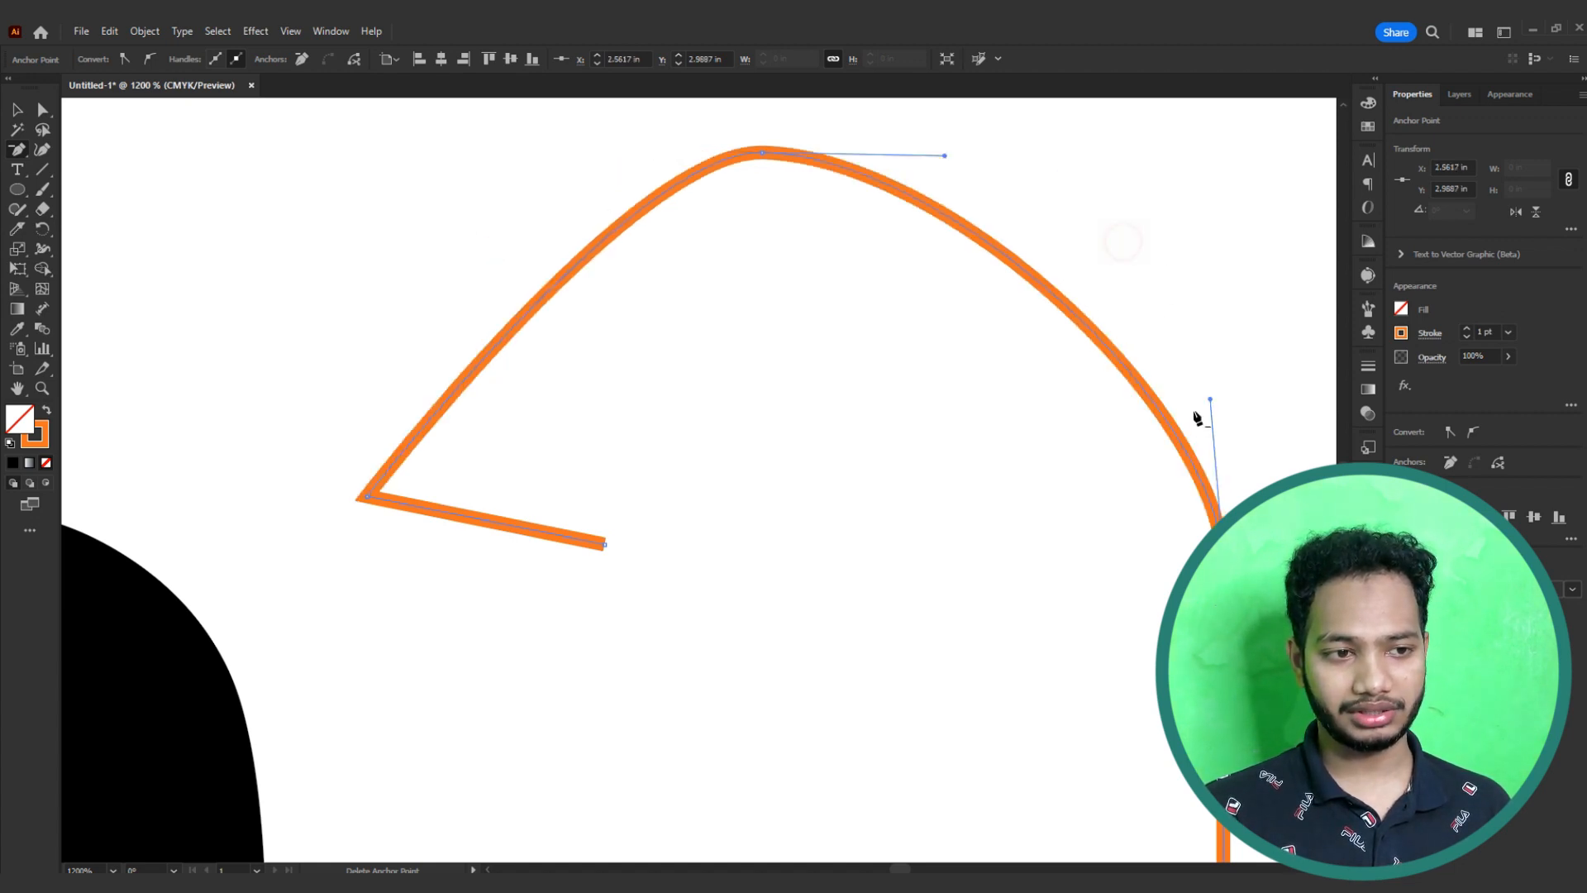
left_click(762, 155)
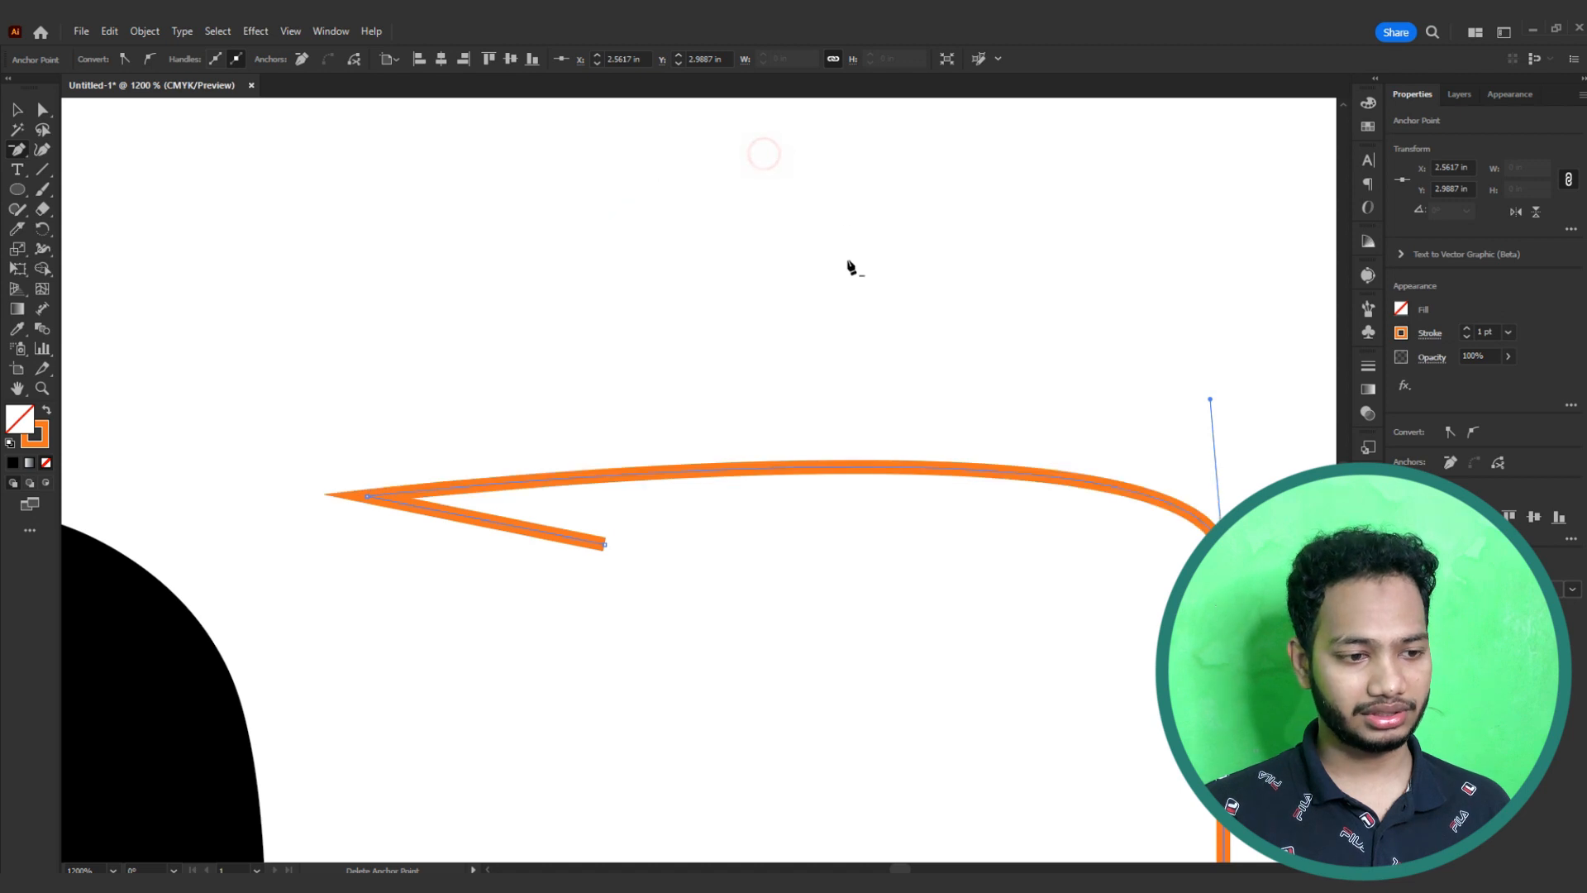
left_click(601, 545)
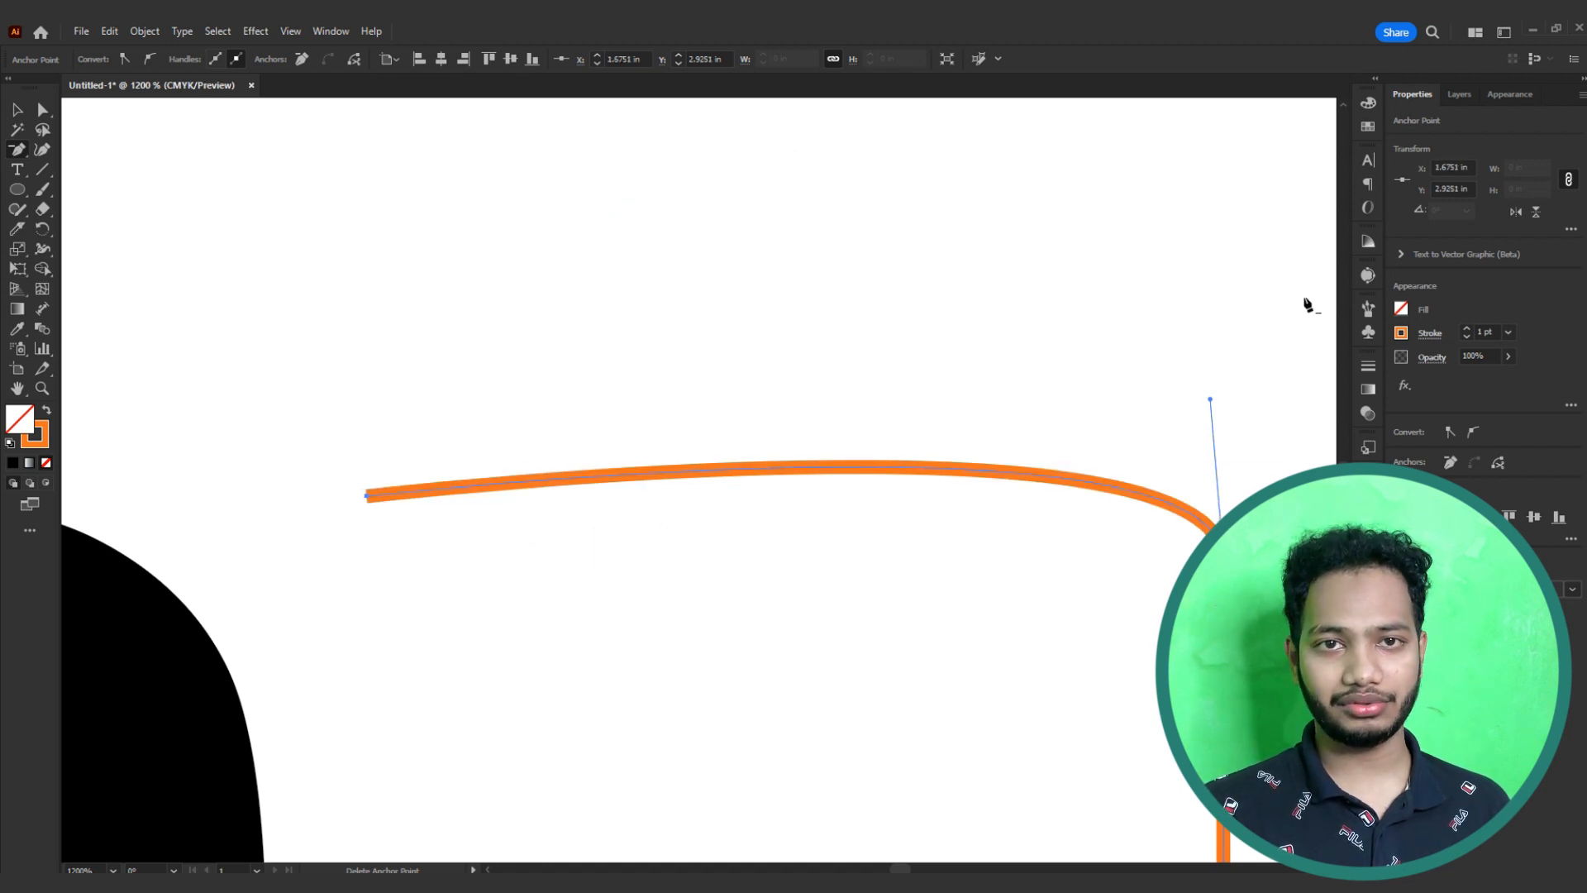
Step: Bow the path's upper segment upward and pull smooth handles from its upper-right anchor with the Anchor Point tool, leaving it deselected
left_click(14, 150)
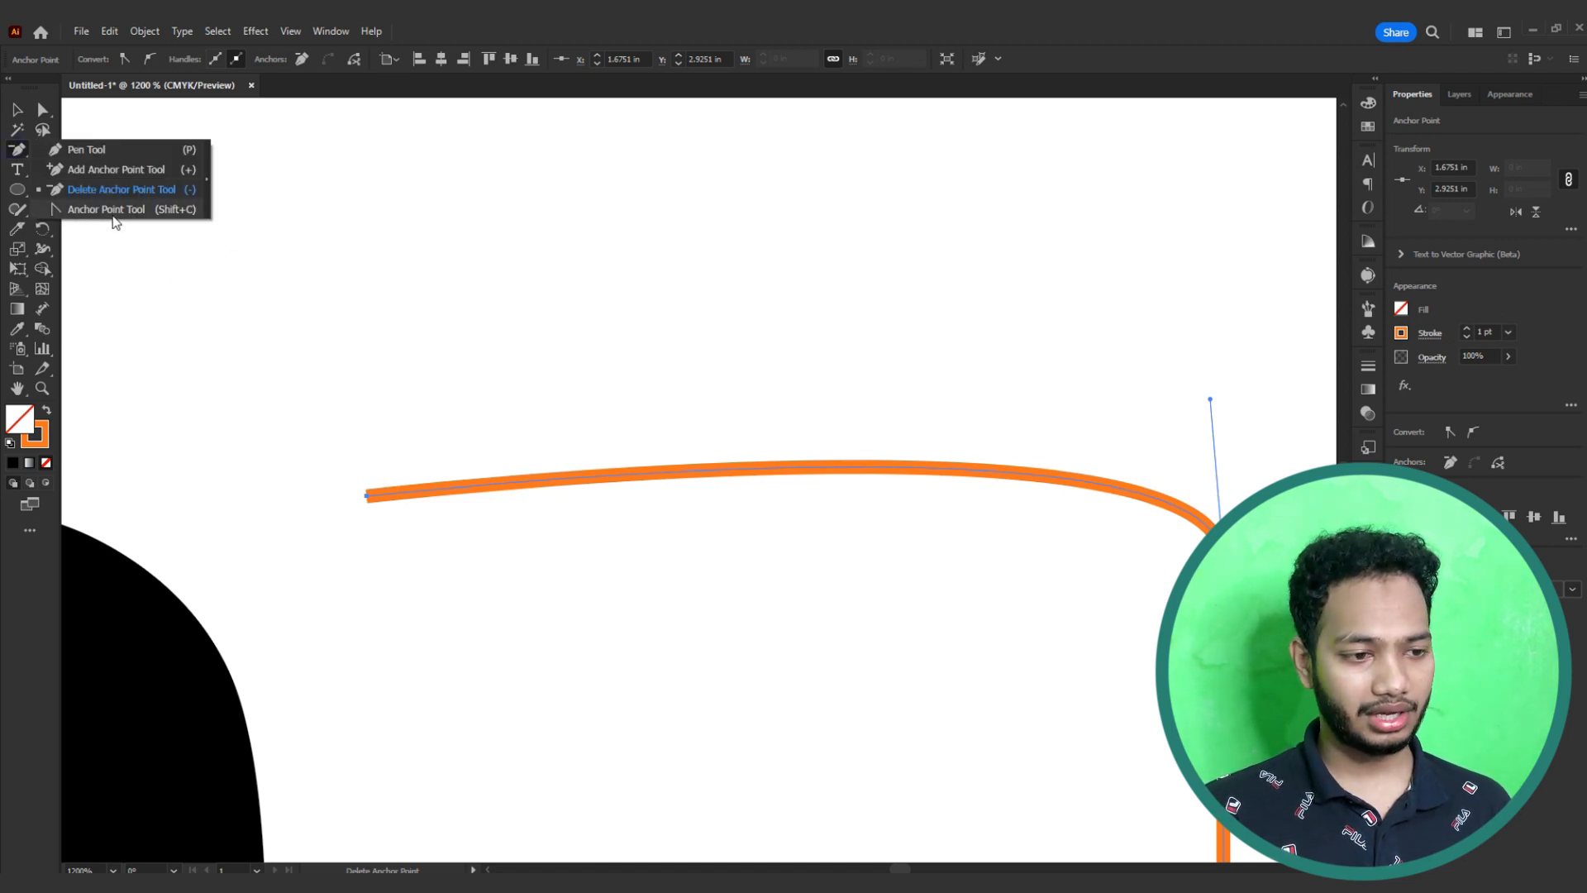
left_click(116, 211)
scroll(578, 449, "down", 3)
left_click_drag(606, 471, 588, 276)
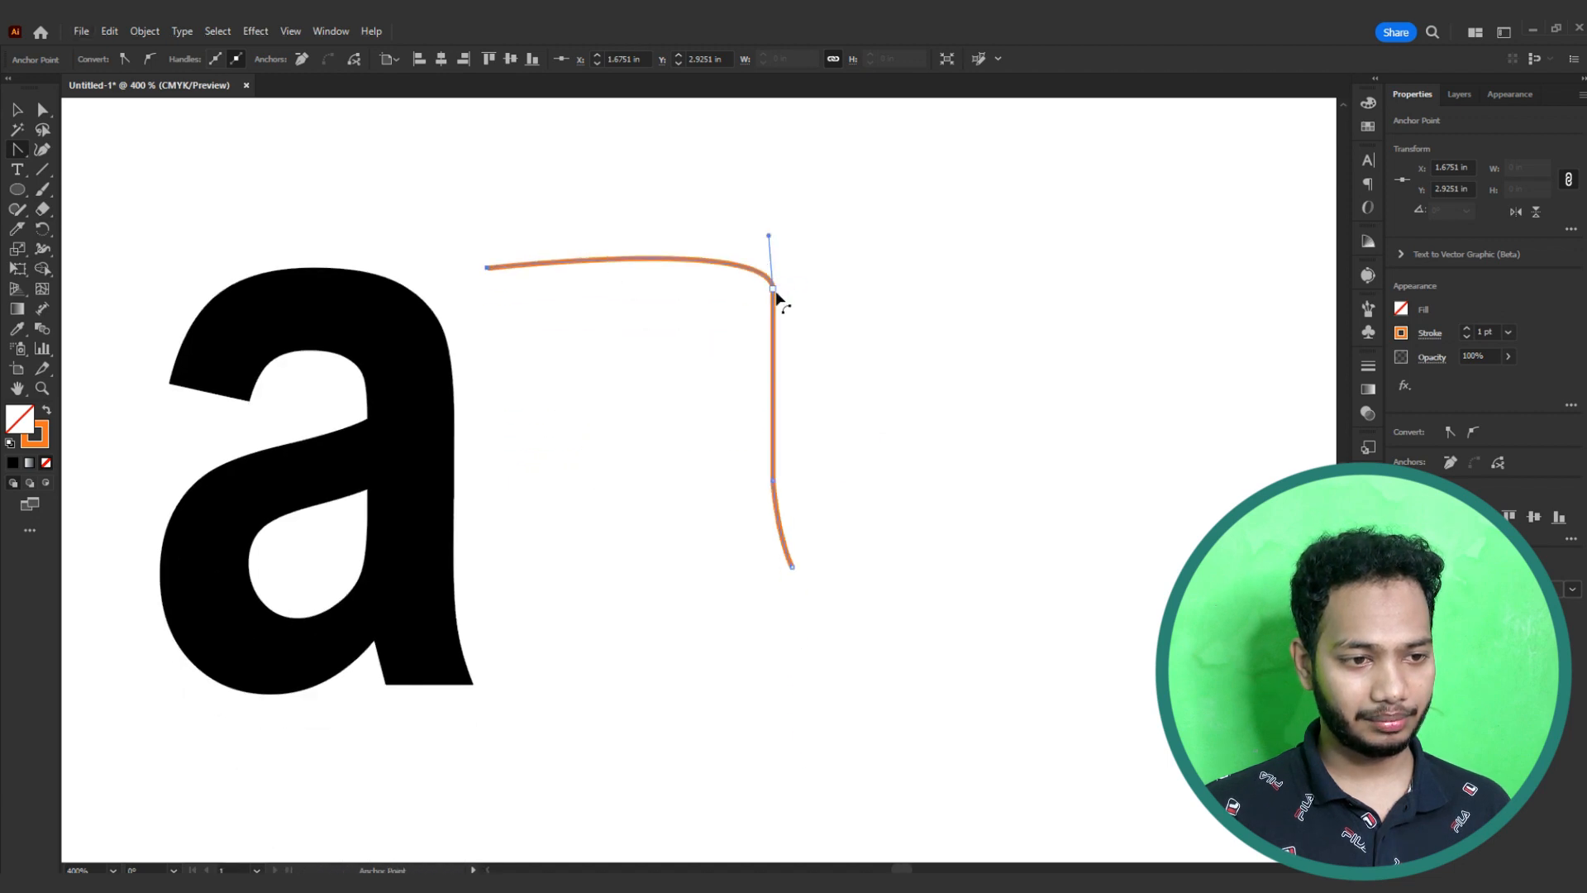
left_click_drag(777, 291, 849, 439)
left_click(597, 386, "ctrl")
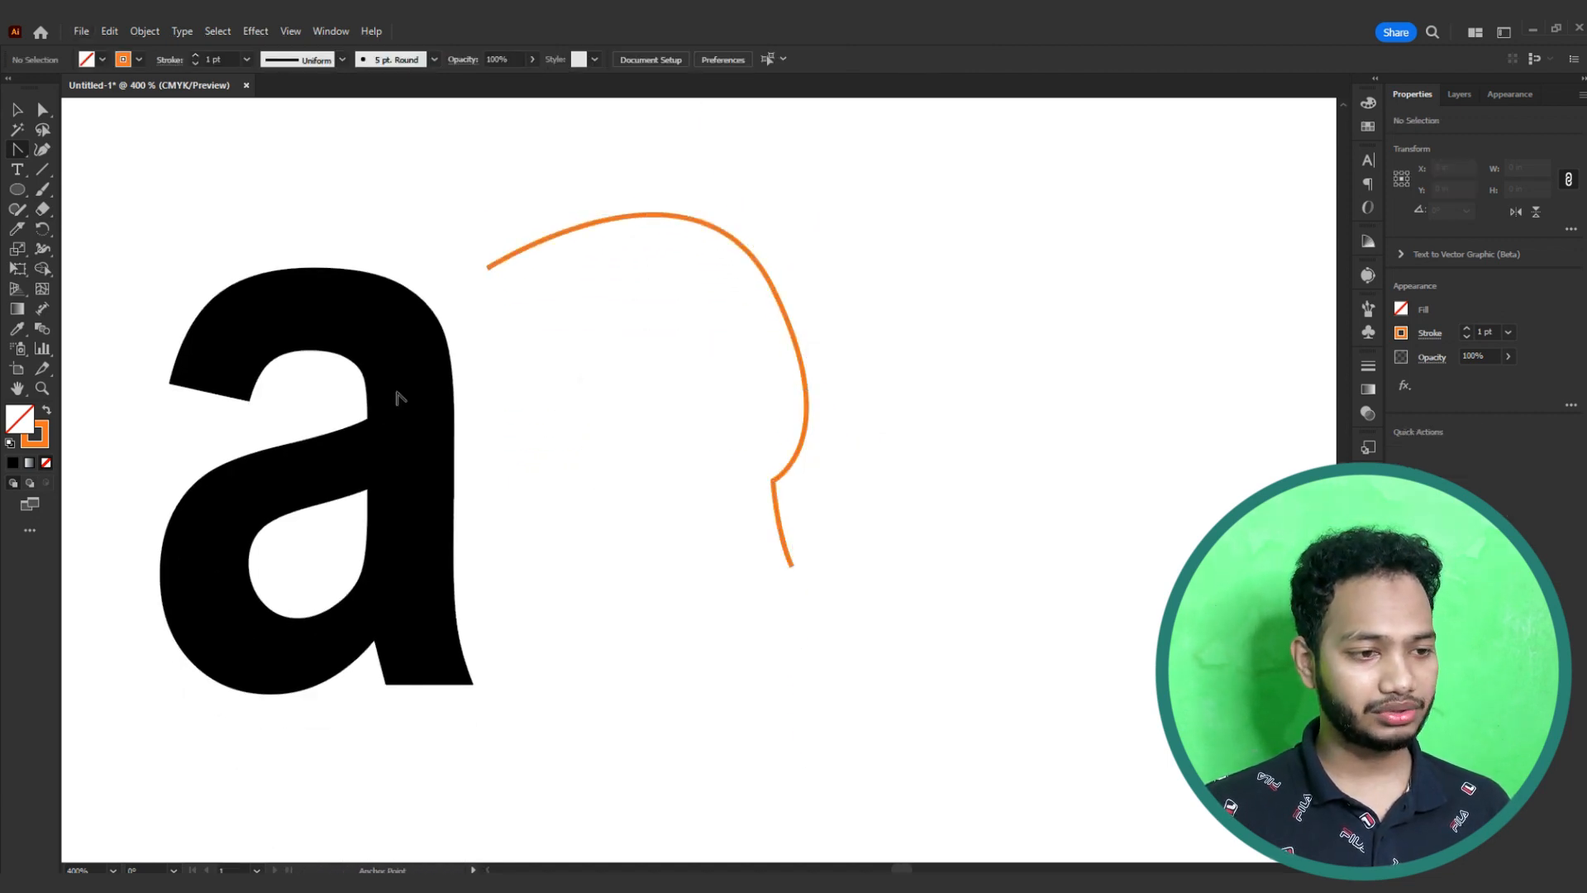
Step: Draw a short two-anchor curve below the arch with the Pen tool and angle its end anchor's outgoing handle independently
left_click(12, 153)
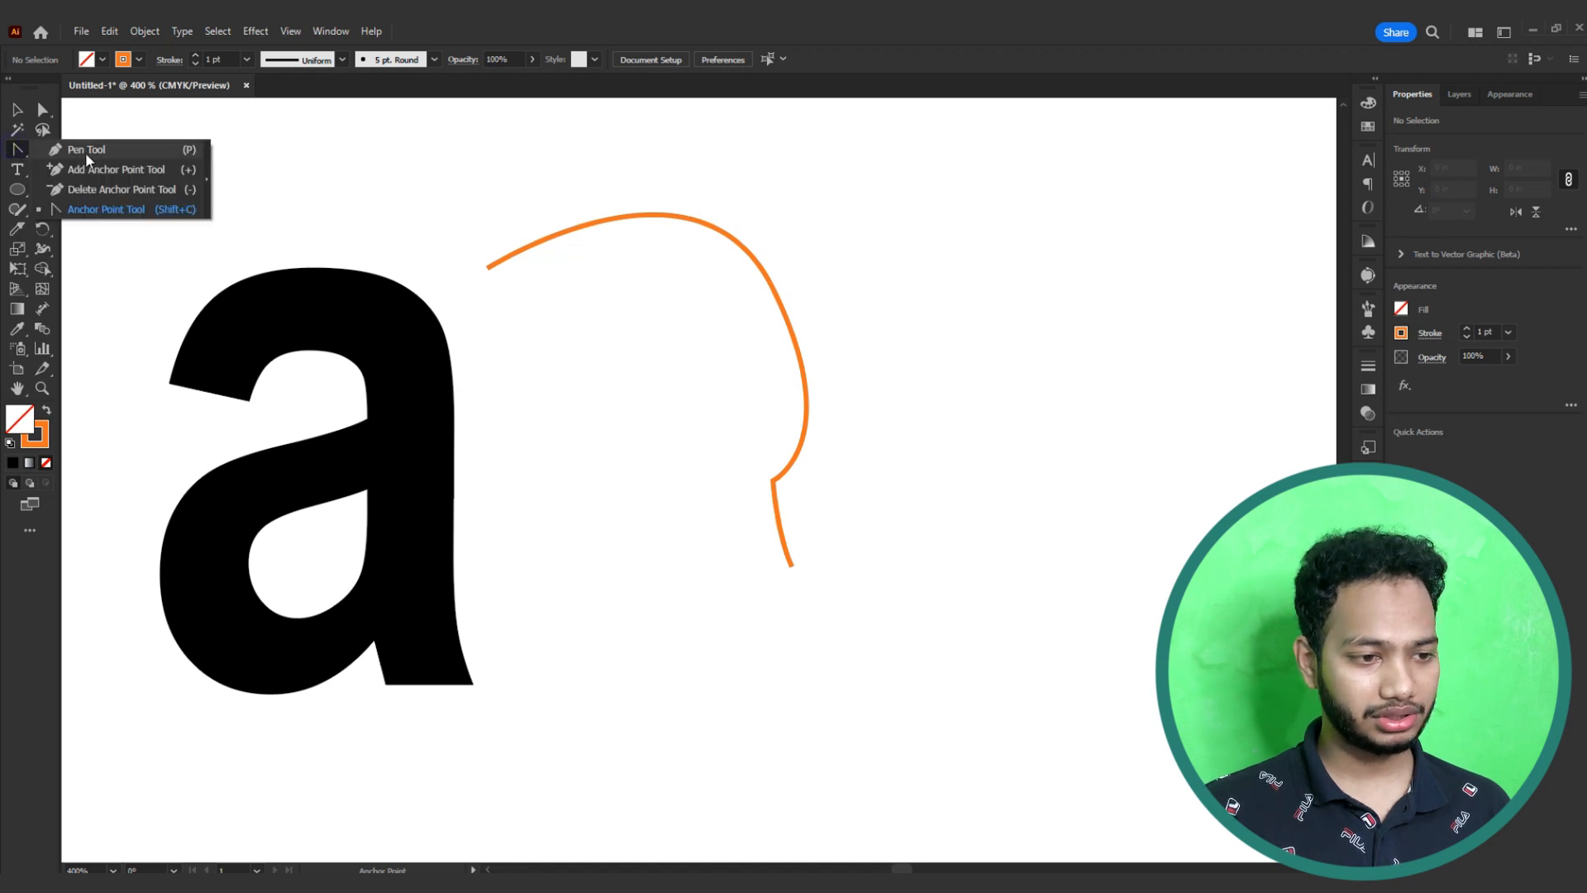
left_click(89, 147)
left_click(579, 417)
left_click_drag(549, 540, 574, 621)
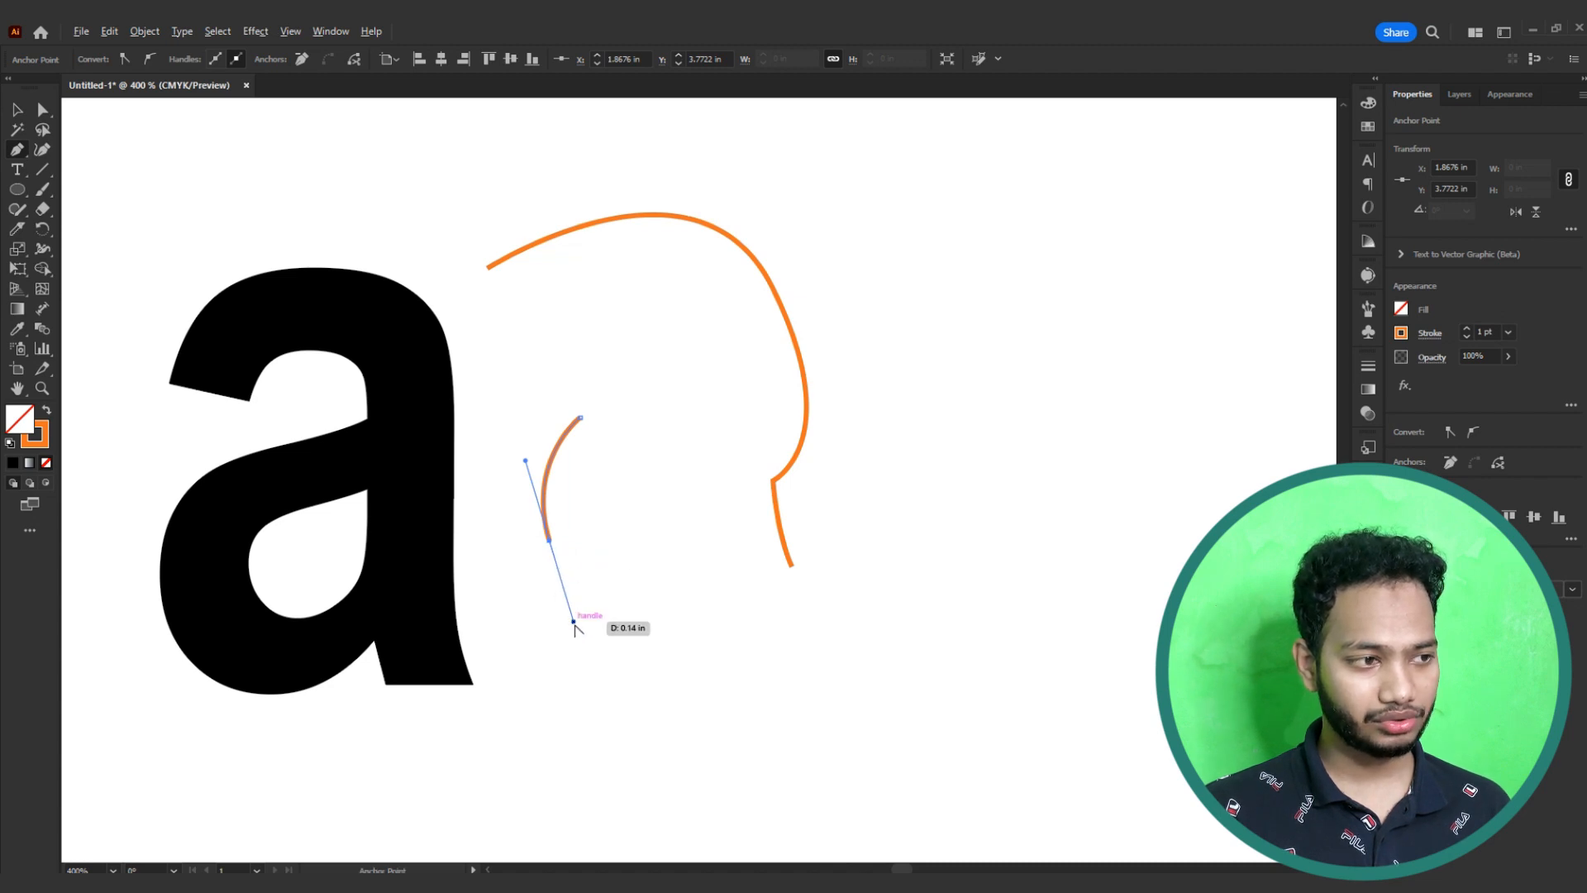
left_click_drag(574, 622, 588, 571)
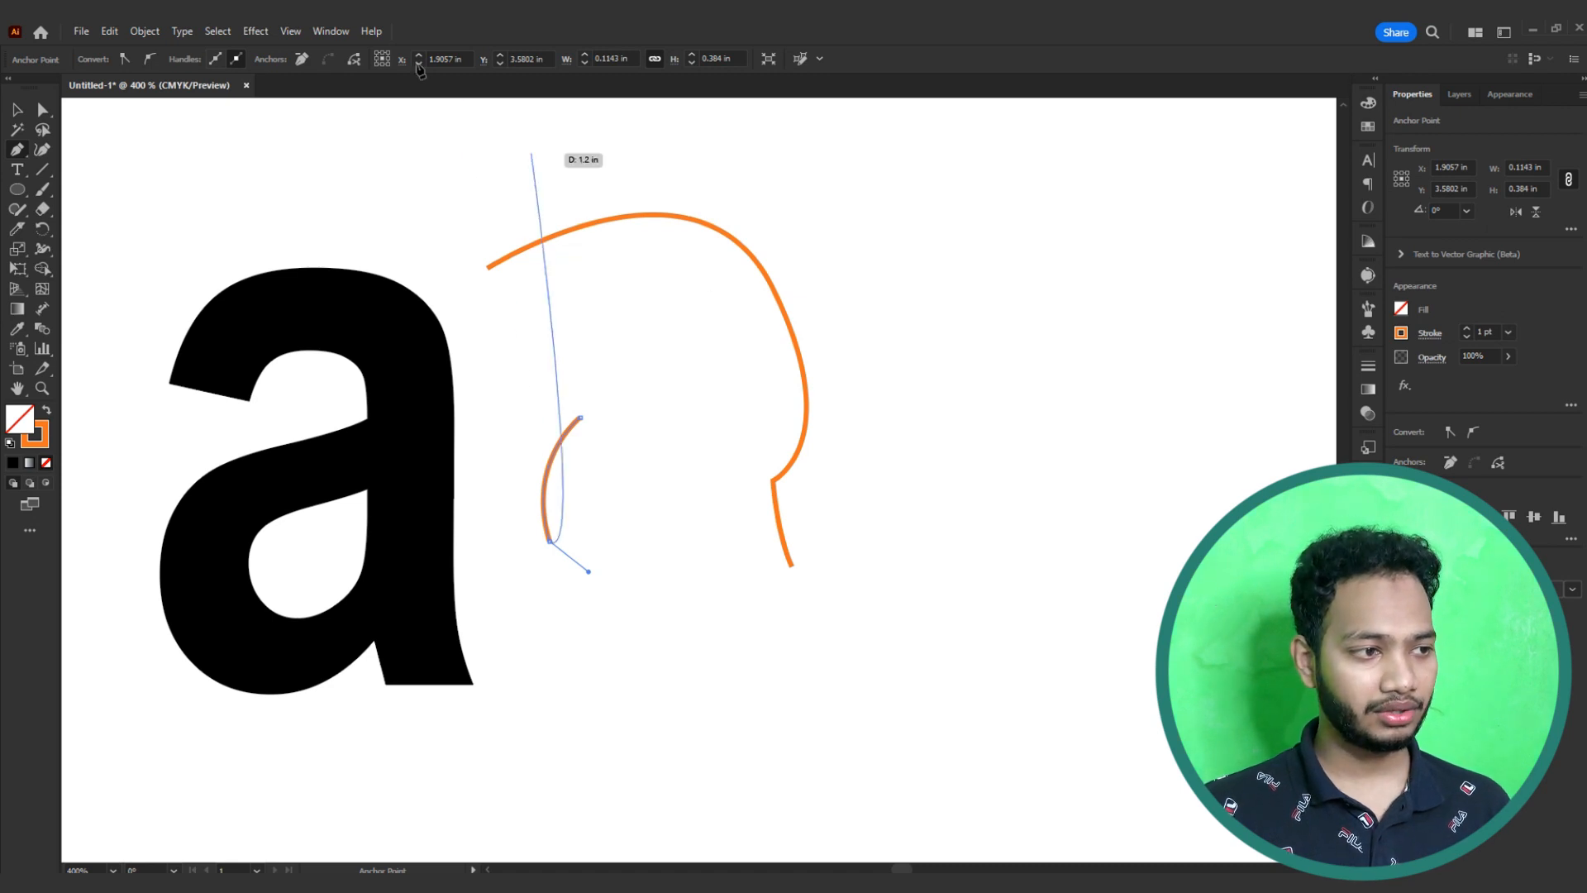
Step: Swing the short curve's outgoing end handle horizontally to the left with the Anchor Point tool and deselect the curve
left_click_drag(16, 150, 87, 217)
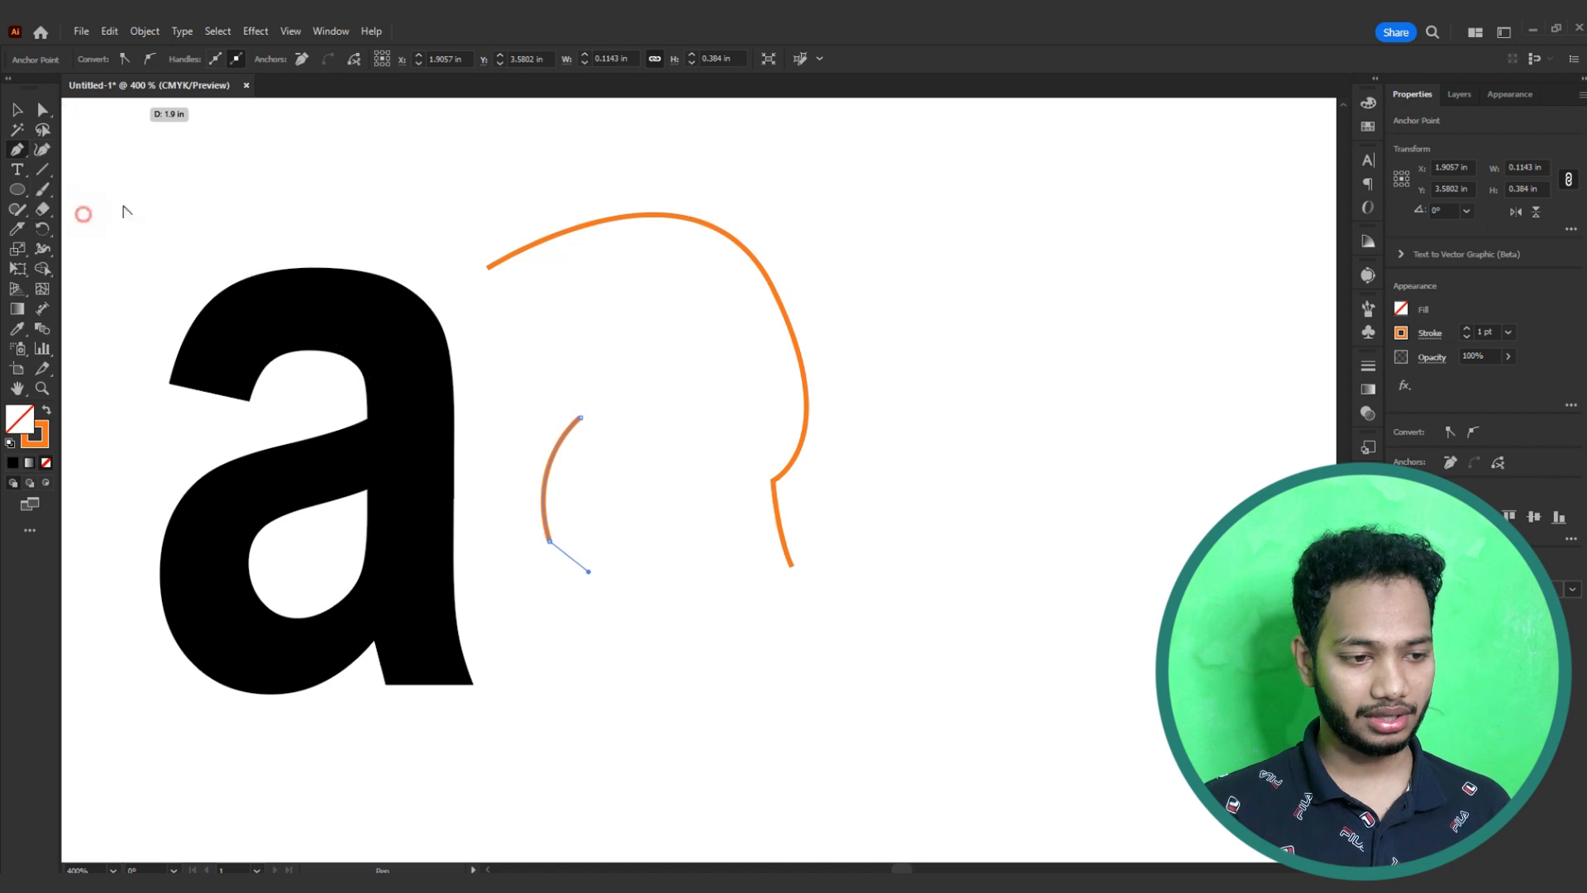
left_click_drag(587, 572, 481, 548)
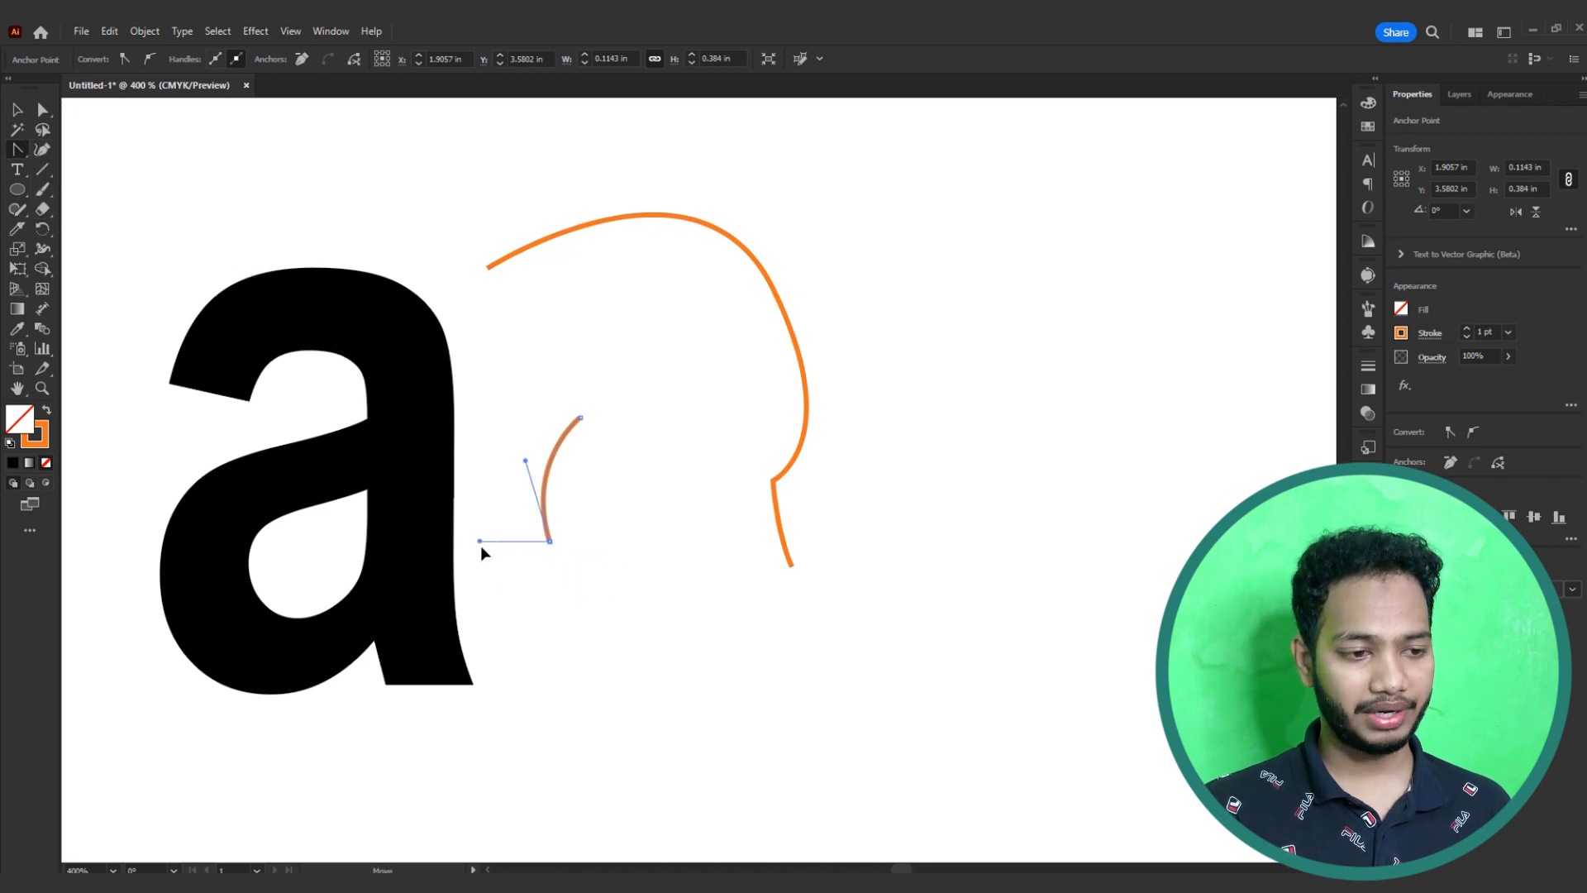
left_click(667, 464, "ctrl")
Step: Delete both orange practice paths beside the letter a
scroll(668, 465, "down", 2)
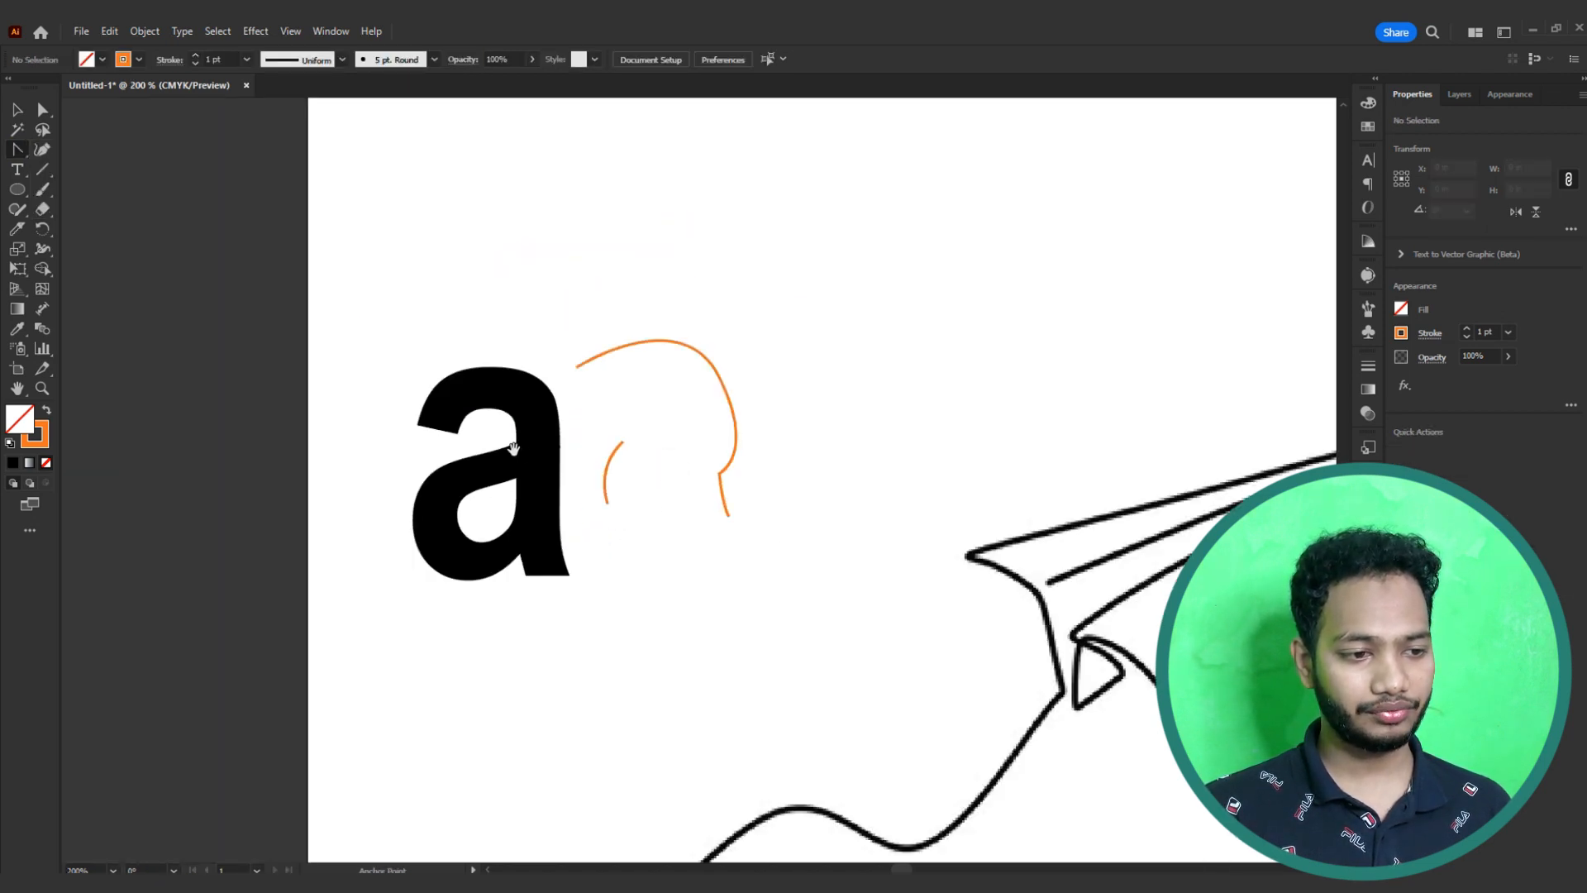
left_click_drag(514, 445, 586, 424)
key("v")
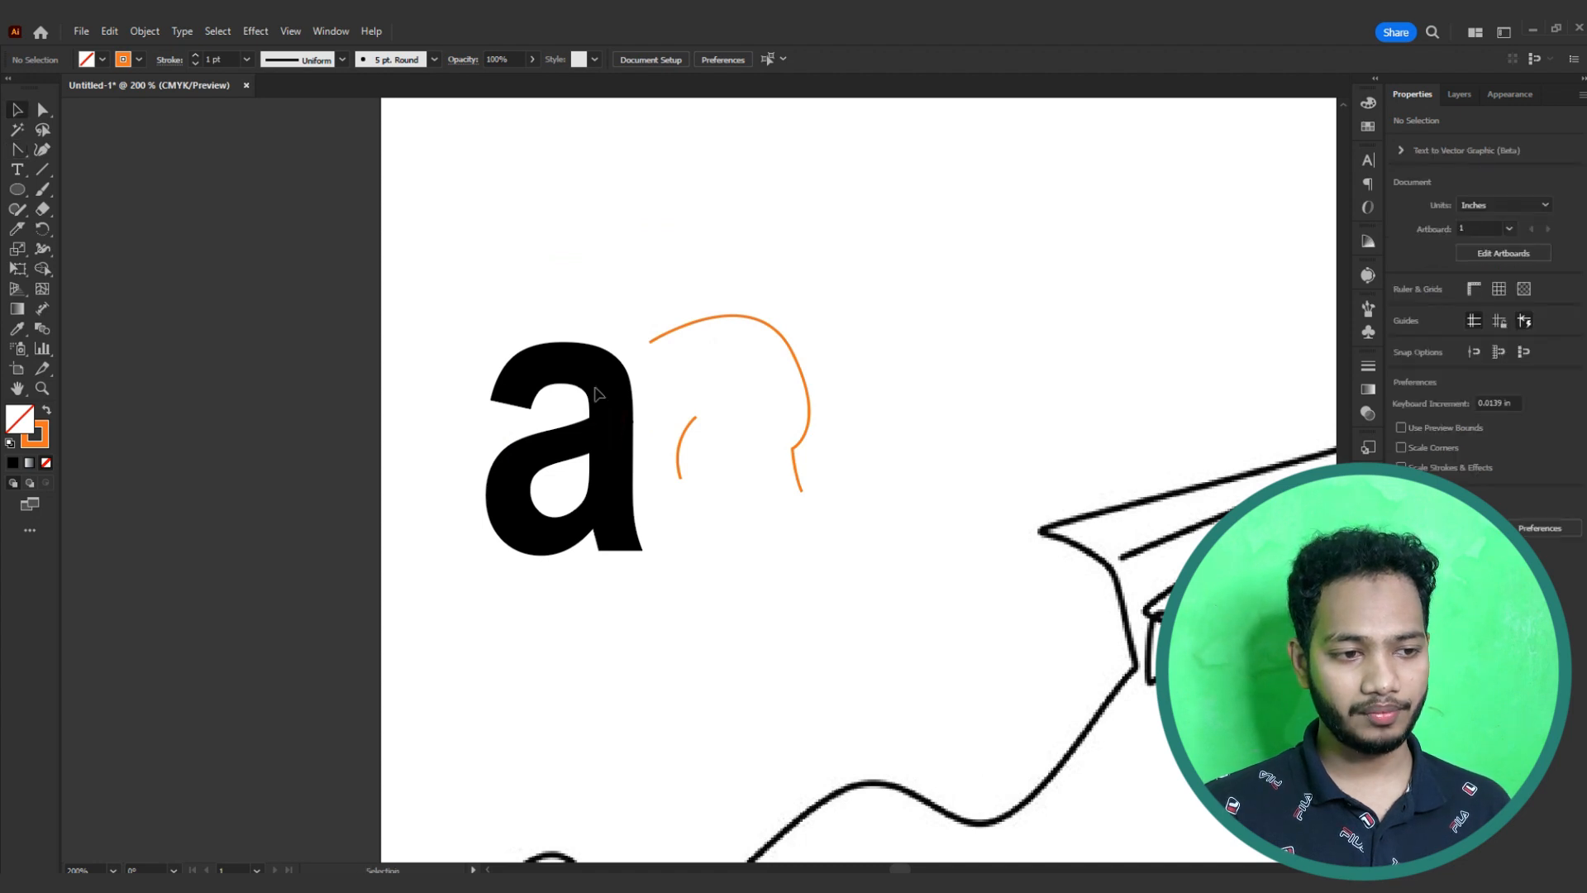
left_click_drag(490, 361, 825, 631)
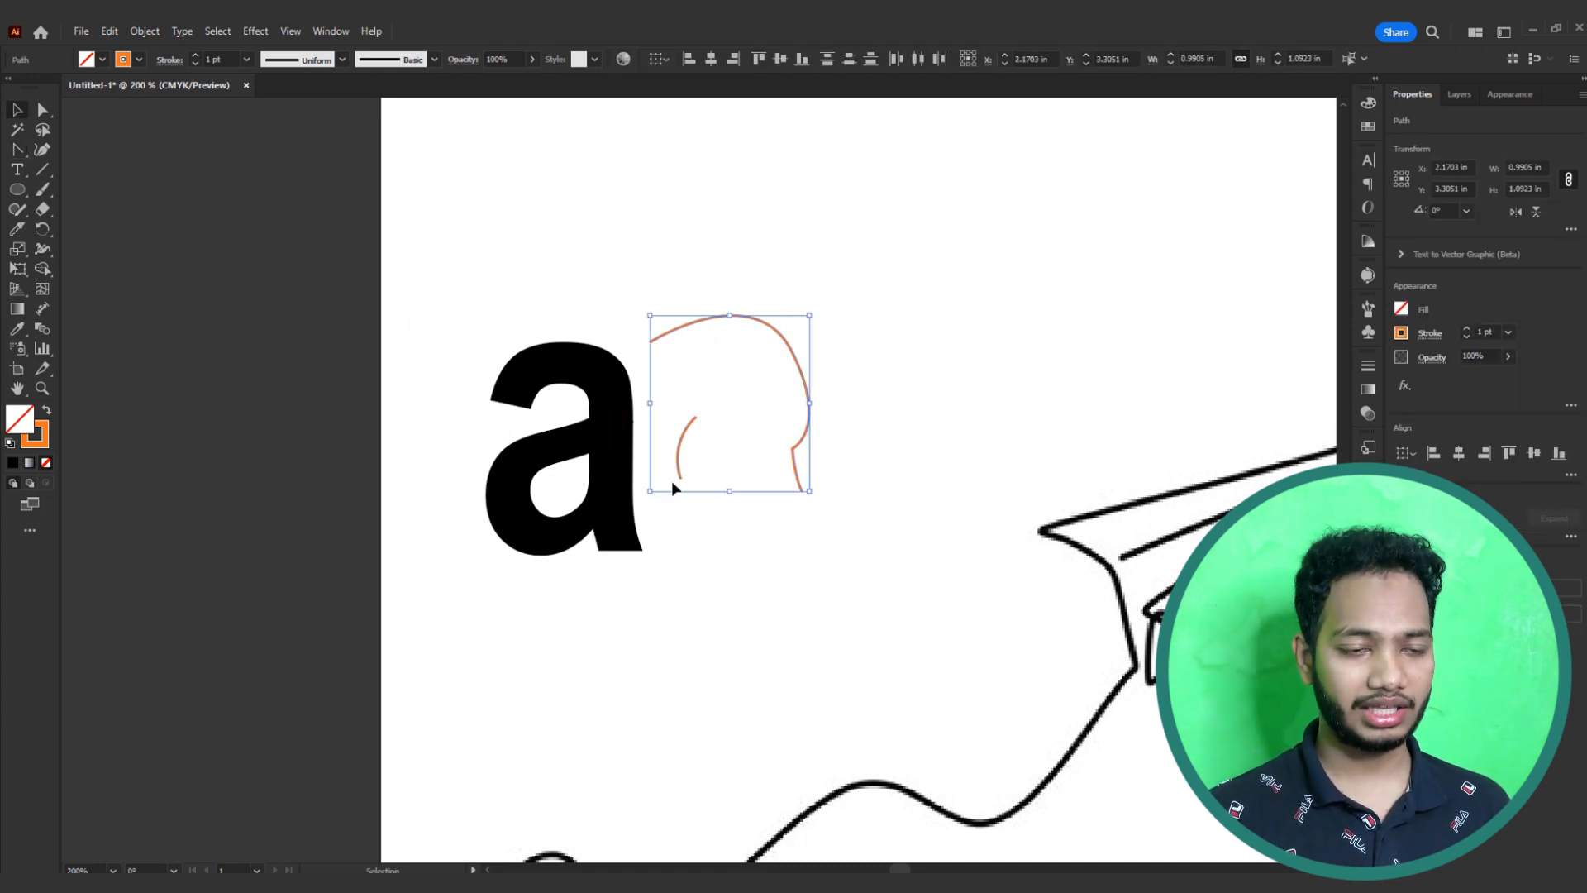
key("Delete")
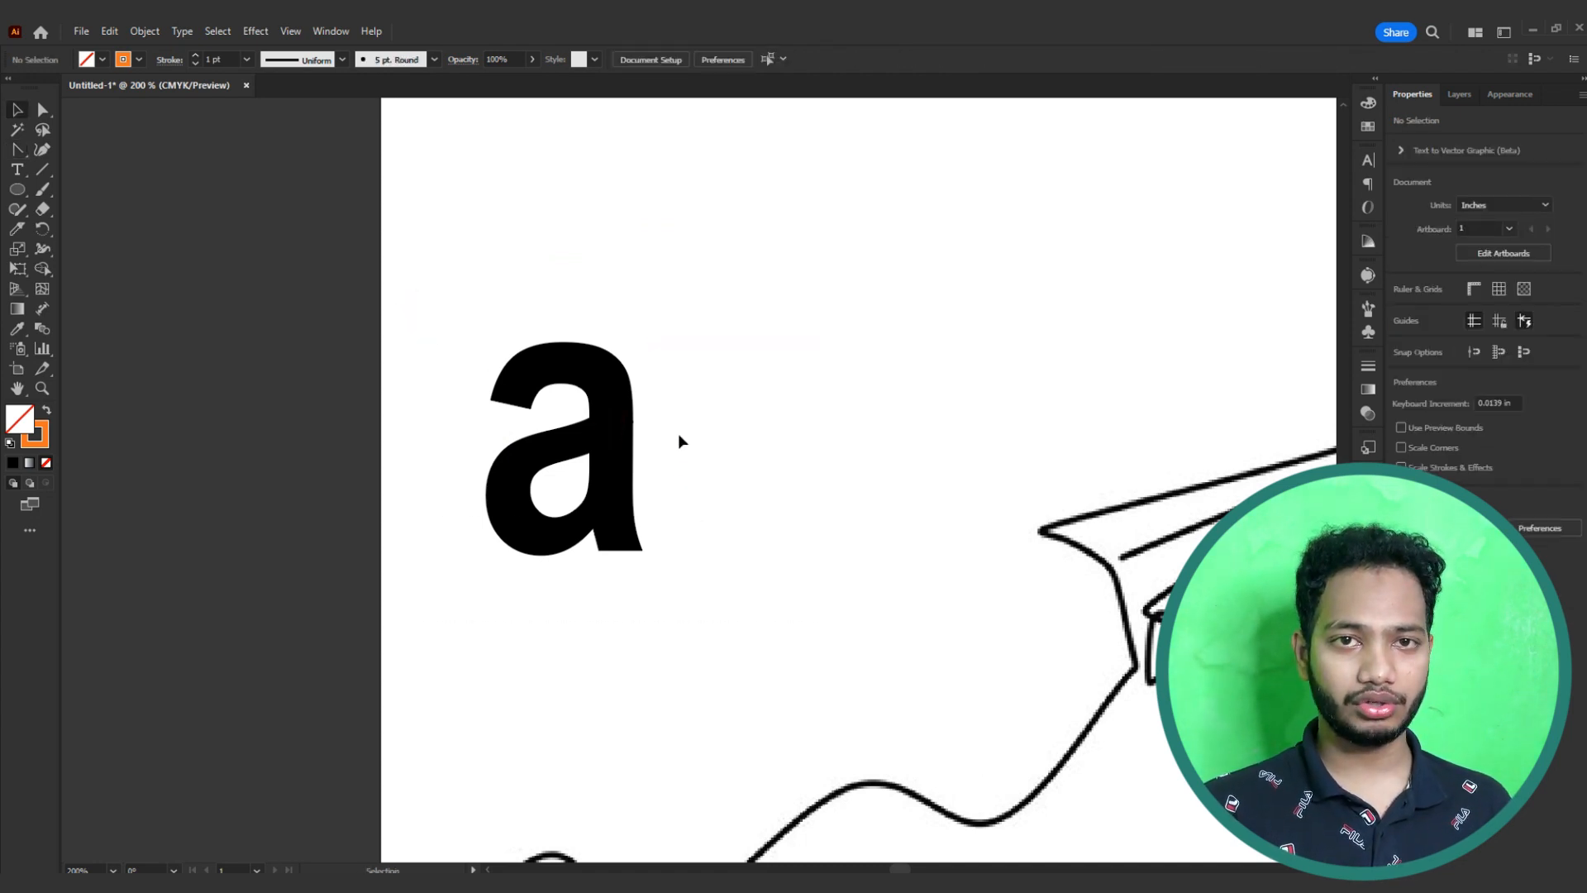